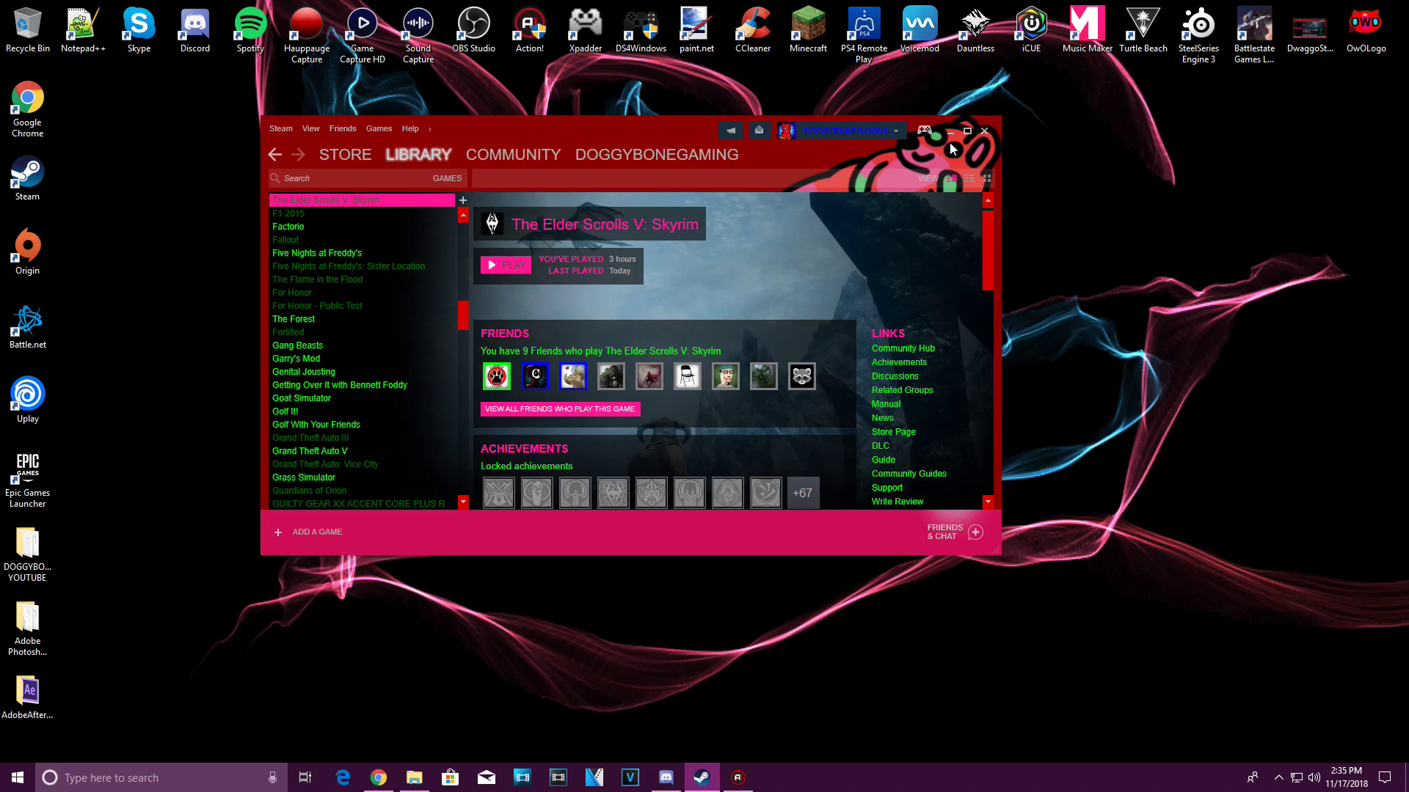
# Step: Maximize the Steam window and examine the custom skin across the game library, account options and friends list
pyautogui.click(966, 132)
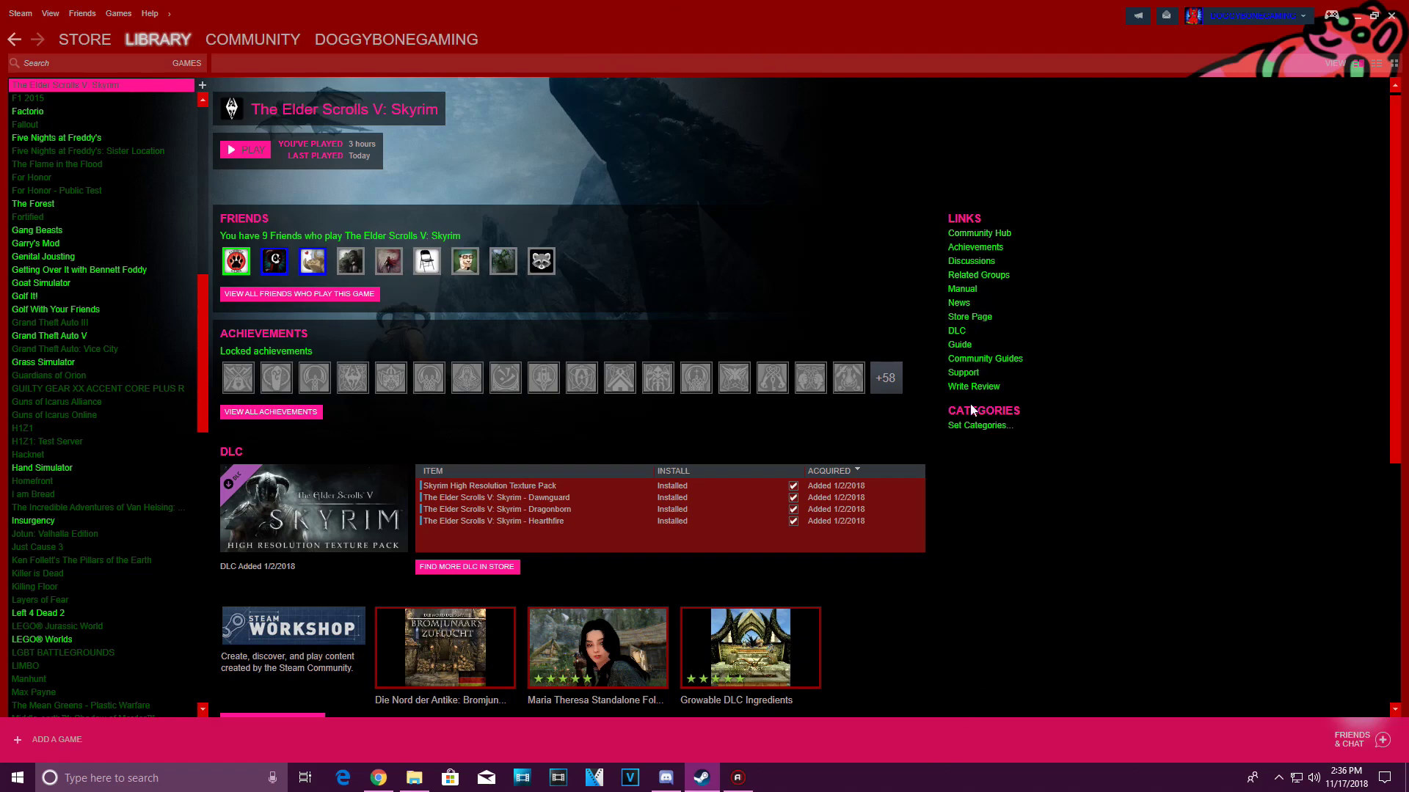
pyautogui.scroll(-3, 138, 433)
pyautogui.moveTo(198, 449); pyautogui.dragTo(233, 224)
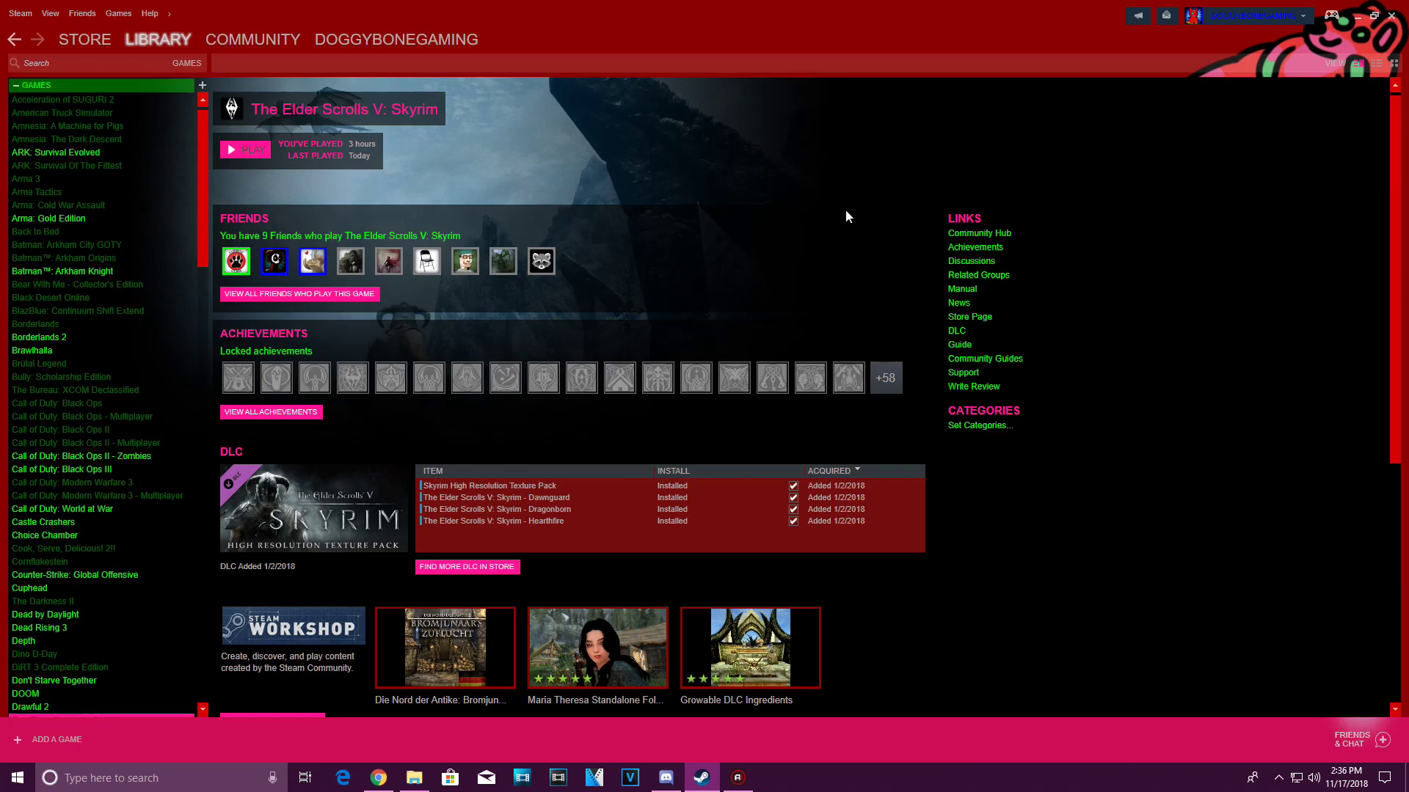
pyautogui.click(1209, 19)
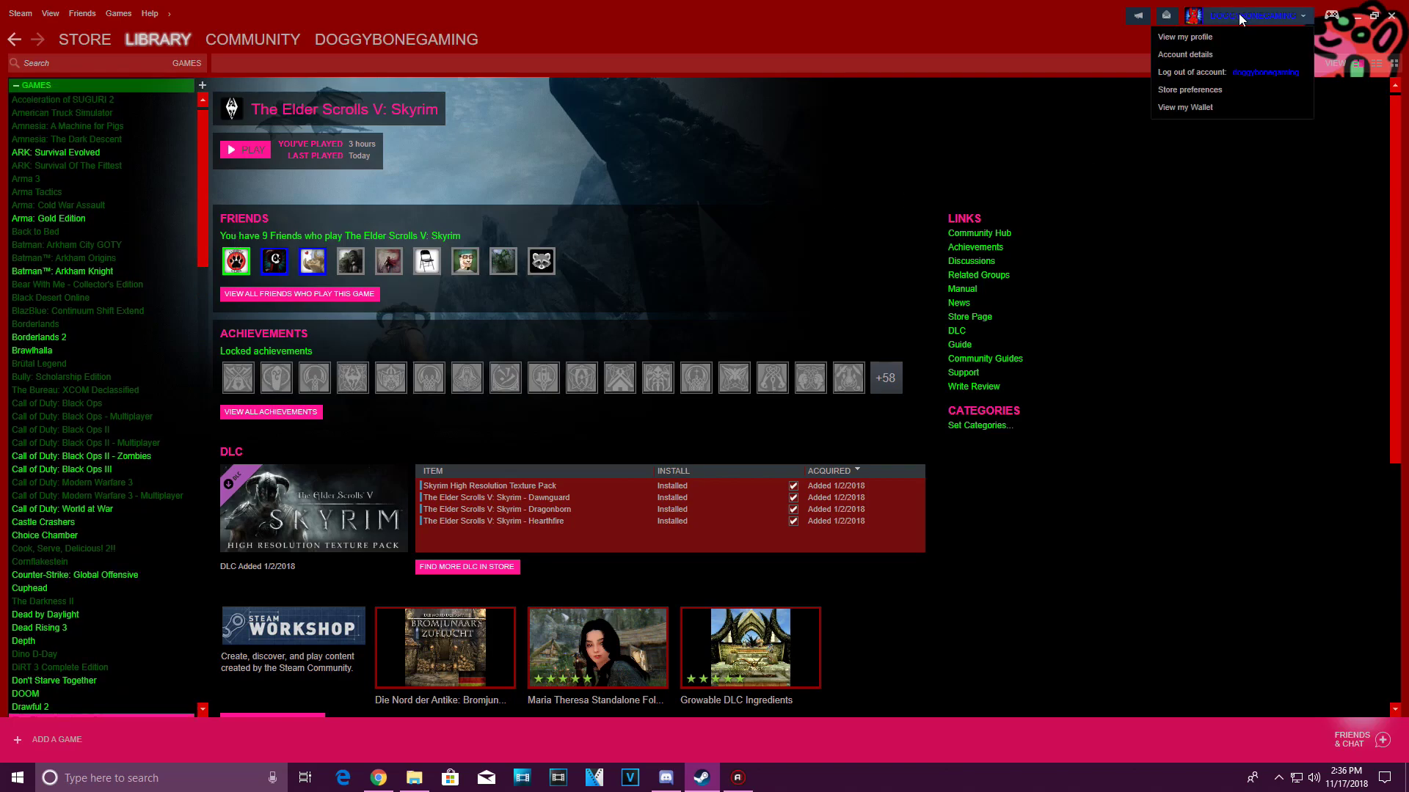
pyautogui.click(1027, 12)
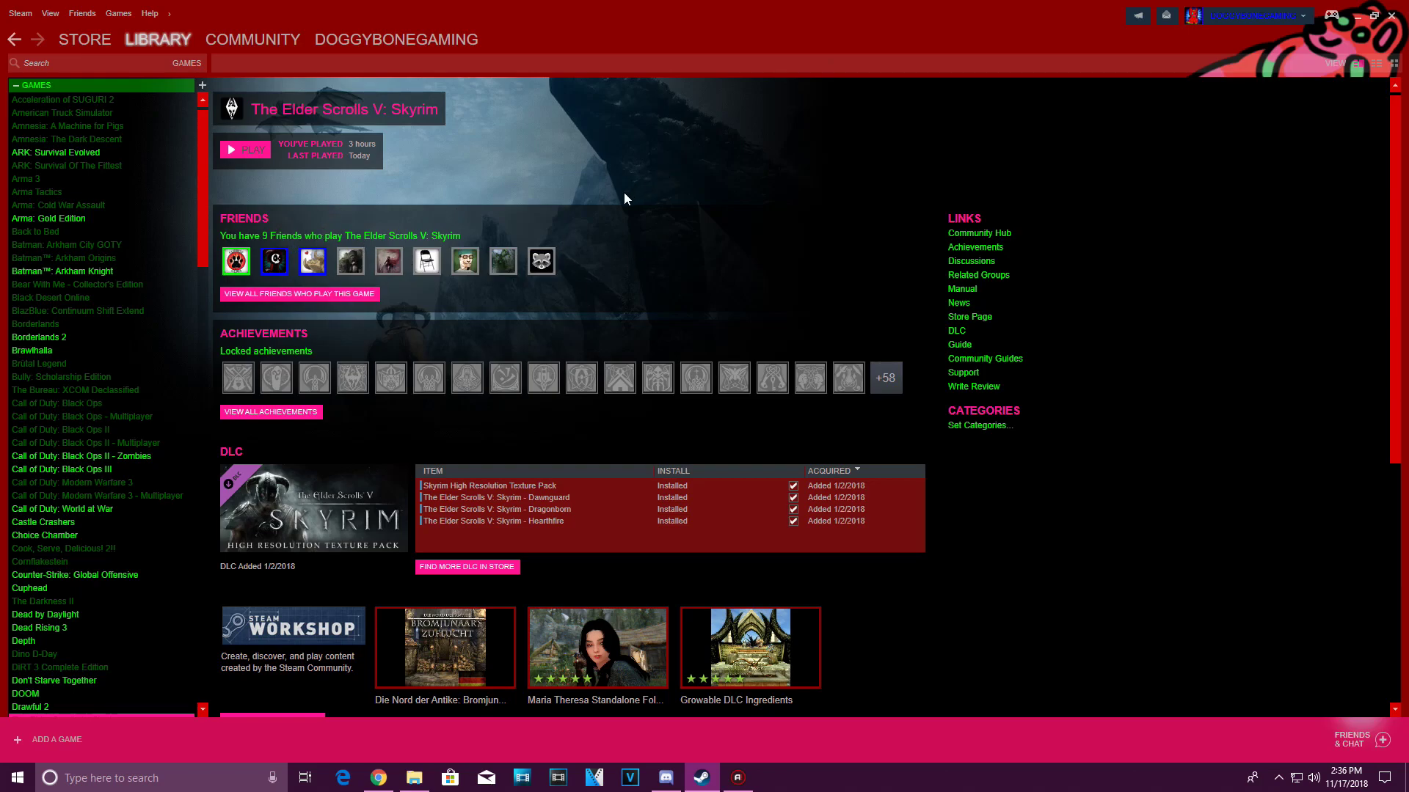
pyautogui.click(1348, 741)
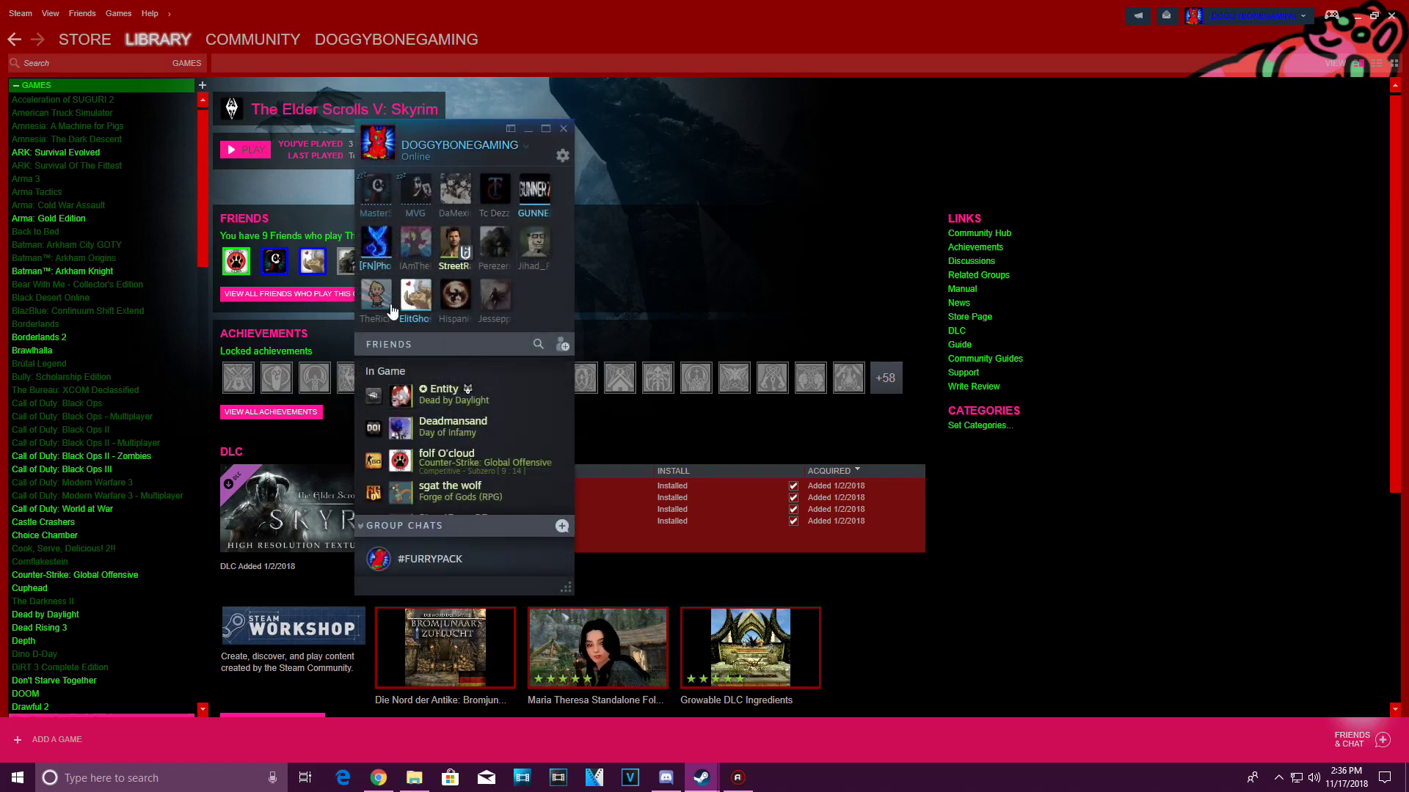
pyautogui.click(564, 129)
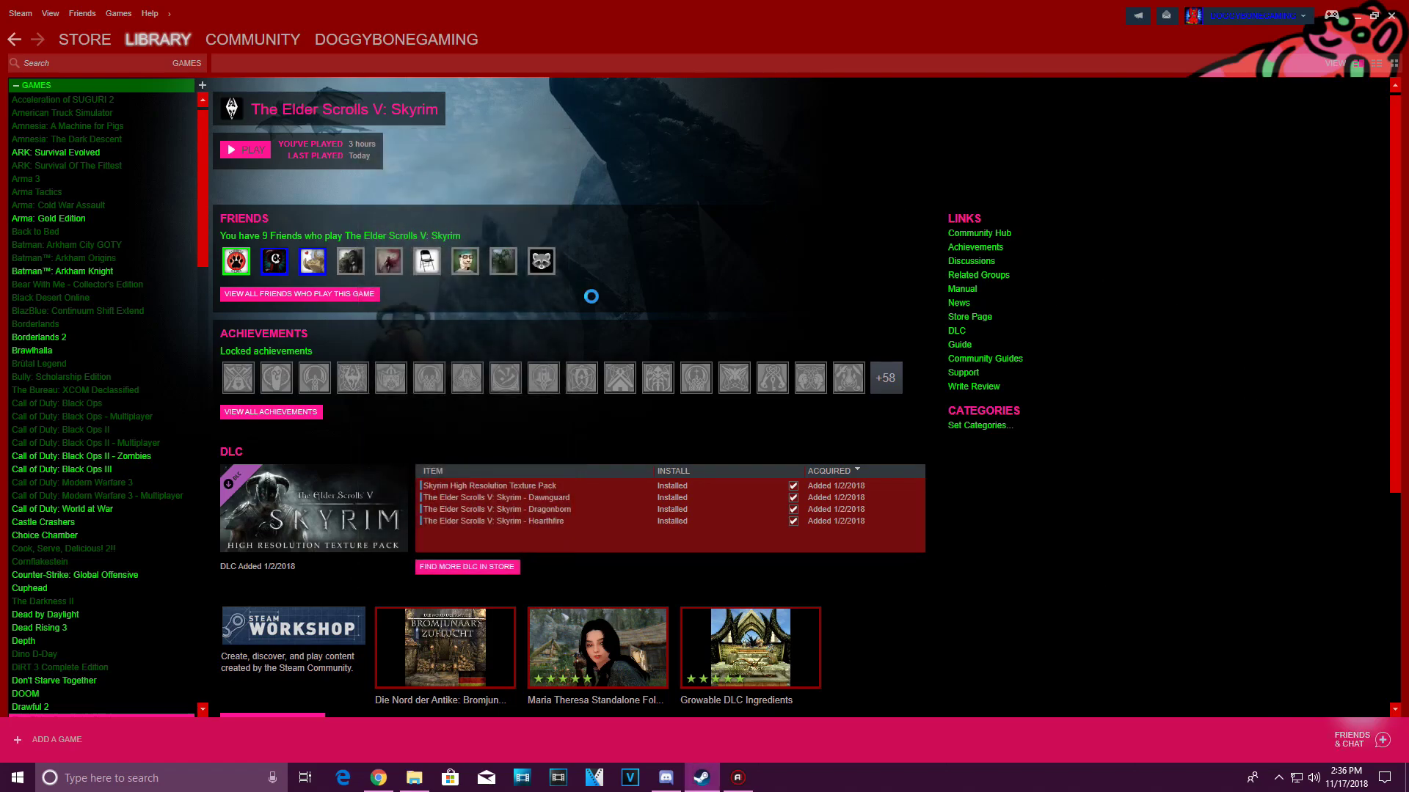
# Step: Restore the Steam window to its smaller size and minimize it to show the desktop
pyautogui.moveTo(645, 41); pyautogui.dragTo(891, 136)
pyautogui.moveTo(611, 113); pyautogui.dragTo(655, 119)
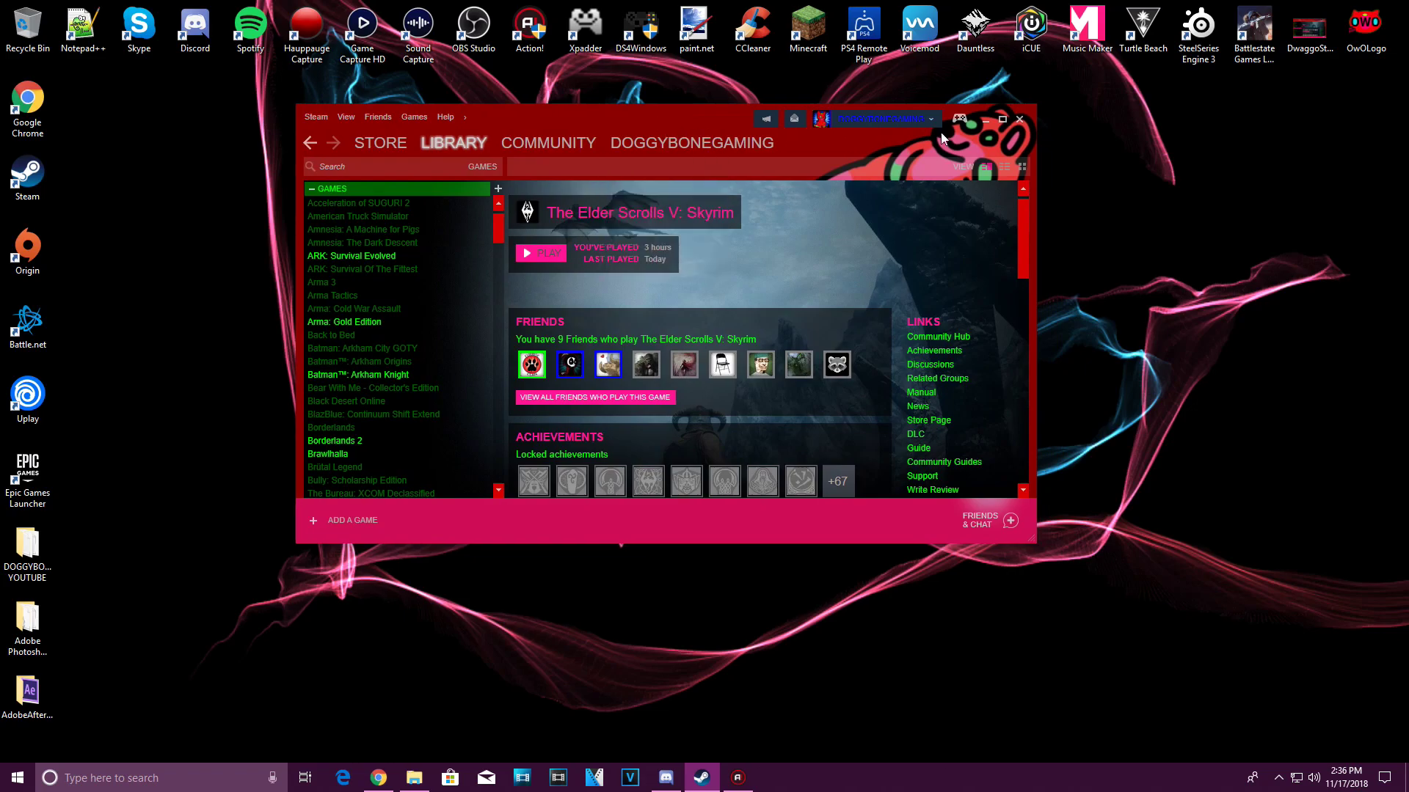
pyautogui.click(984, 125)
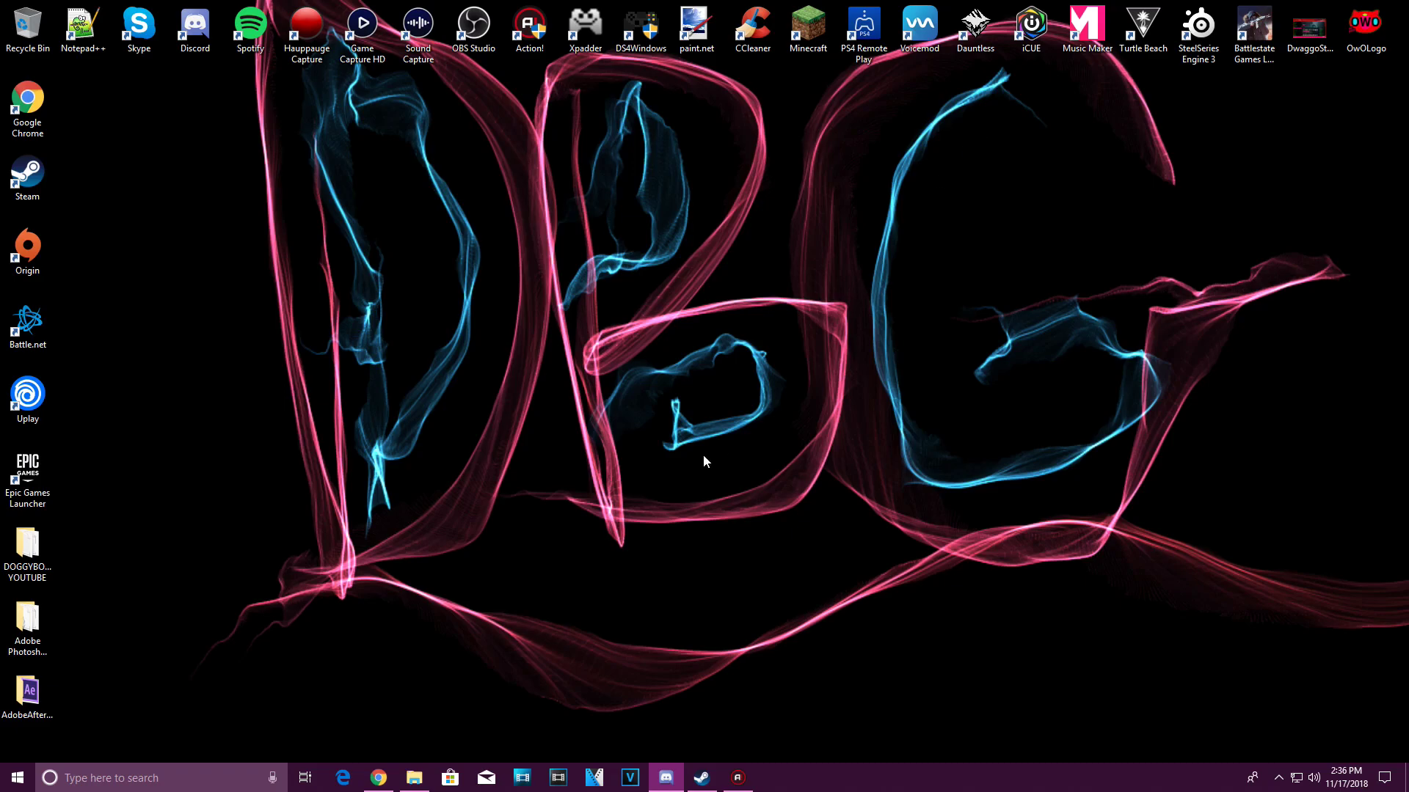
# Step: Switch to Chrome and bring up the already open Steam Customizer profile page with the creator's own skins
pyautogui.click(379, 778)
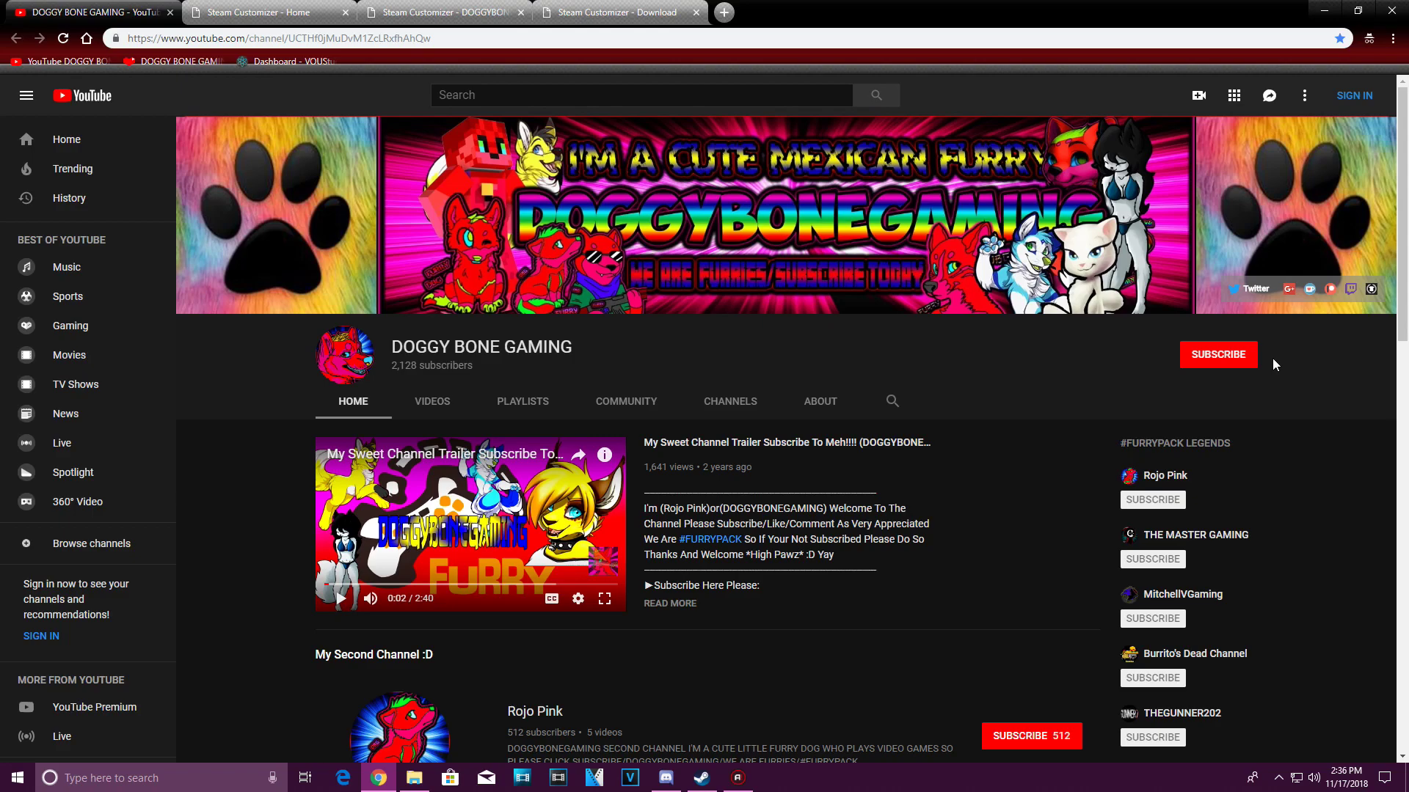
pyautogui.hotkey('ctrl', 'Tab')
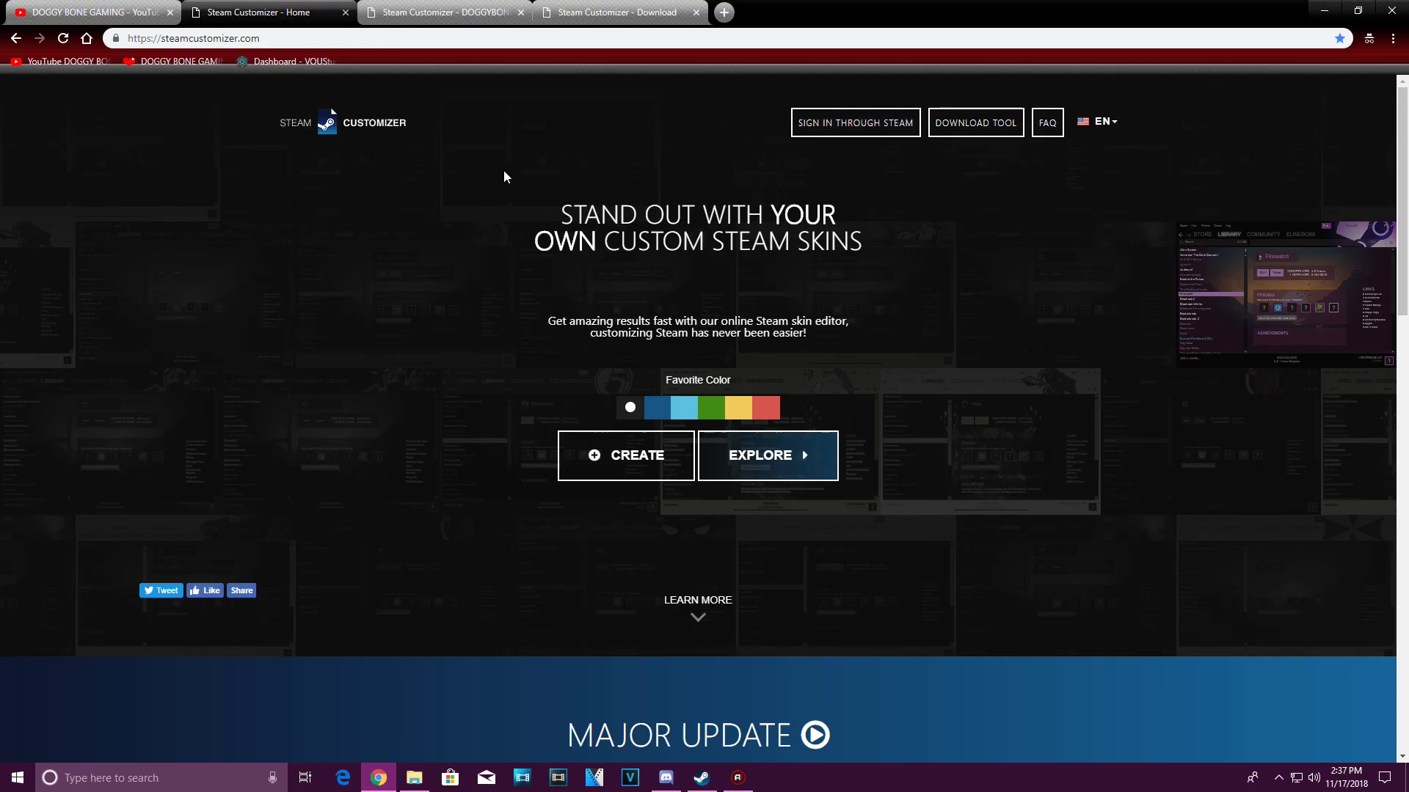
pyautogui.click(443, 12)
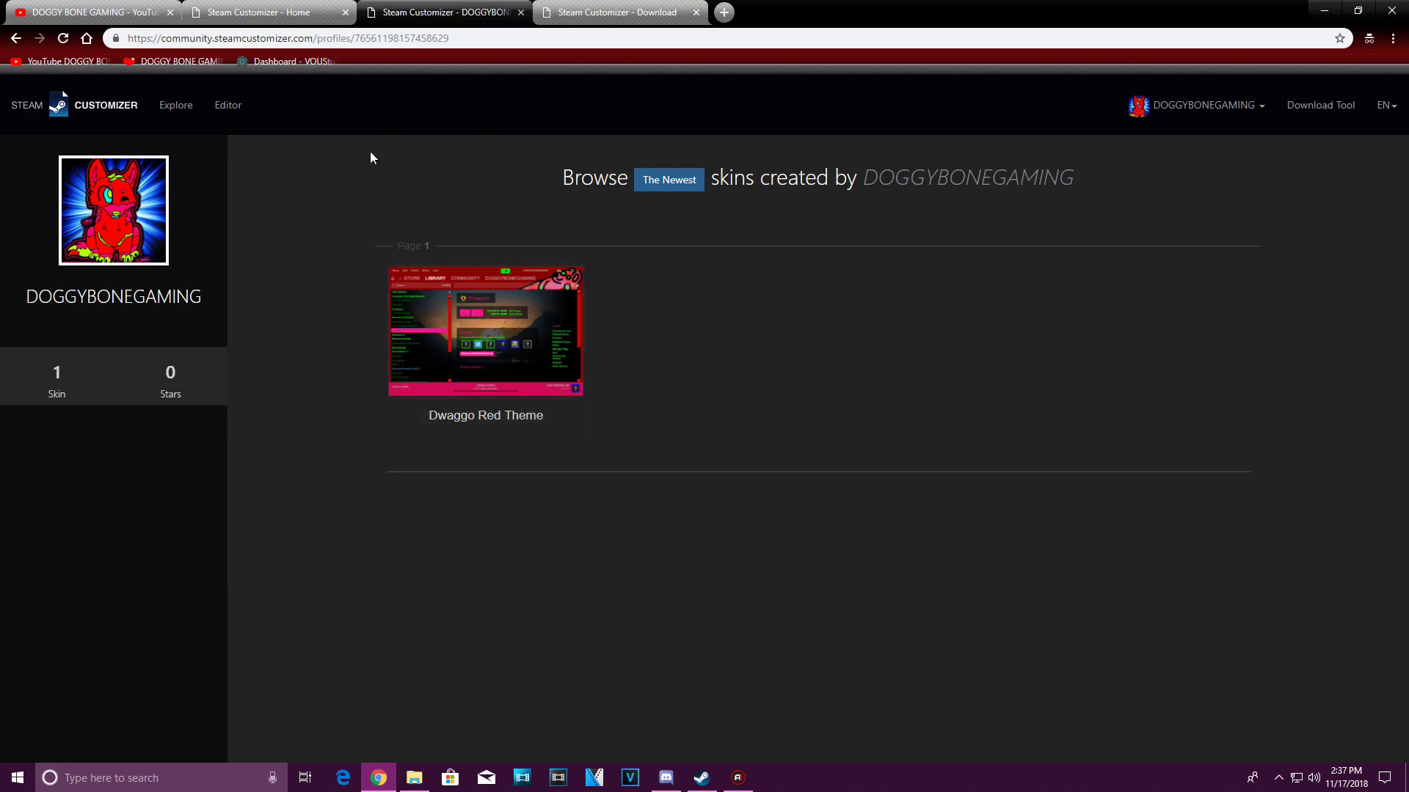
# Step: Browse the featured community skins on Steam Customizer's Explore page
pyautogui.click(175, 107)
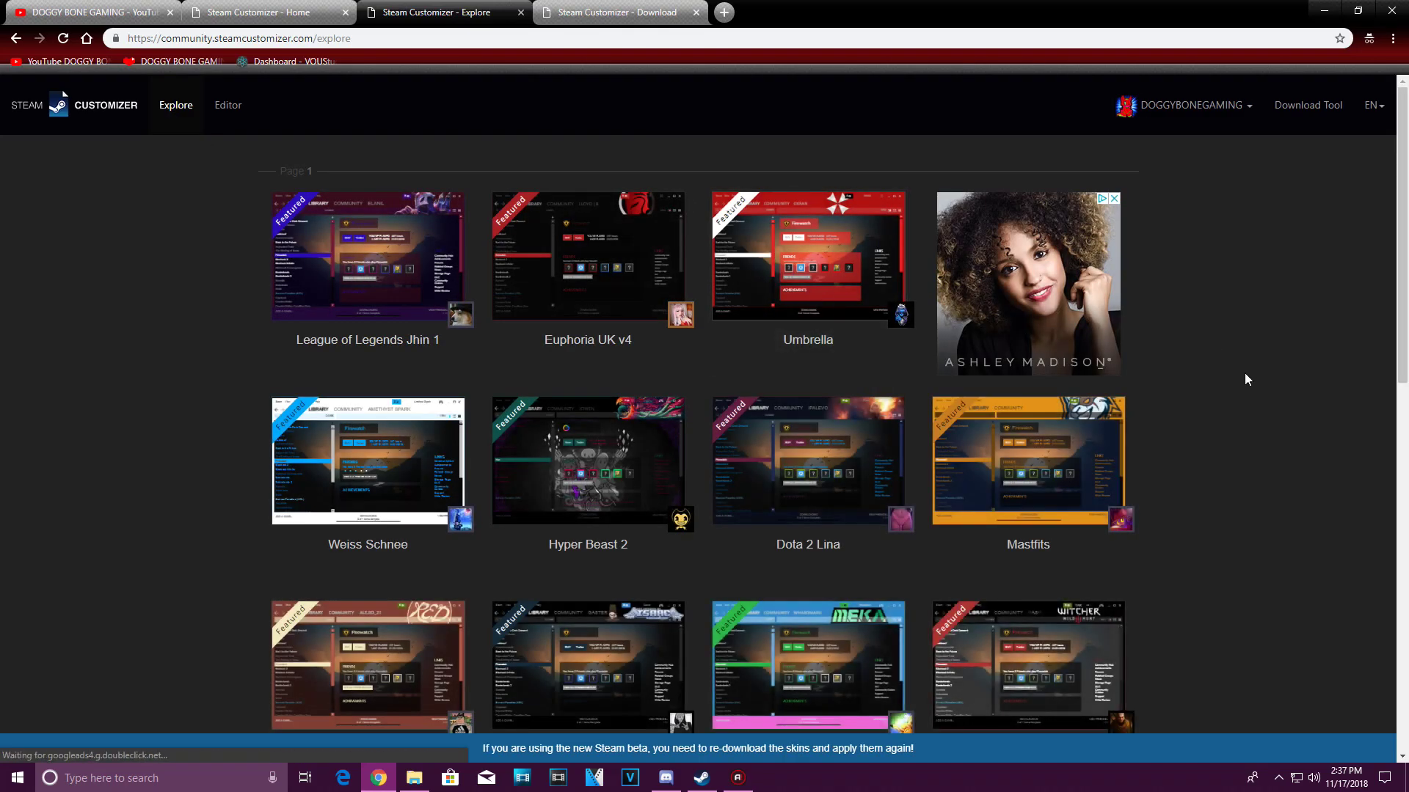
pyautogui.scroll(-2, 1232, 377)
pyautogui.scroll(-7, 1232, 377)
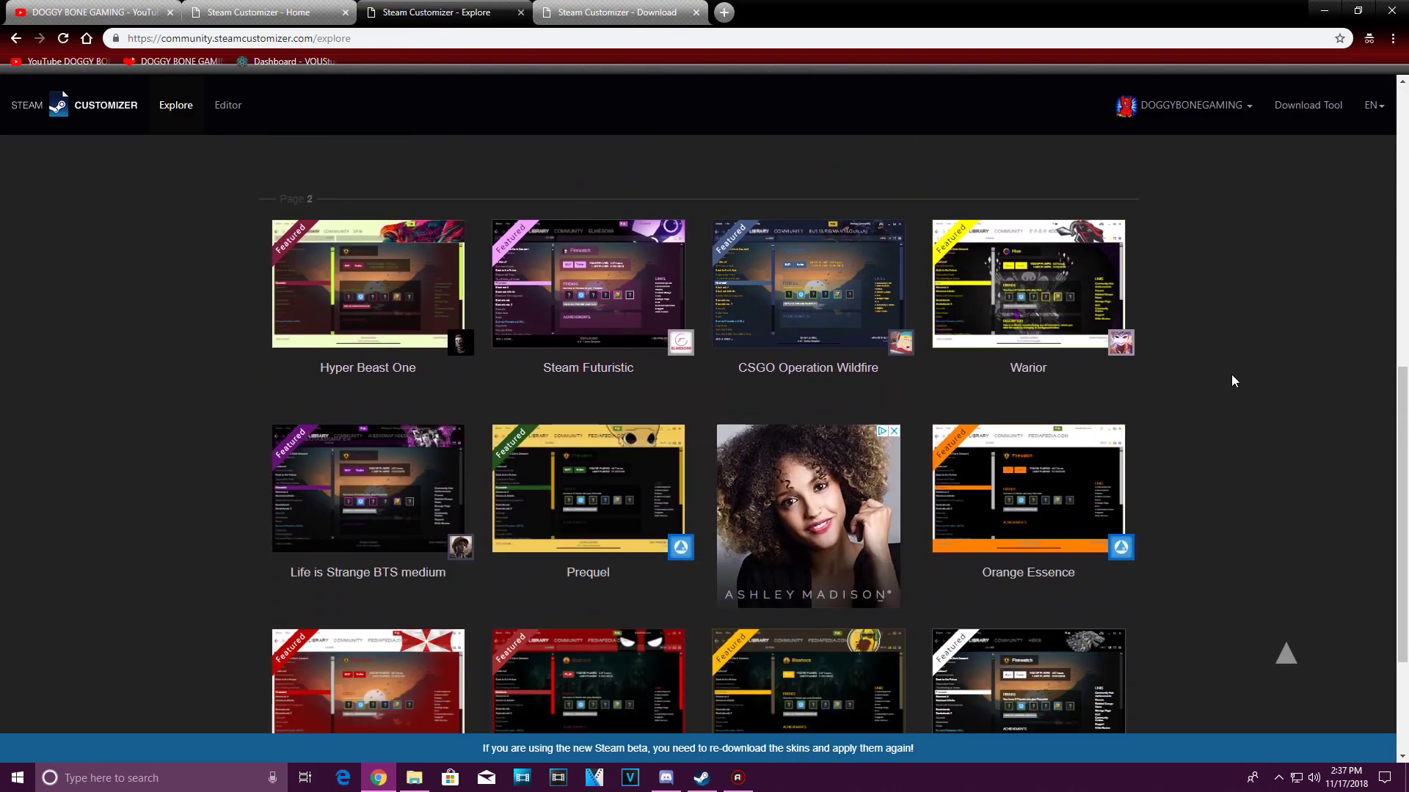
pyautogui.scroll(-10, 1233, 377)
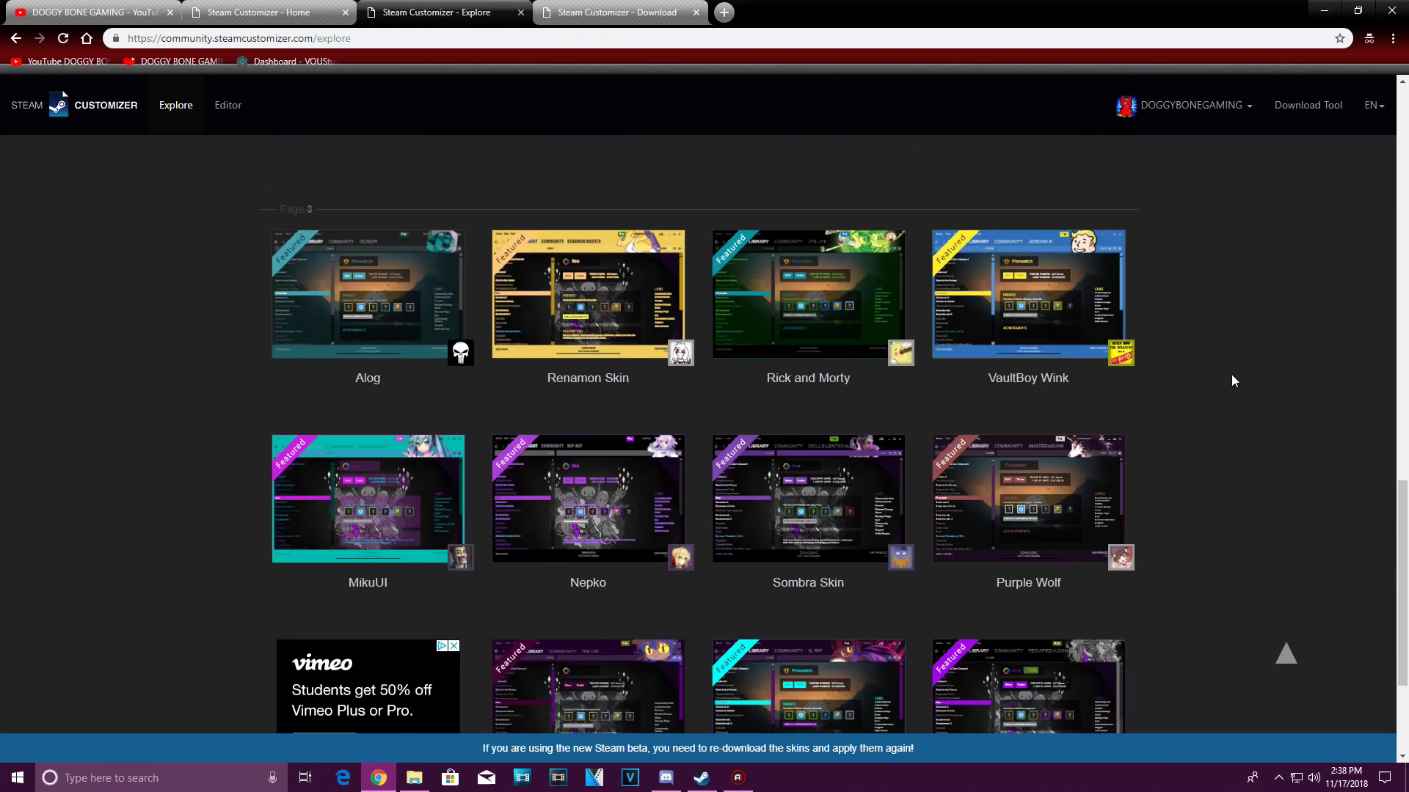
pyautogui.scroll(-20, 1233, 374)
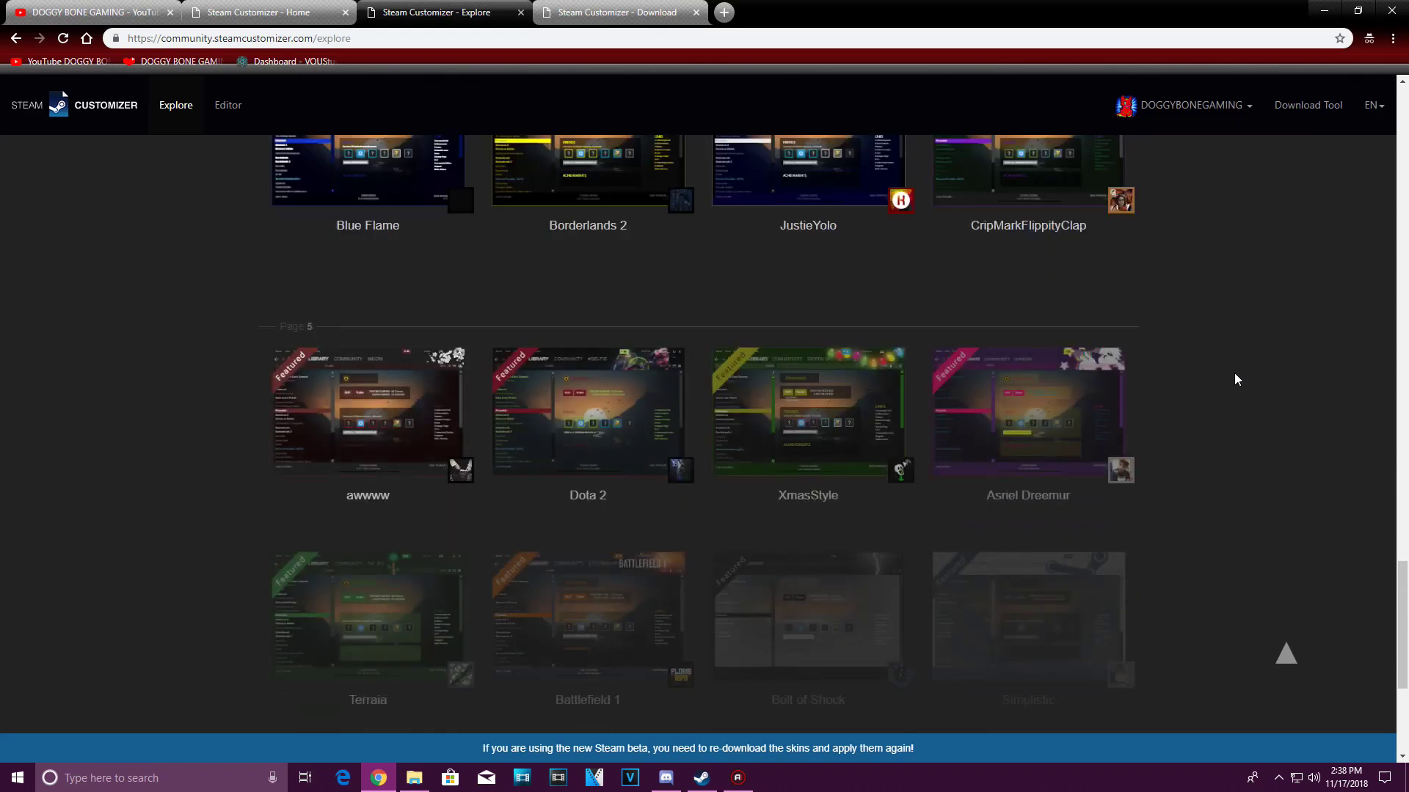
pyautogui.scroll(-14, 1234, 379)
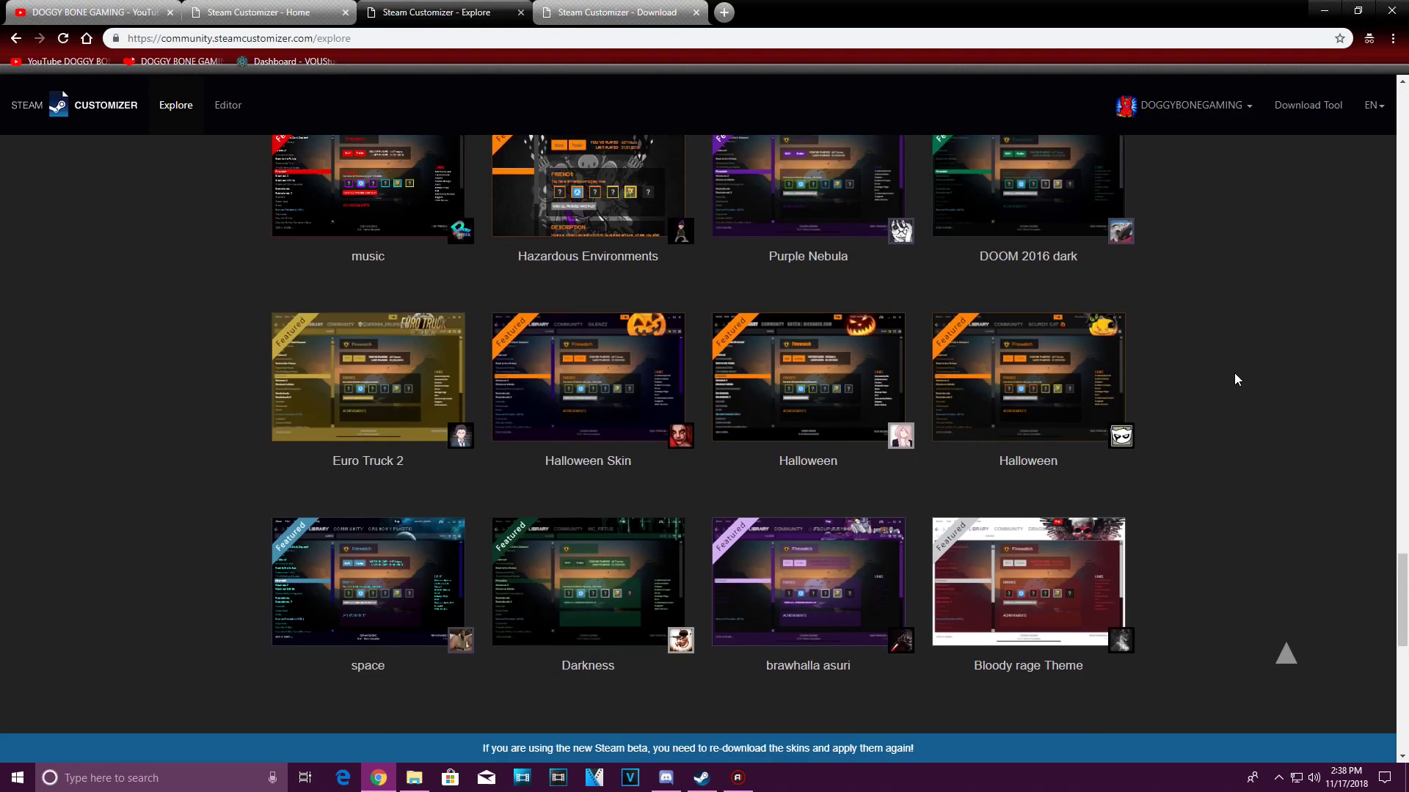
pyautogui.scroll(-11, 1234, 379)
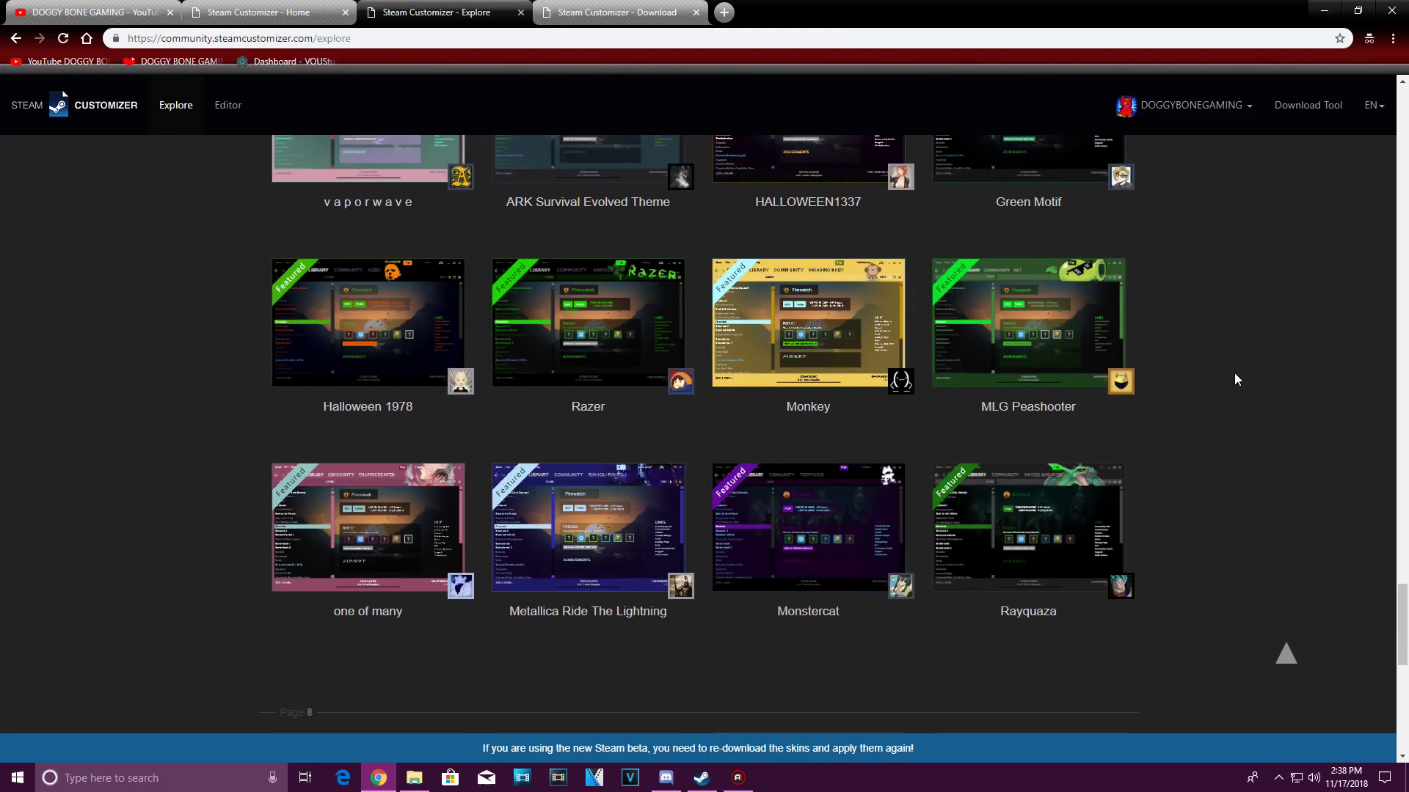
pyautogui.scroll(-15, 1235, 378)
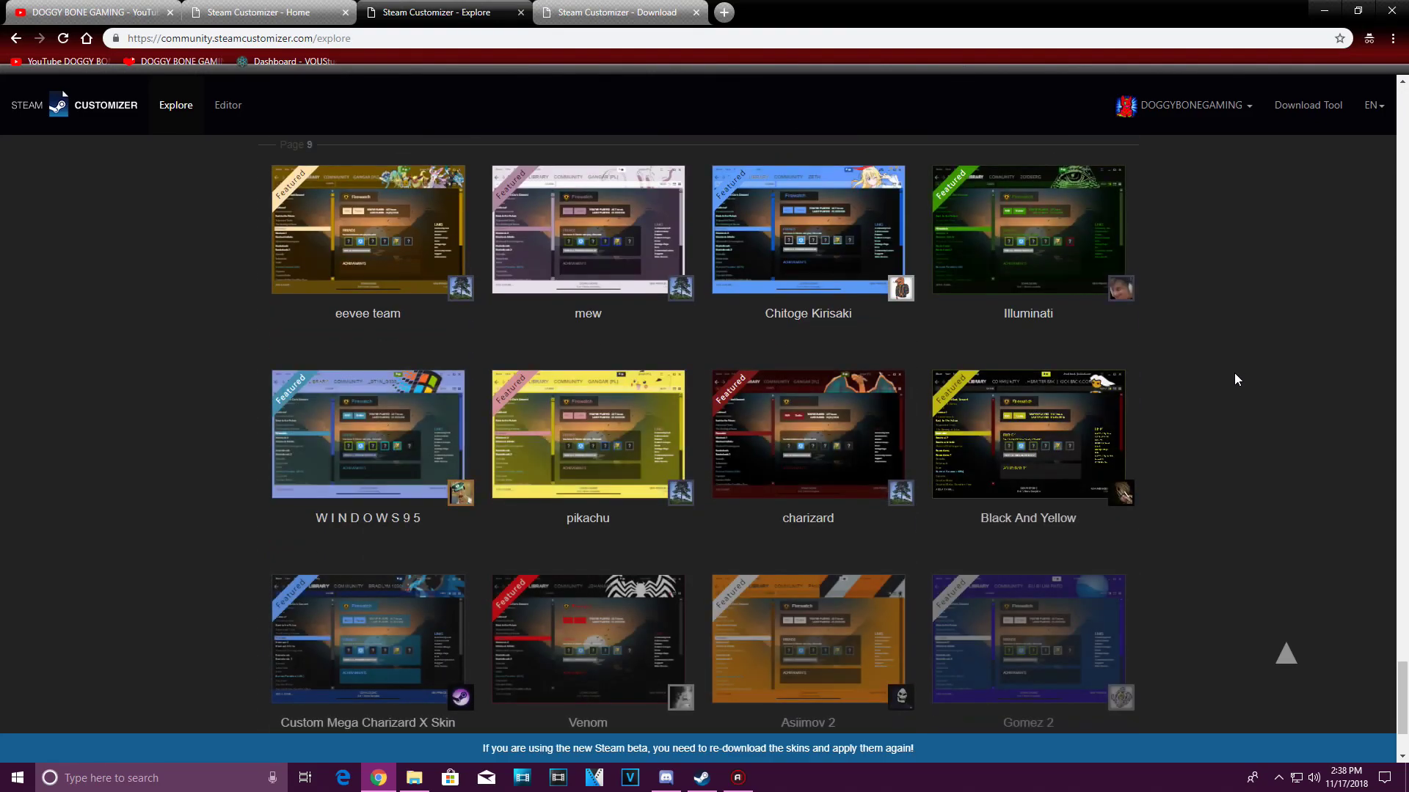
pyautogui.scroll(-20, 1234, 379)
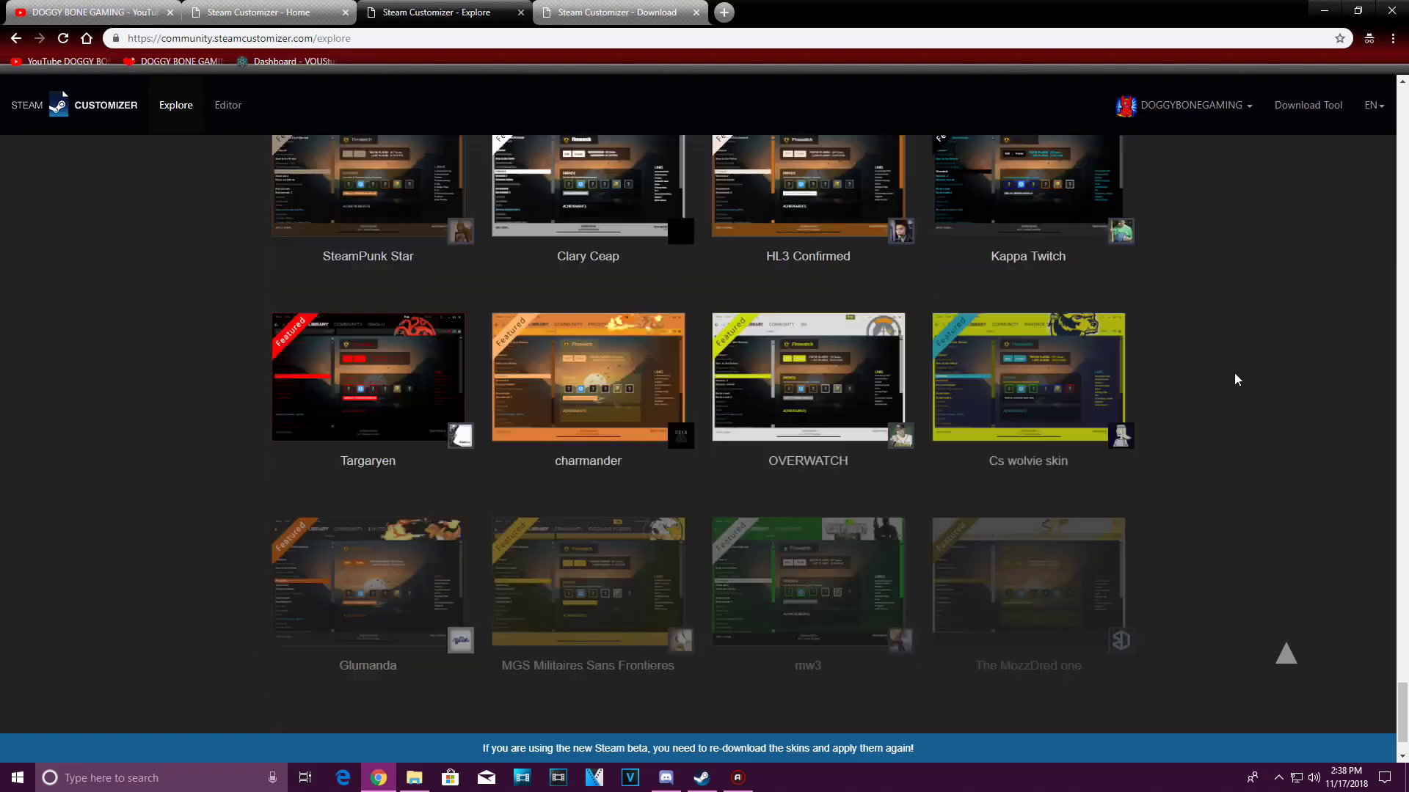
pyautogui.scroll(-4, 1234, 379)
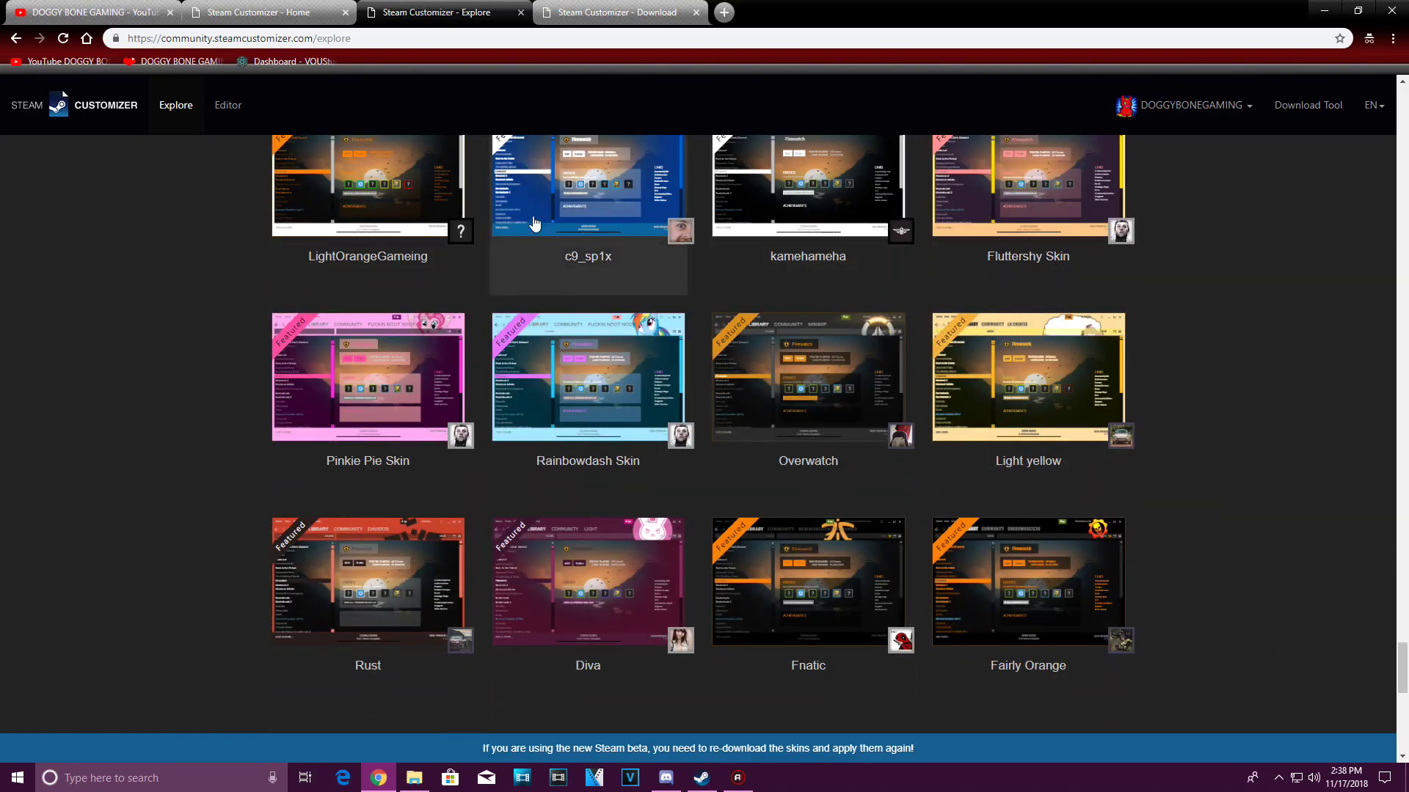
# Step: Open the Steam Customizer skin editor with the client's Main UI Styles settings expanded
pyautogui.click(245, 114)
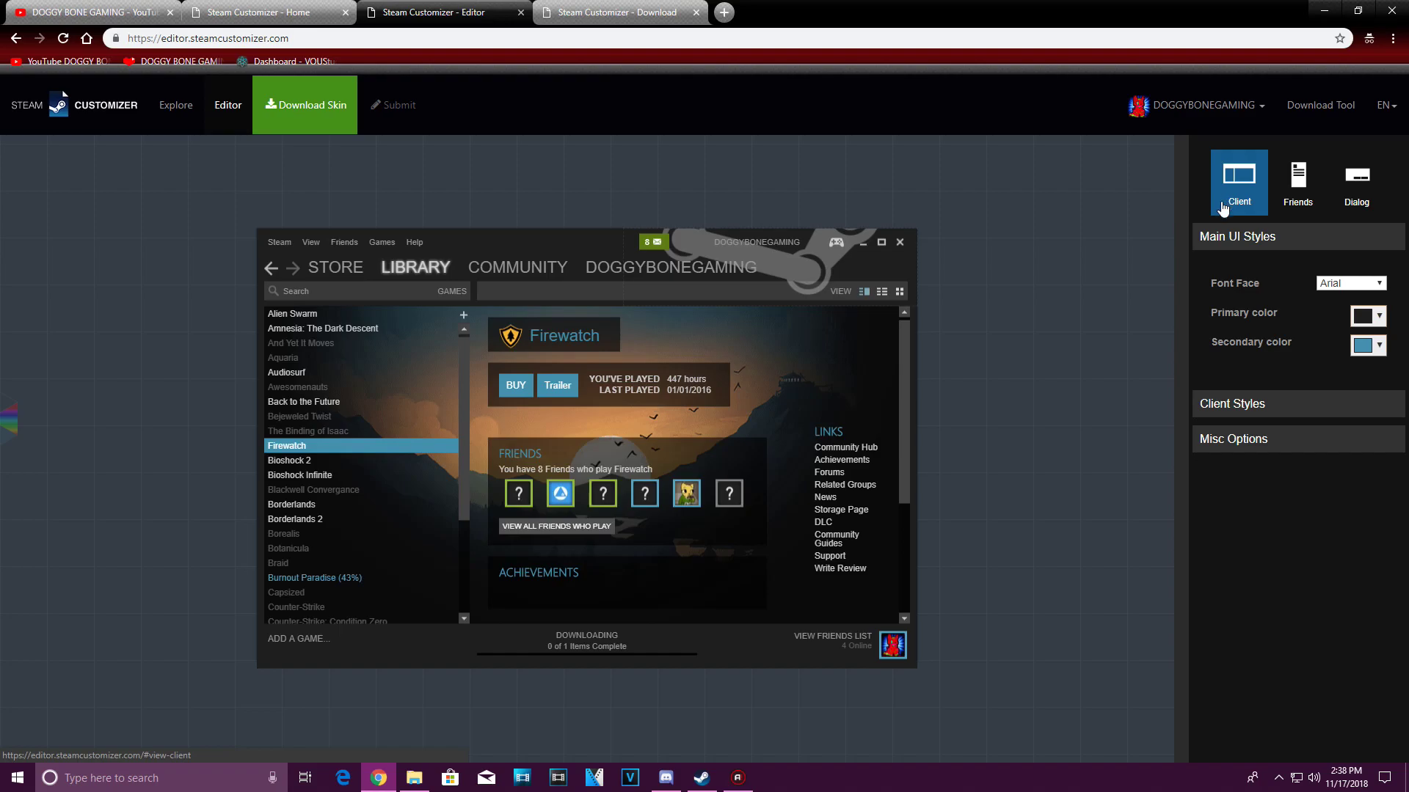
pyautogui.click(1320, 242)
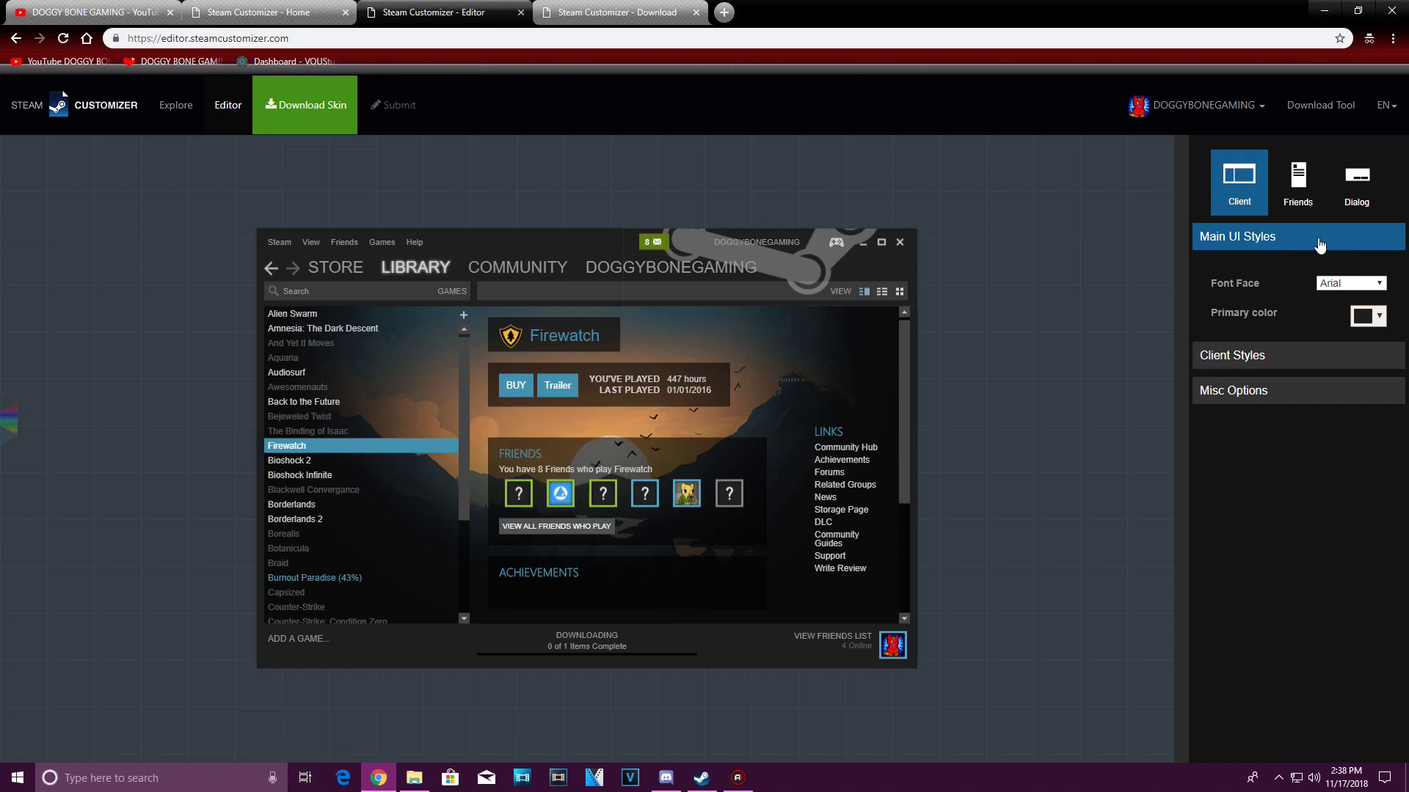
pyautogui.click(1245, 239)
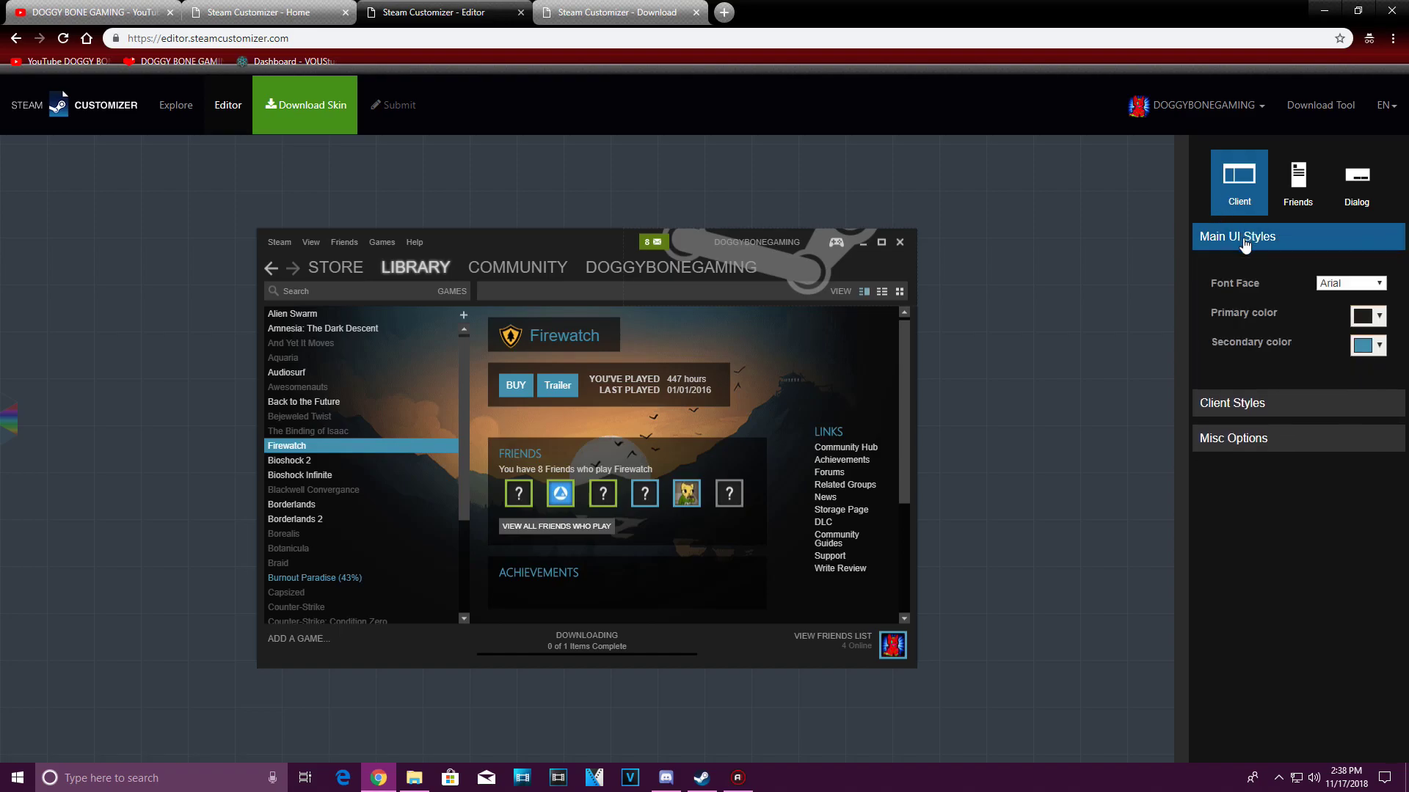
# Step: Try Impact as the client's font face and set it back to Arial
pyautogui.click(1330, 284)
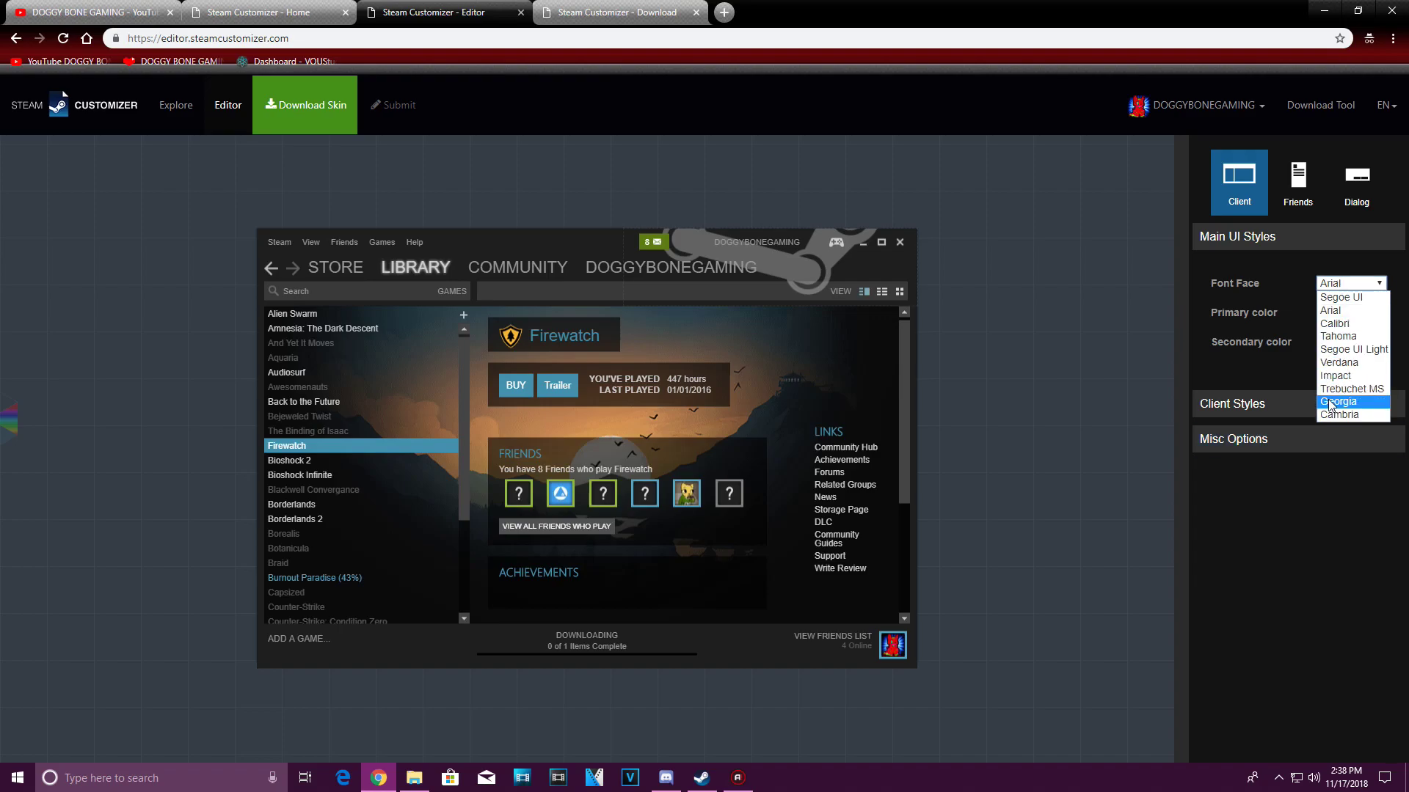
pyautogui.click(1337, 376)
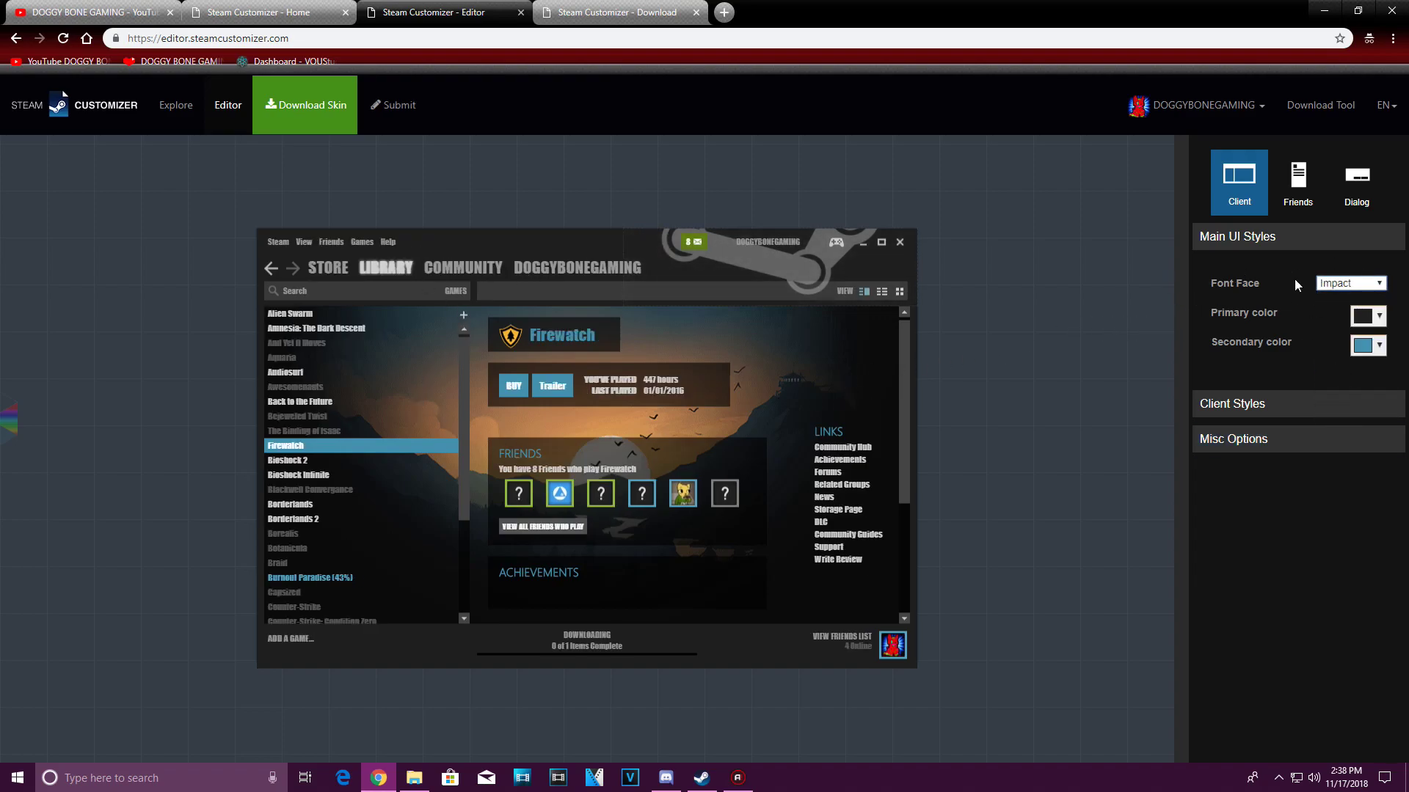
pyautogui.click(1348, 286)
pyautogui.click(1337, 316)
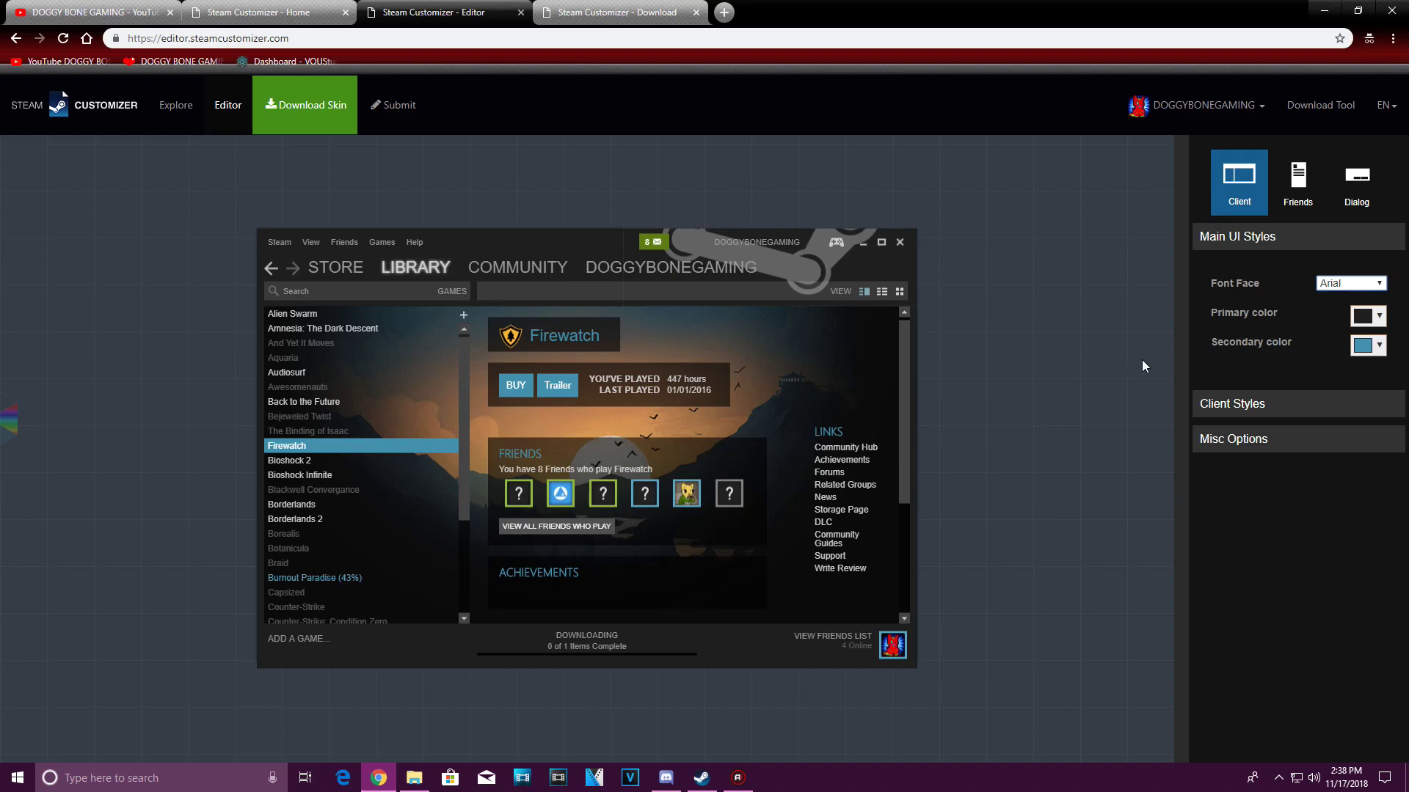
# Step: Try red #e62222 and bright green #76e622 as the client's primary color
pyautogui.click(1383, 323)
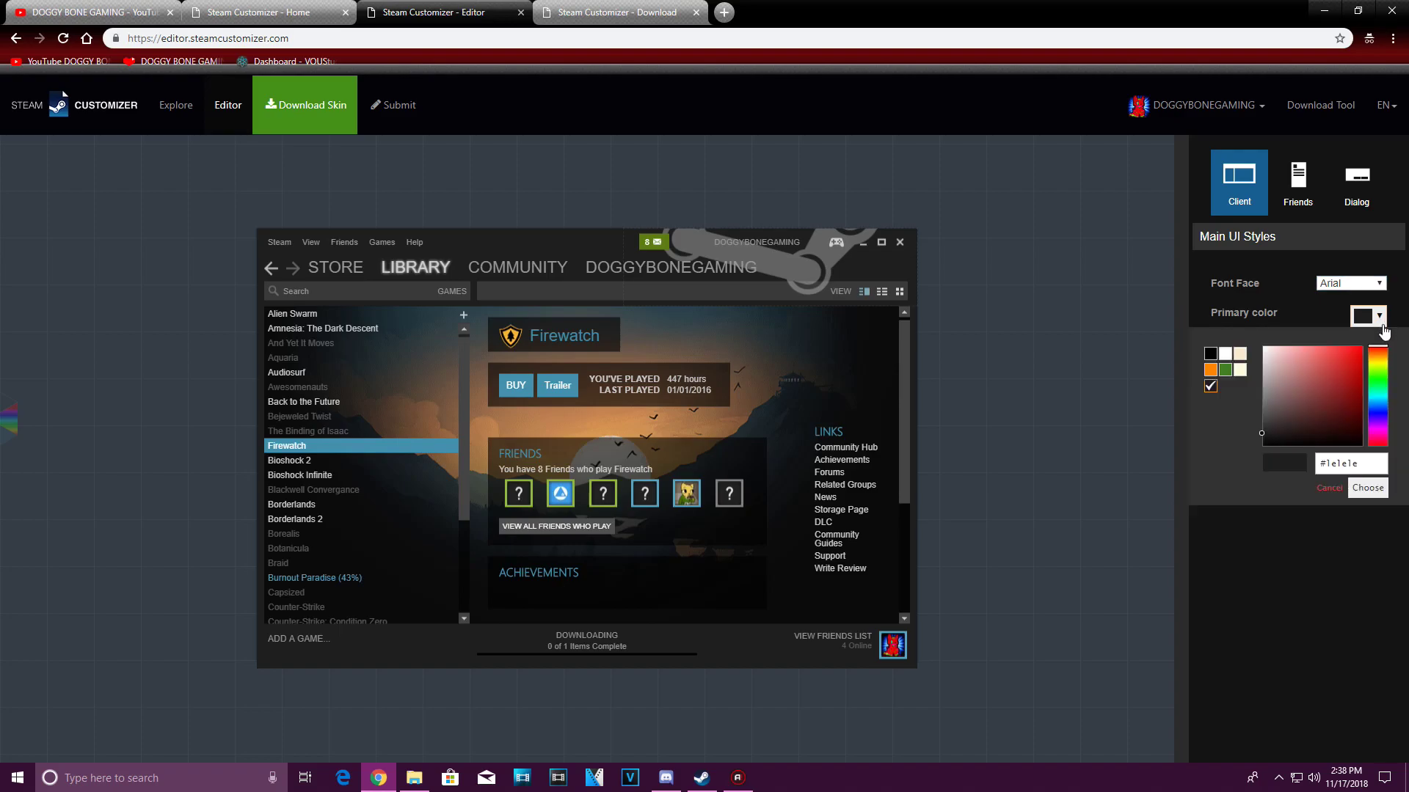
pyautogui.click(1381, 463)
pyautogui.doubleClick(1381, 463)
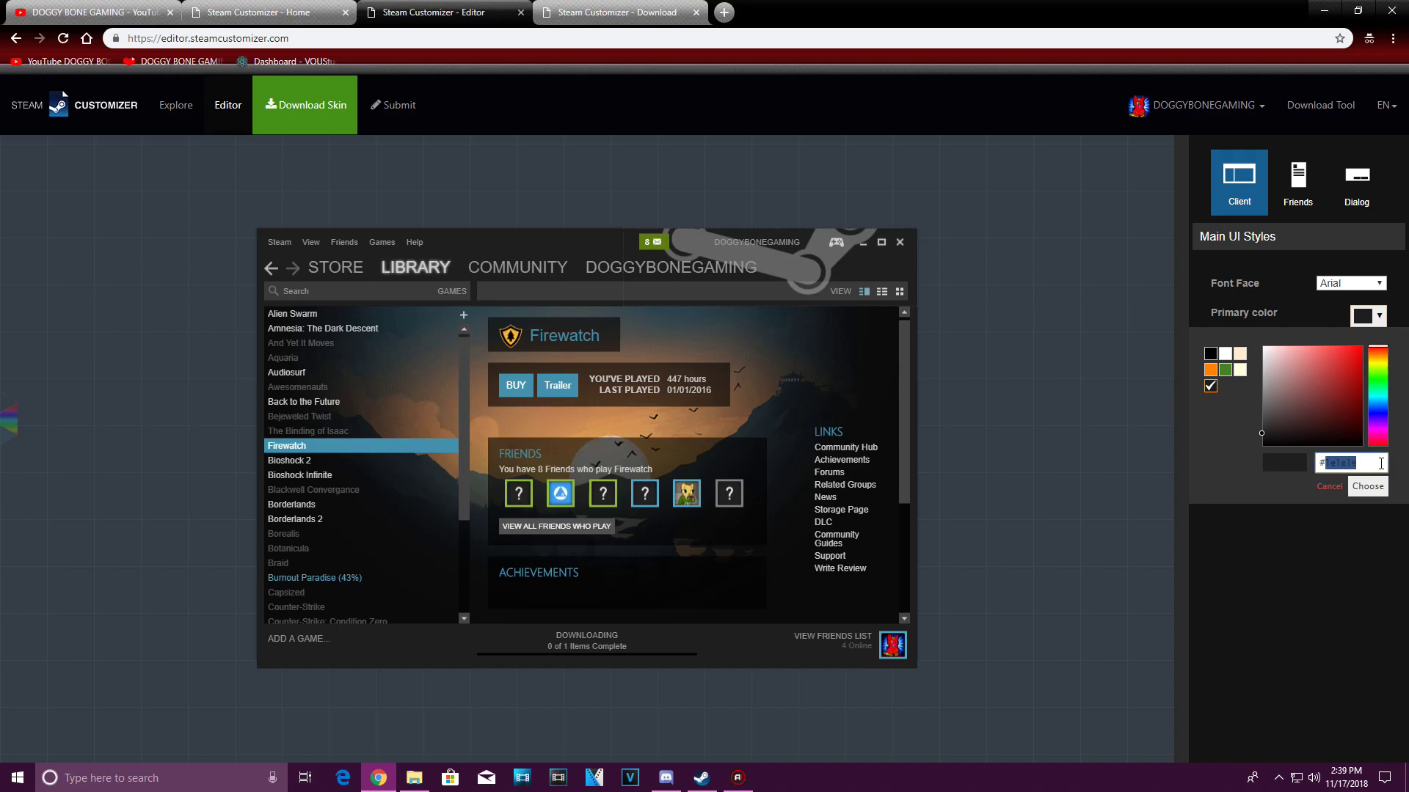
pyautogui.click(1346, 356)
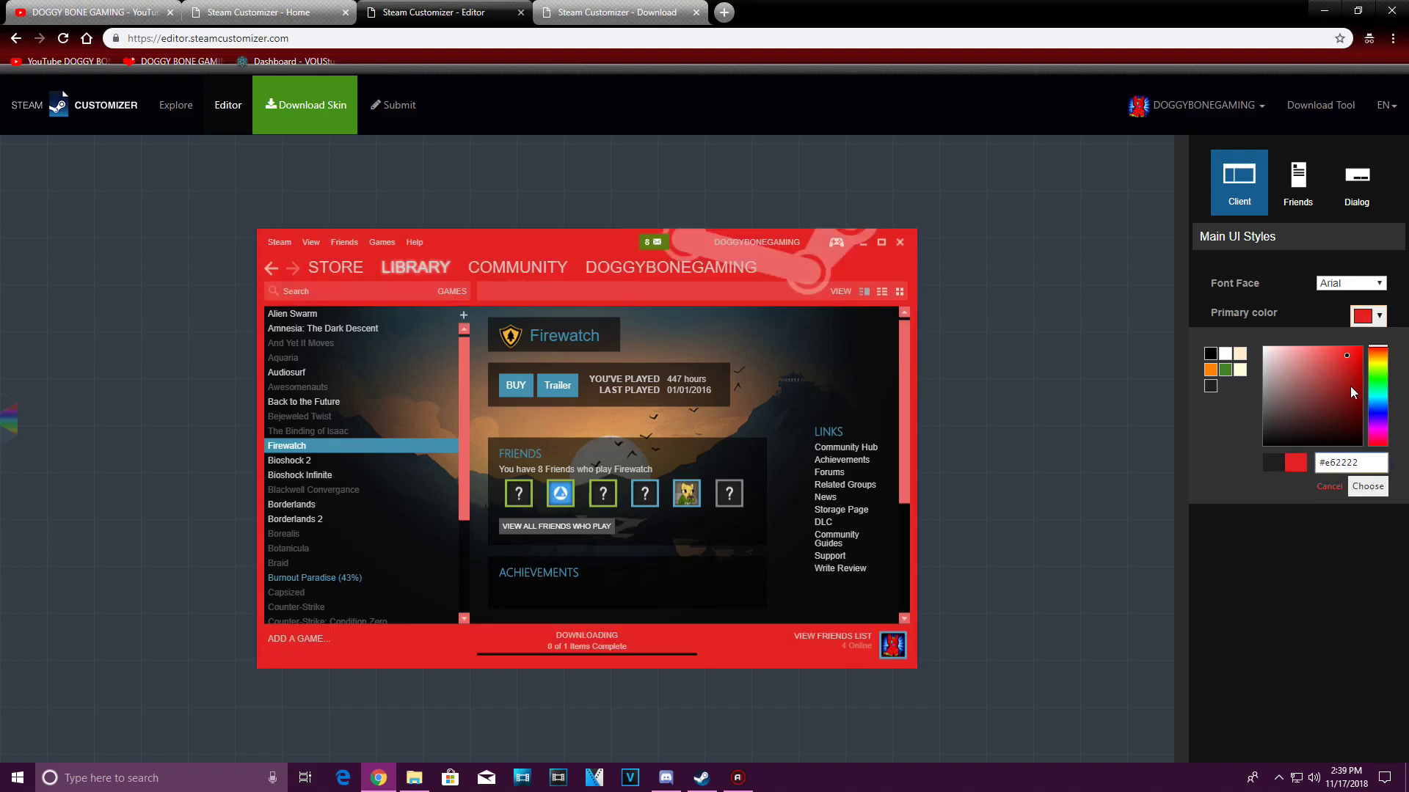
pyautogui.moveTo(1378, 350)
pyautogui.mouseDown()
pyautogui.moveTo(1386, 426)
pyautogui.moveTo(1382, 377)
pyautogui.mouseUp()
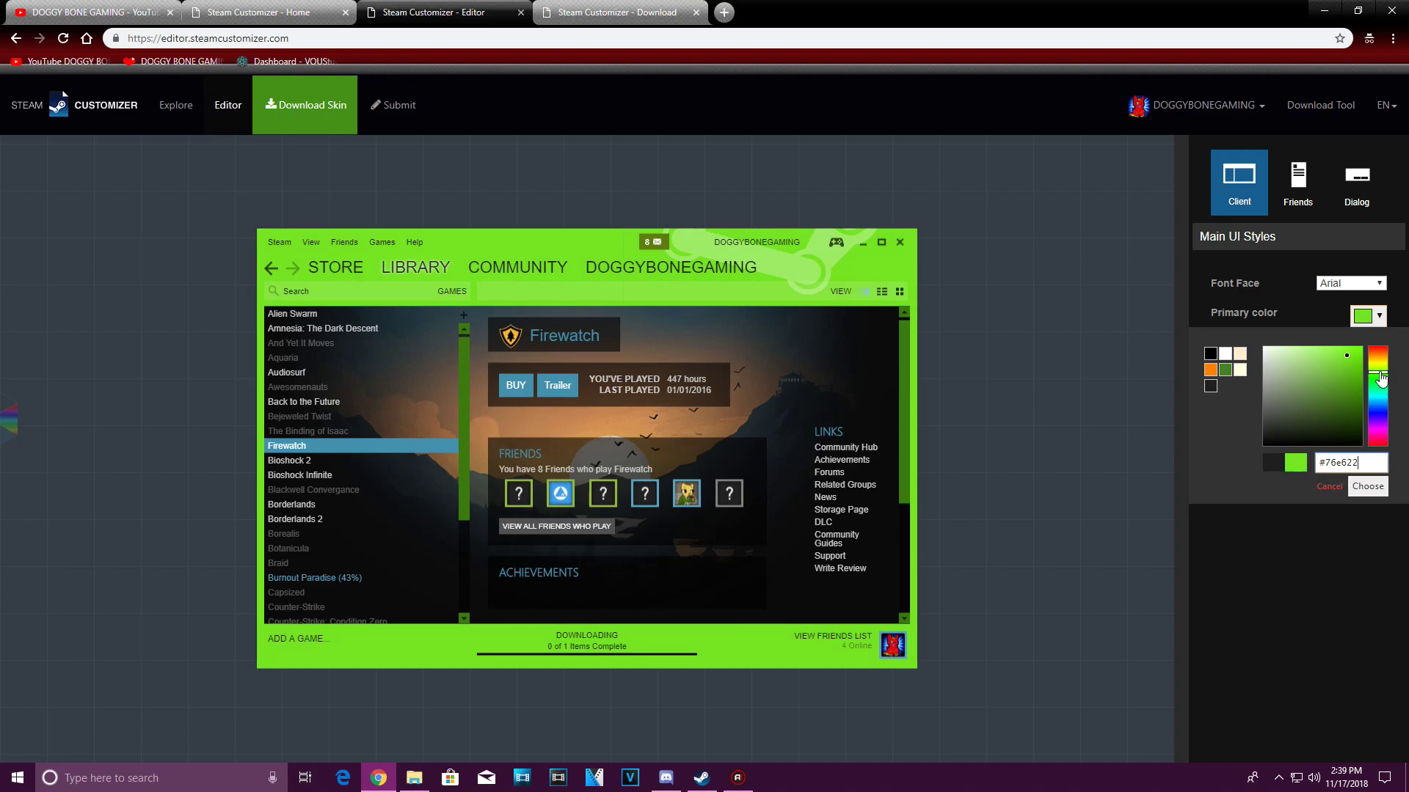
# Step: Set the client's primary color to the pink hex value #FF1493 and apply it
pyautogui.doubleClick(1363, 461)
pyautogui.press('BackSpace')
pyautogui.write('ff')
pyautogui.press('BackSpace')
pyautogui.press('BackSpace')
pyautogui.write('FF1493')
pyautogui.click(1369, 486)
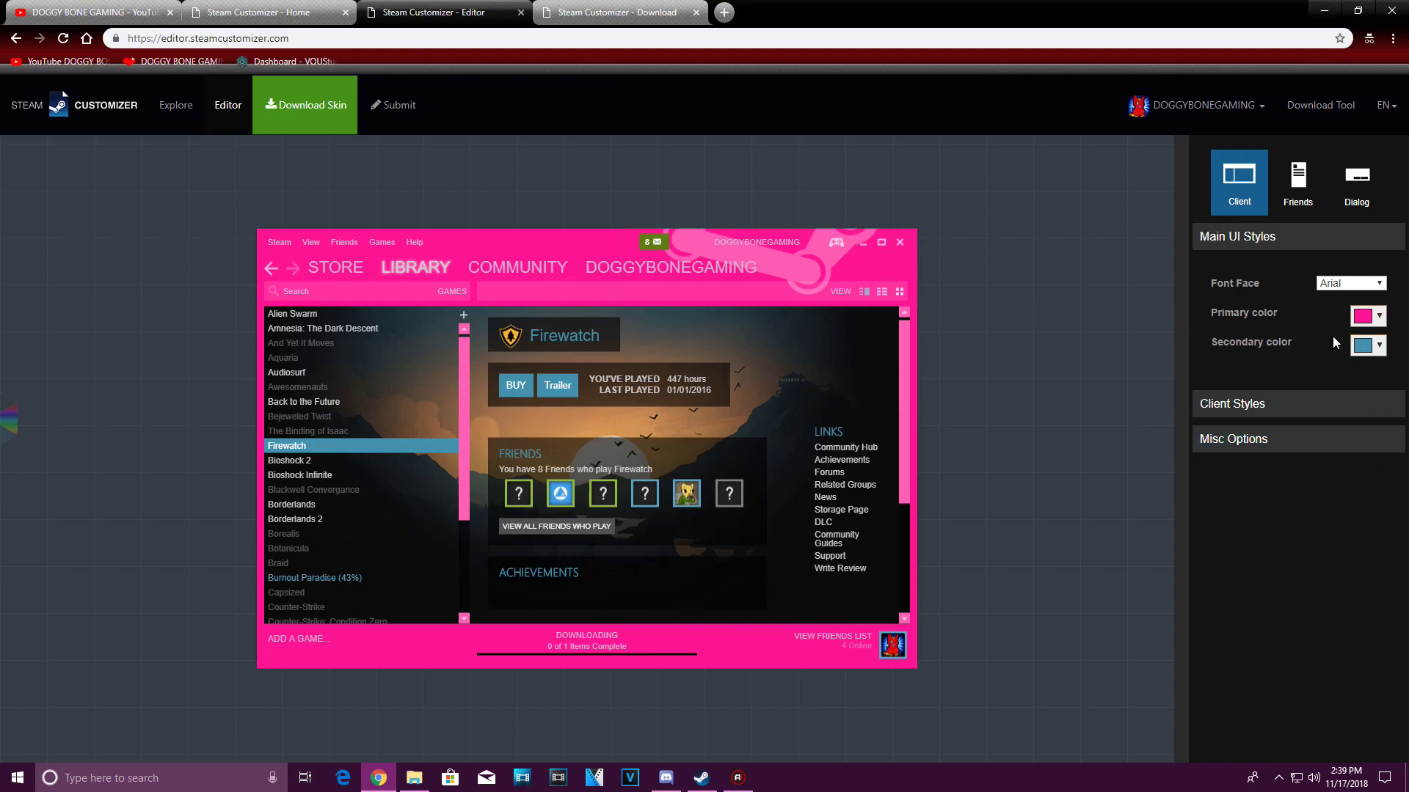
# Step: Set the client's secondary color to the dark red hex value #8b0000 and apply it
pyautogui.click(1380, 346)
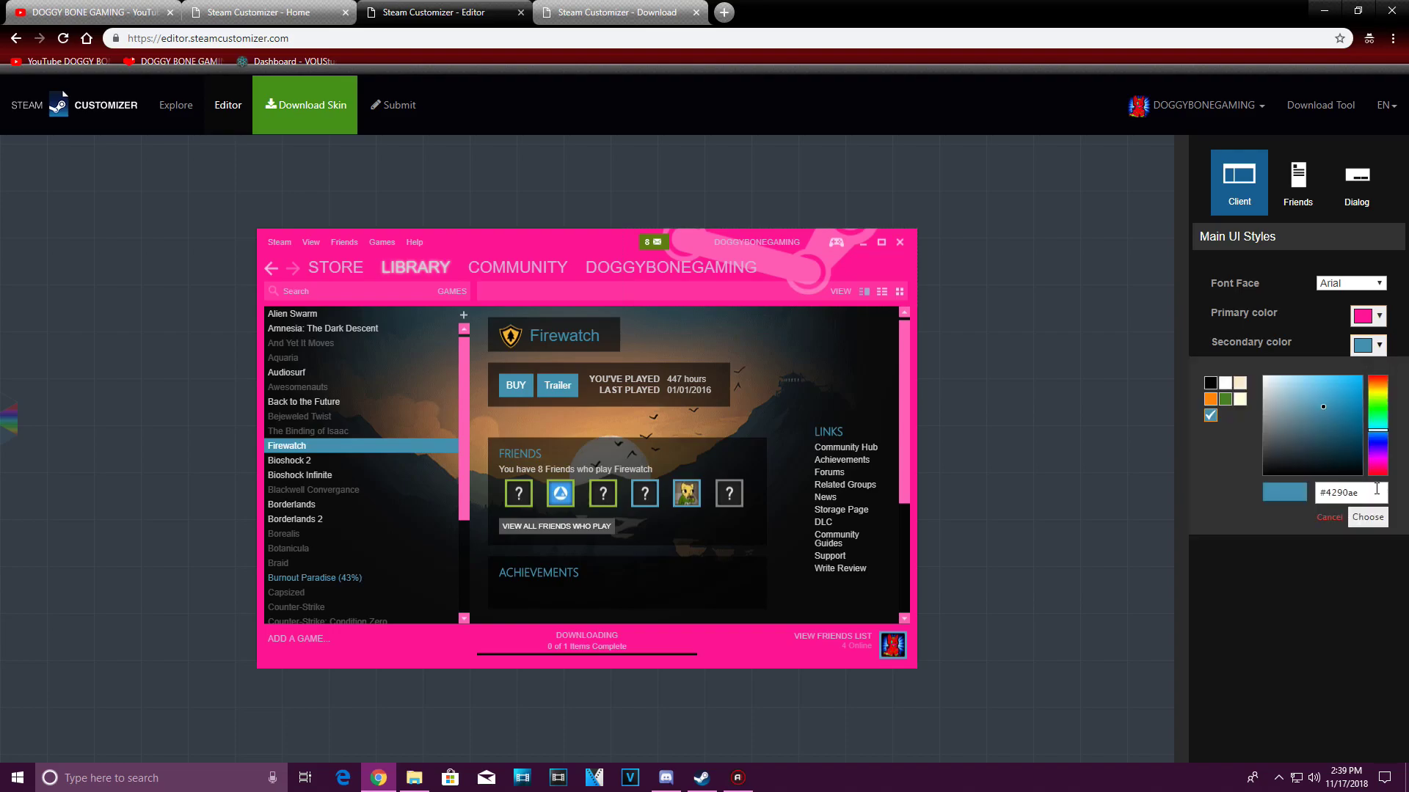
pyautogui.doubleClick(1377, 490)
pyautogui.press('BackSpace')
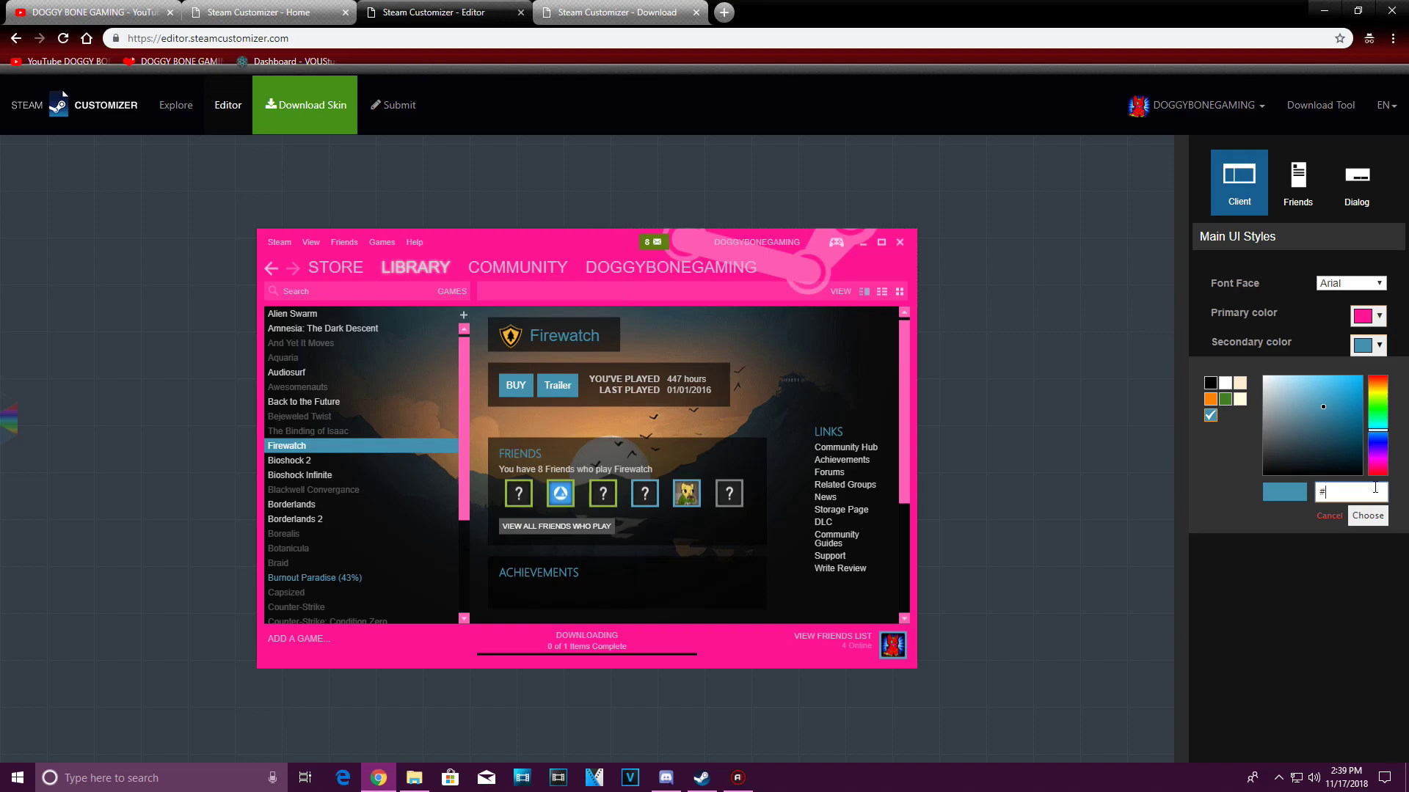
pyautogui.write('8')
pyautogui.write('8')
pyautogui.write('0000')
pyautogui.click(1367, 514)
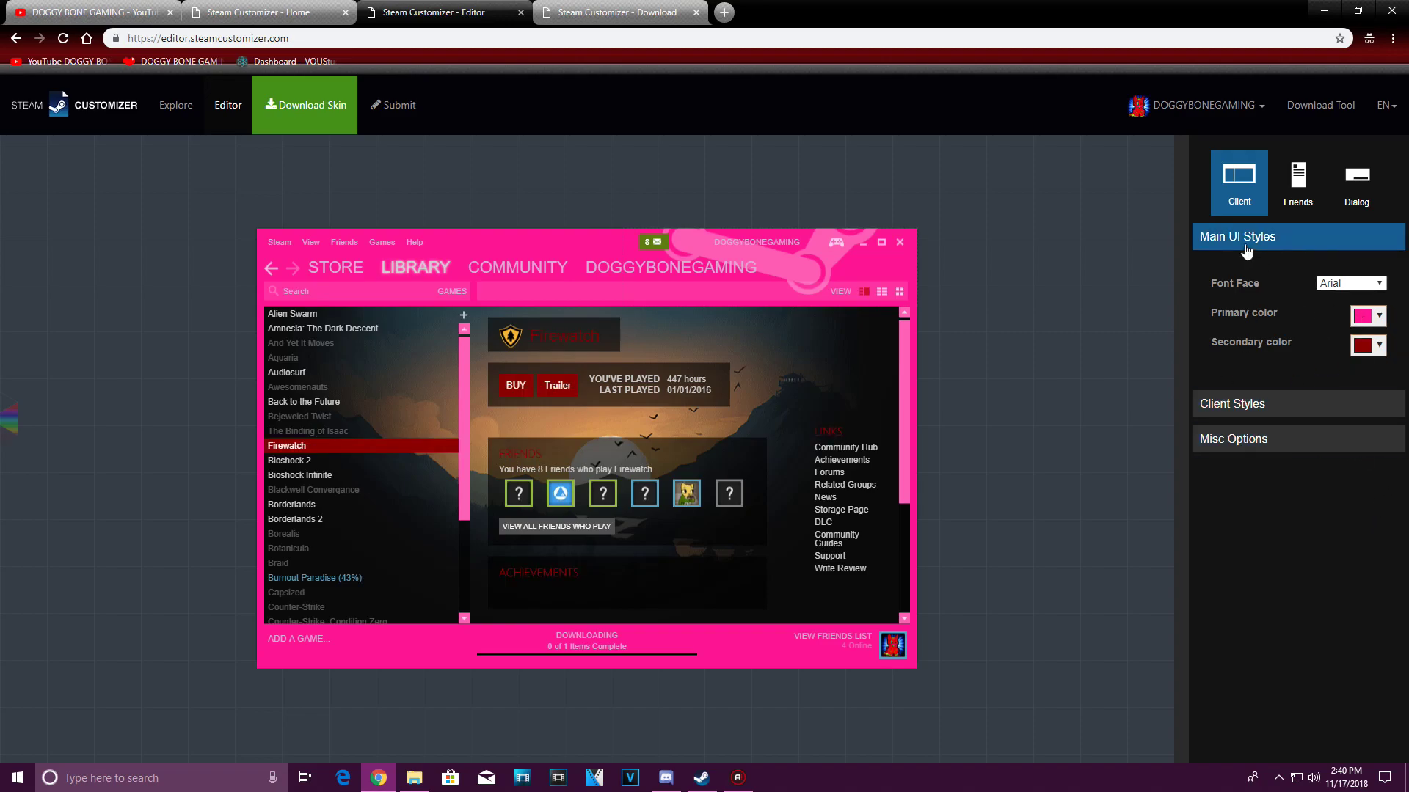
# Step: Copy the secondary color's hex value #8b0000 from the main UI styles
pyautogui.click(1375, 352)
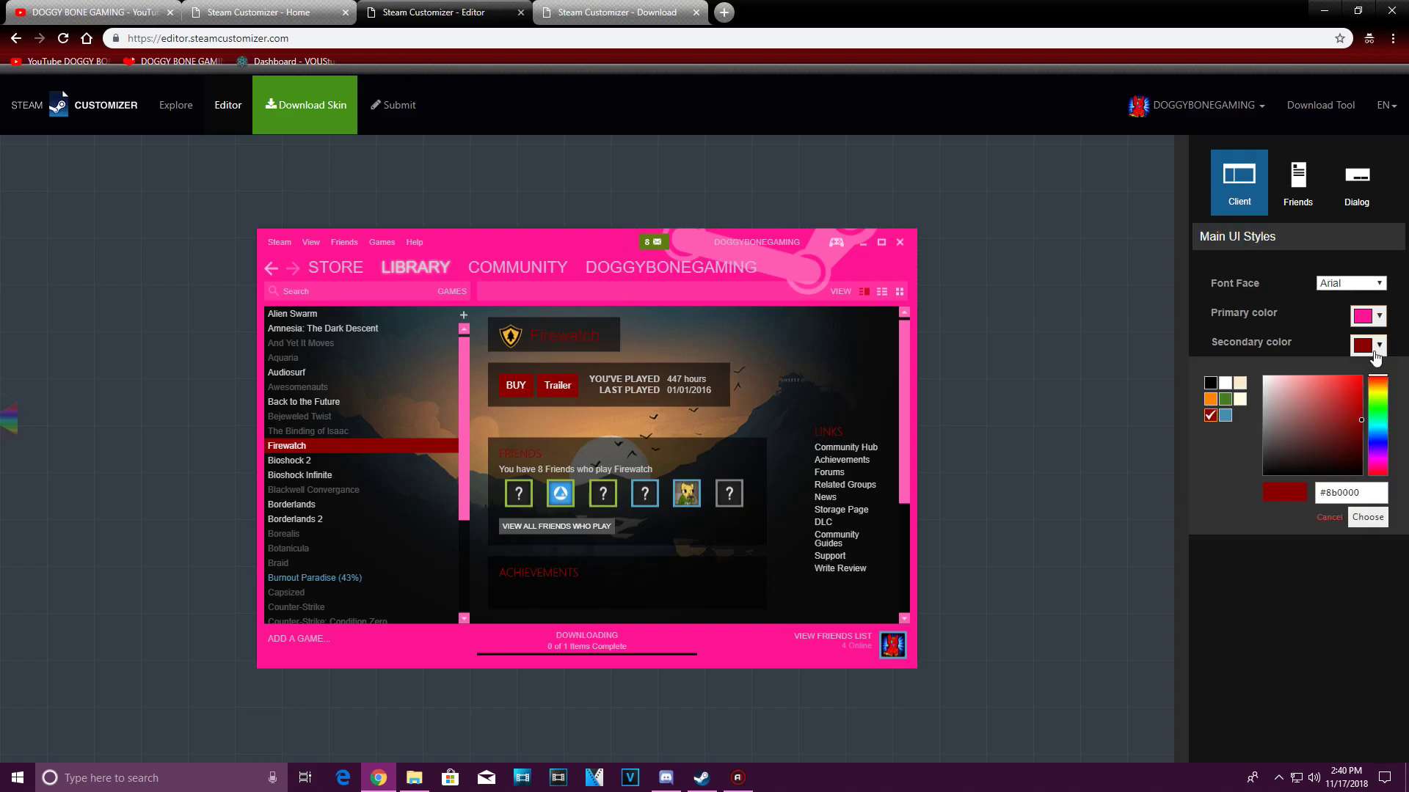
pyautogui.tripleClick(1375, 492)
pyautogui.hotkey('ctrl', 'c')
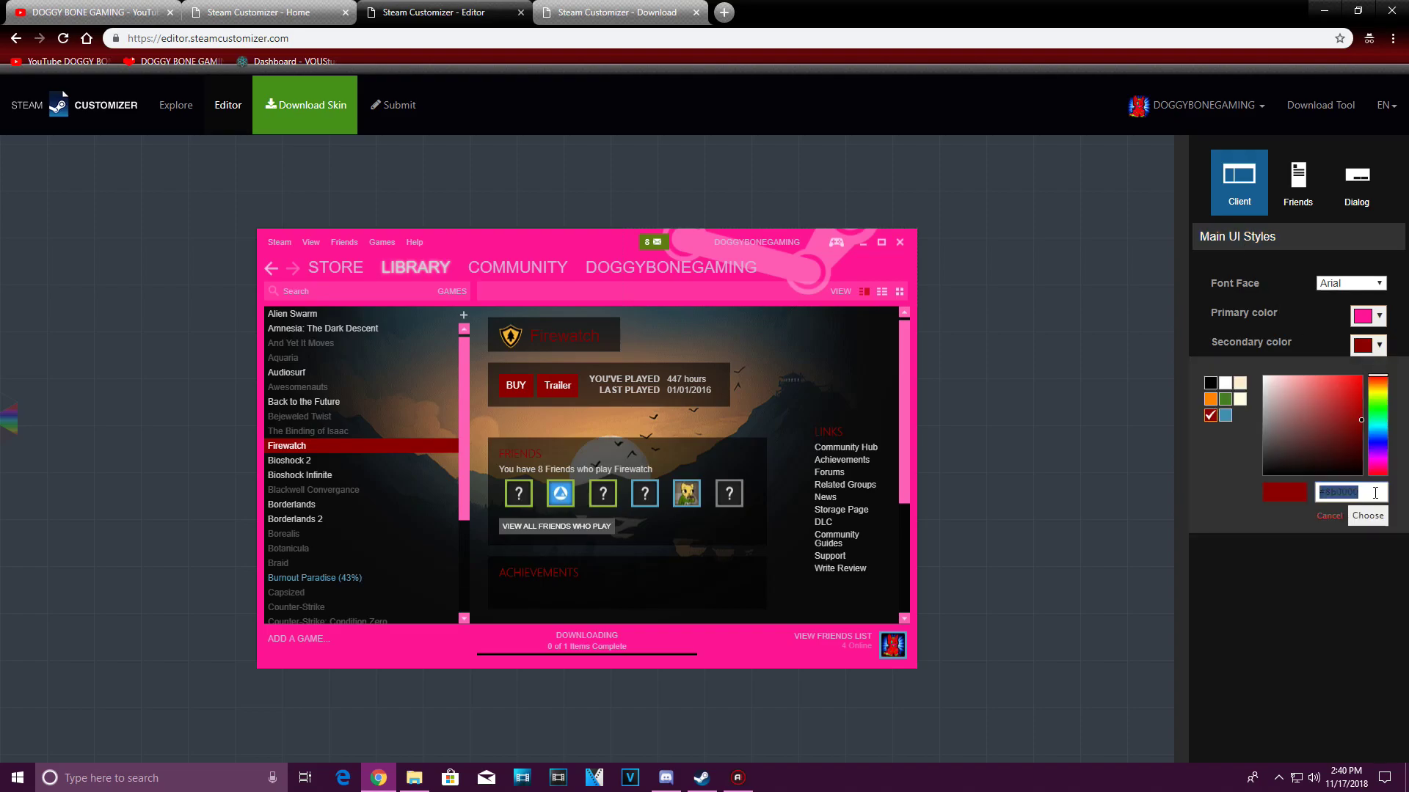
pyautogui.click(1369, 520)
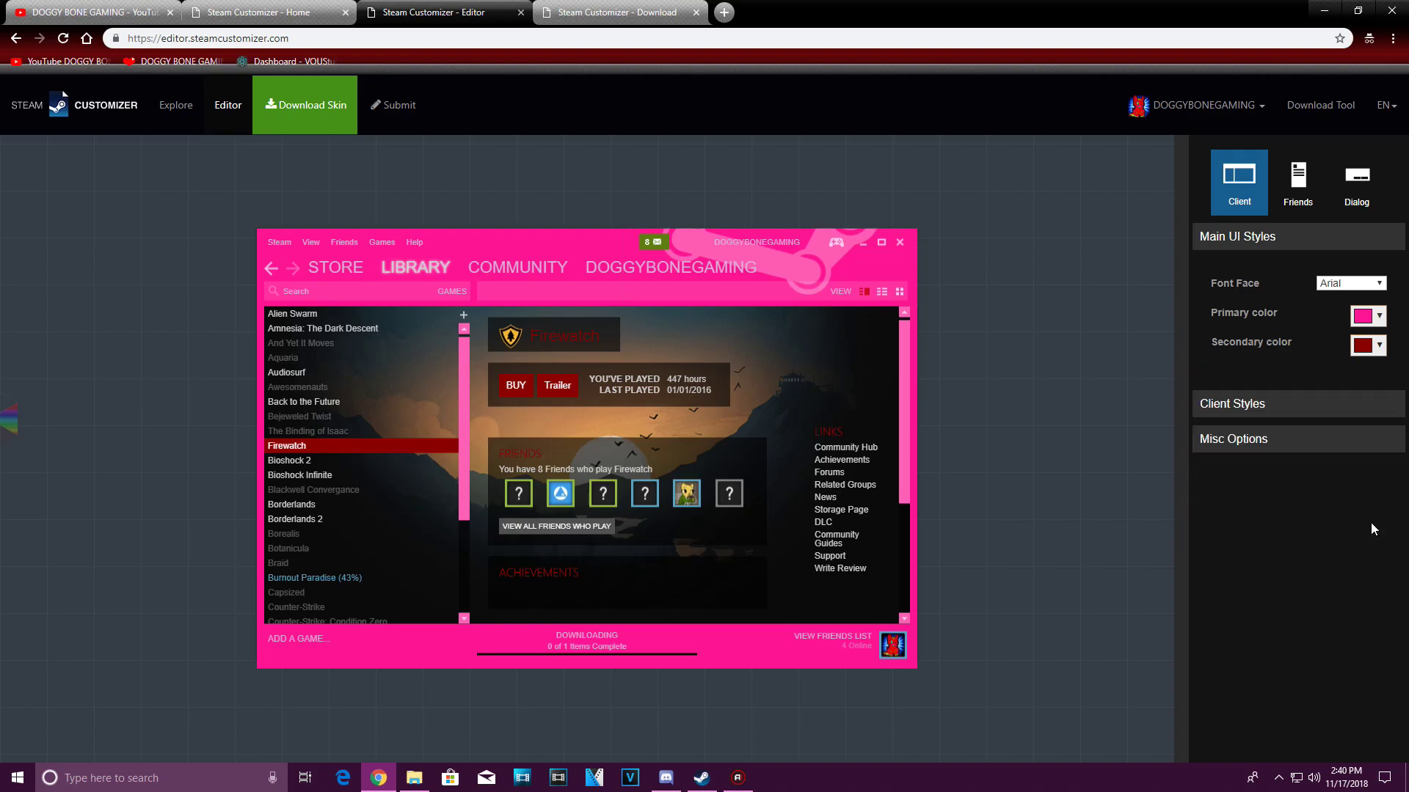
# Step: Open the Client Styles settings and bring up the Client Bottom color for editing
pyautogui.click(1270, 254)
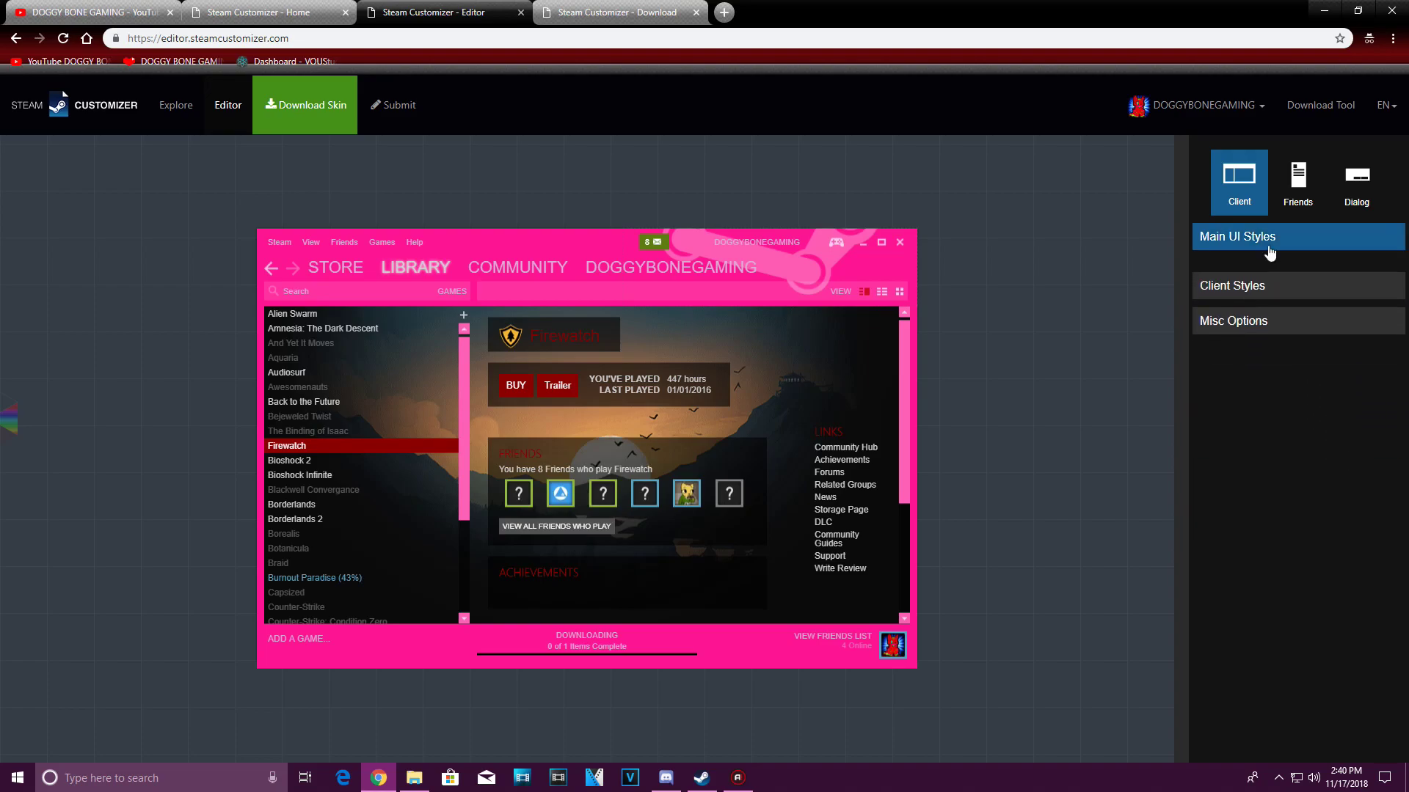
pyautogui.click(1270, 271)
pyautogui.moveTo(1406, 323); pyautogui.dragTo(1404, 374)
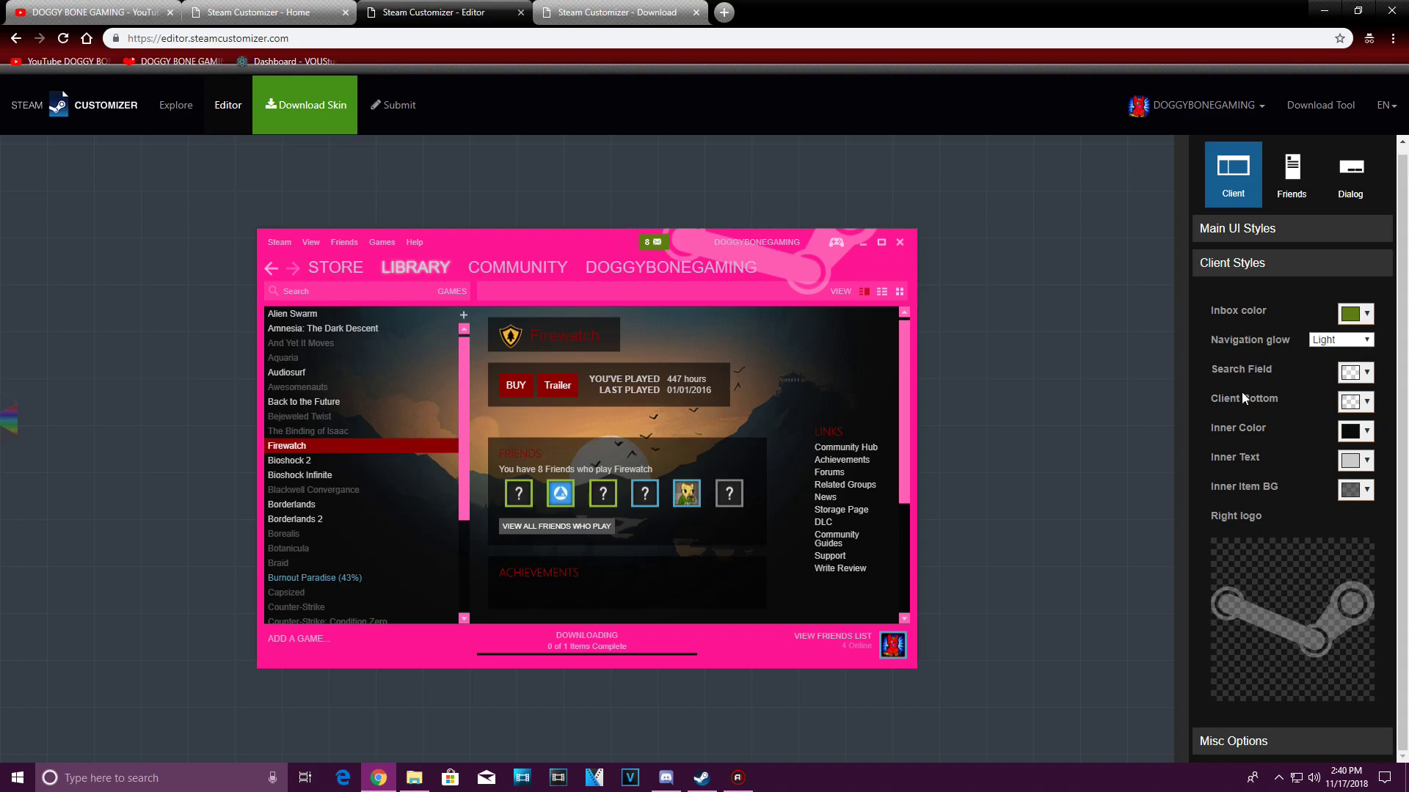
pyautogui.click(1355, 402)
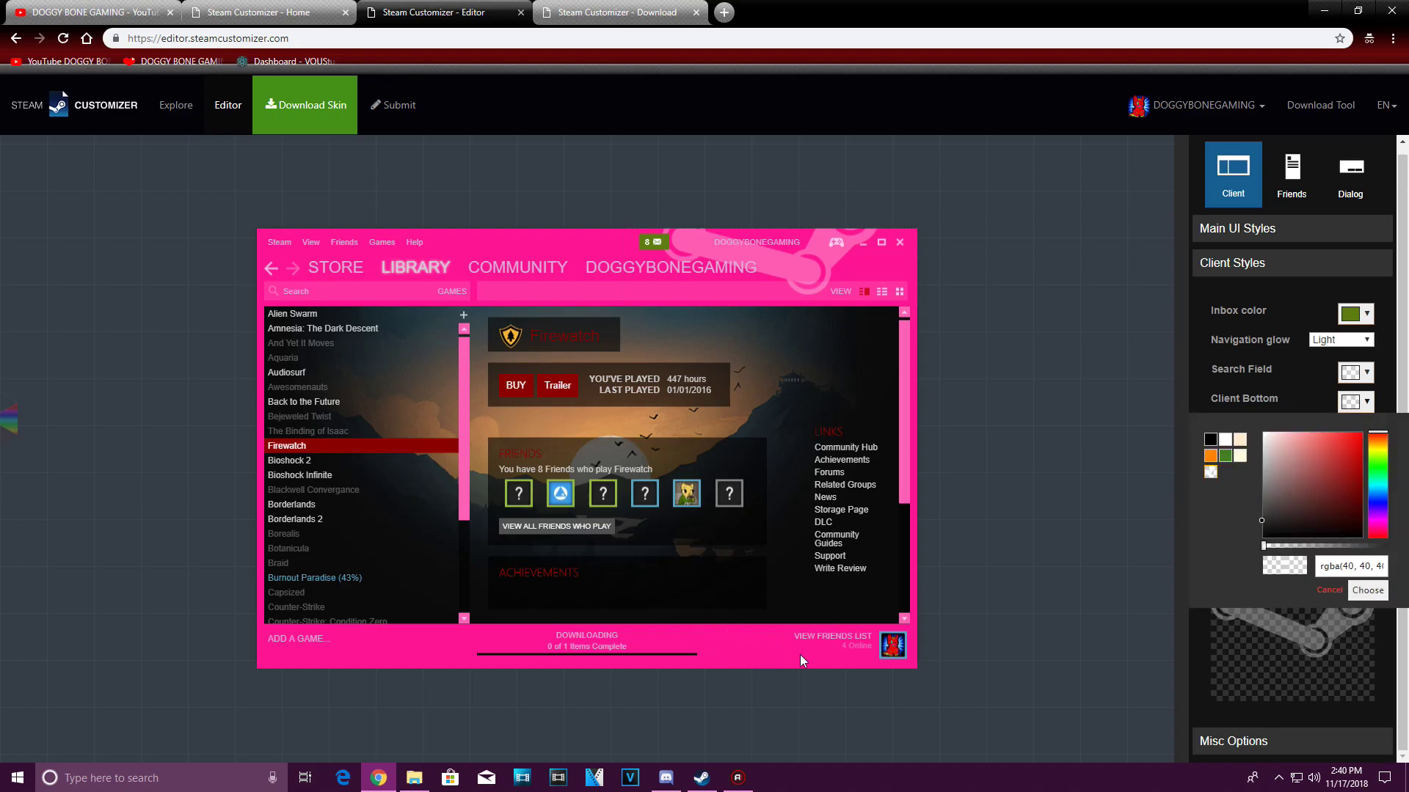
# Step: Try a yellow-green shade with very low opacity for the Client Bottom color
pyautogui.click(1348, 450)
pyautogui.click(1379, 458)
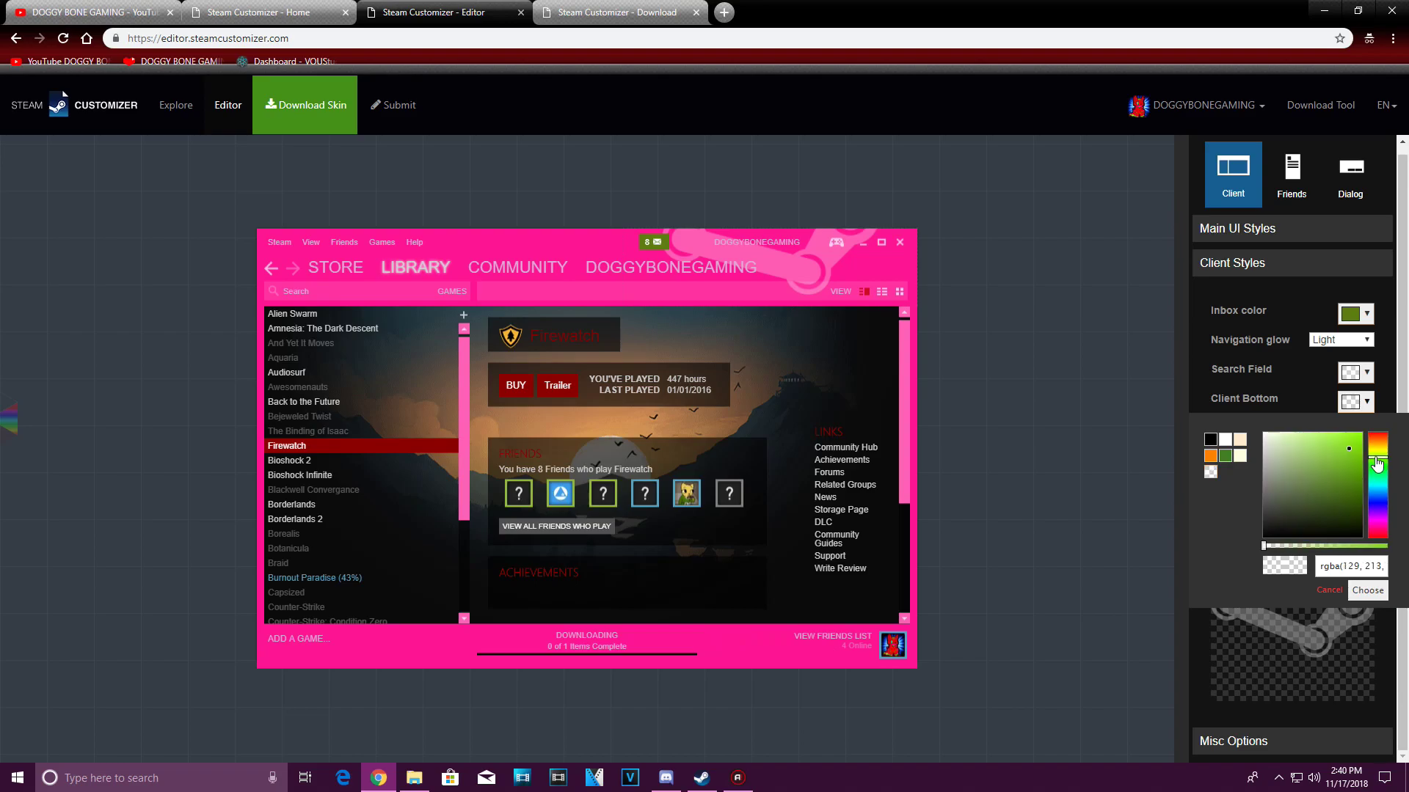
pyautogui.moveTo(1375, 455)
pyautogui.mouseDown()
pyautogui.moveTo(1378, 483)
pyautogui.moveTo(1384, 463)
pyautogui.mouseUp()
pyautogui.moveTo(1264, 545)
pyautogui.mouseDown()
pyautogui.moveTo(1405, 556)
pyautogui.moveTo(1266, 560)
pyautogui.mouseUp()
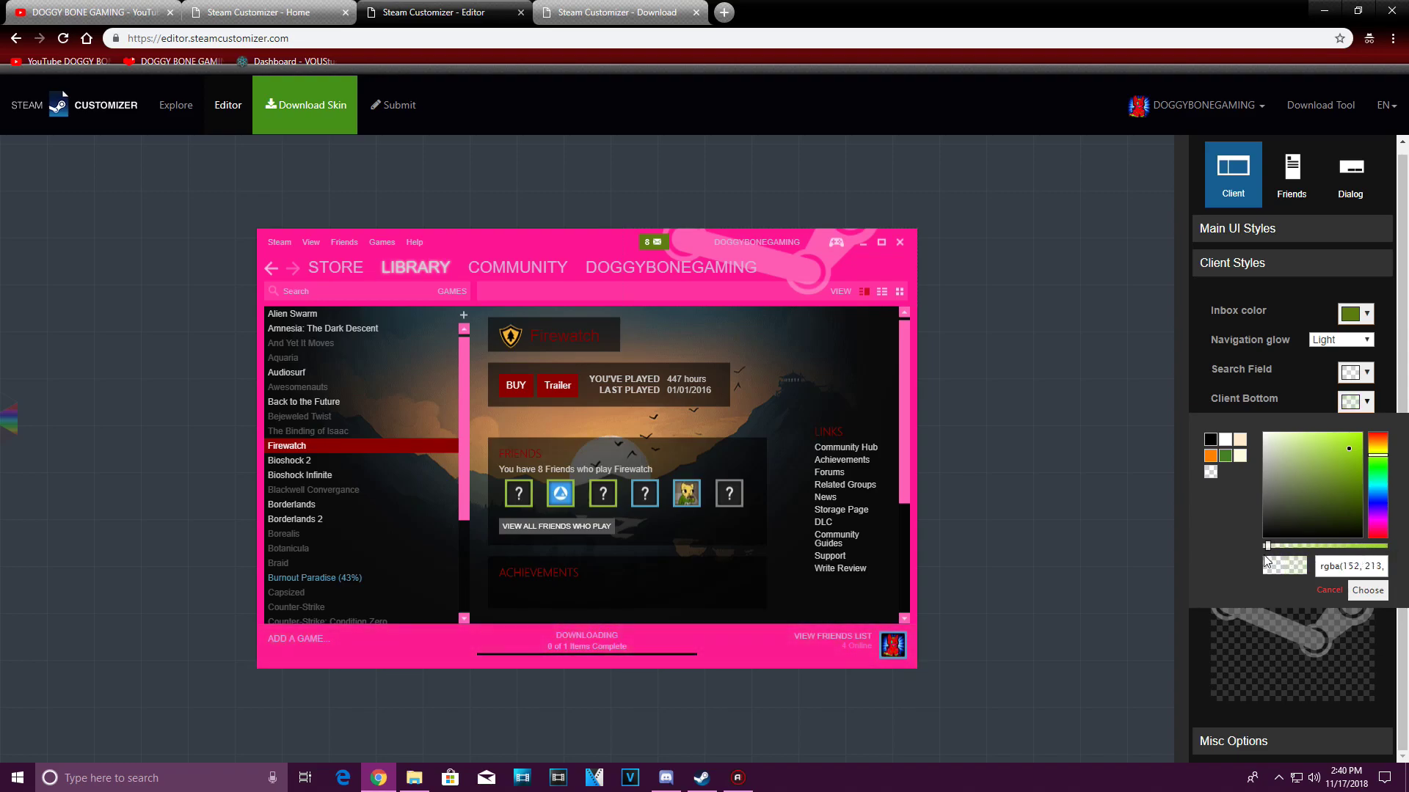
# Step: Set the Client Bottom color to the copied #8b0000 at about half opacity and apply it
pyautogui.tripleClick(1381, 566)
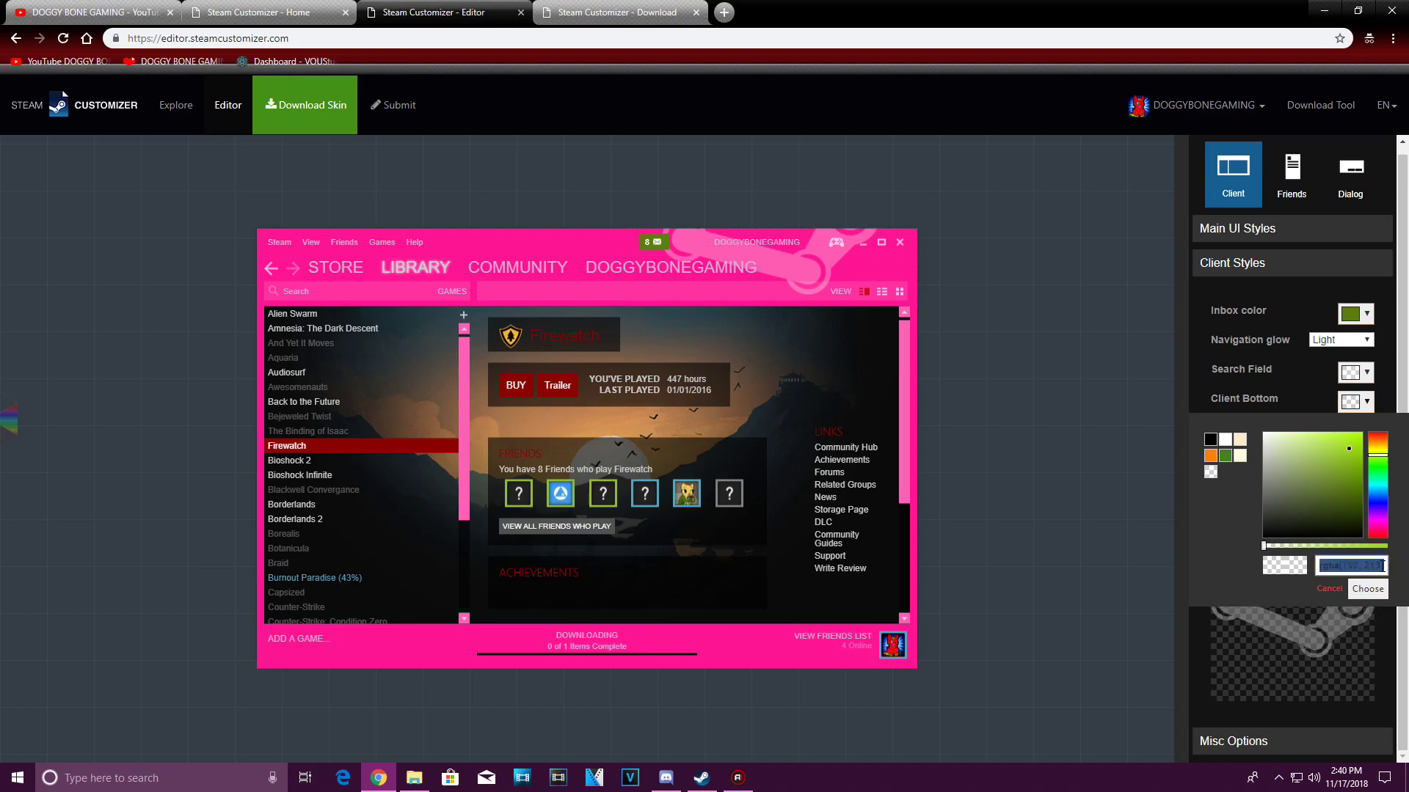
pyautogui.press('BackSpace')
pyautogui.hotkey('ctrl', 'v')
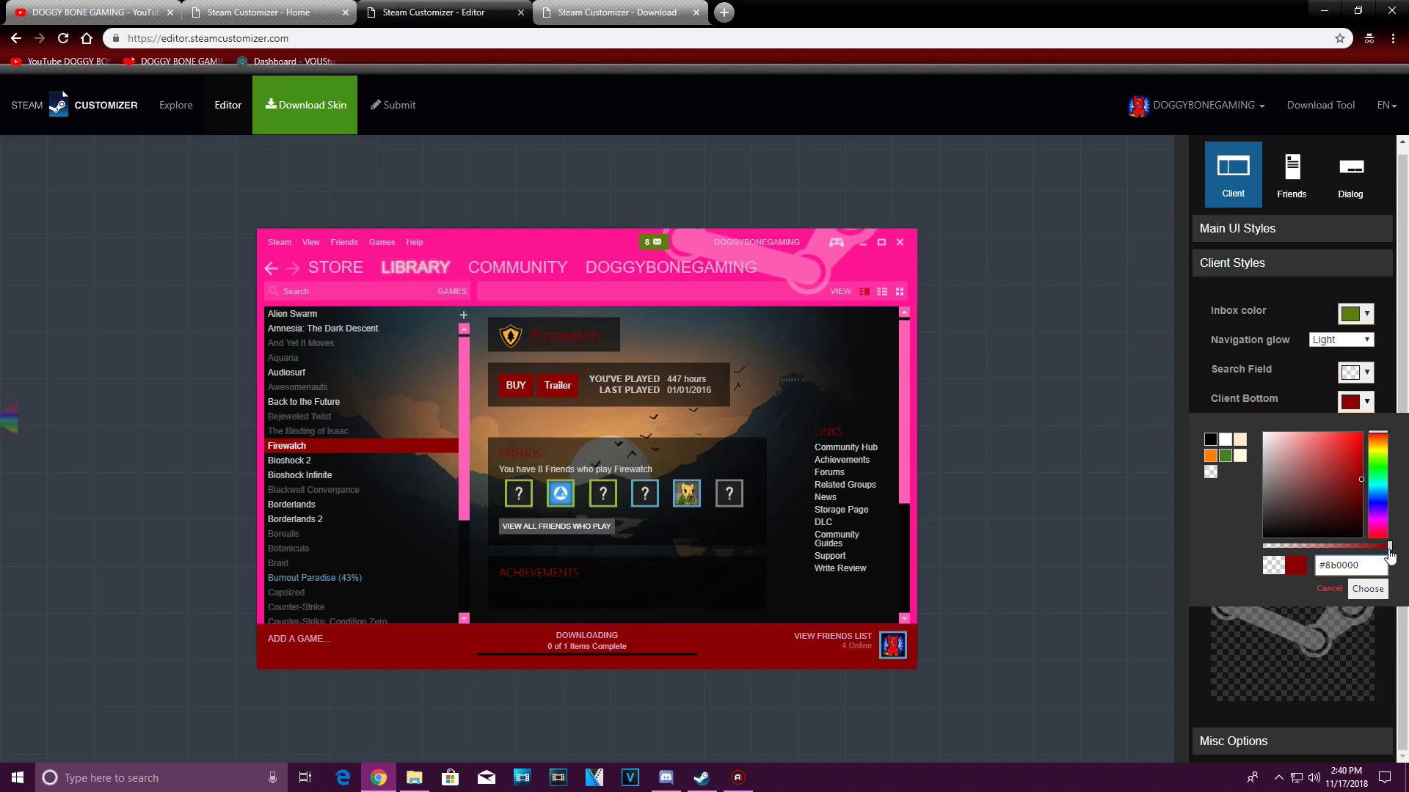
pyautogui.moveTo(1392, 555); pyautogui.dragTo(1329, 557)
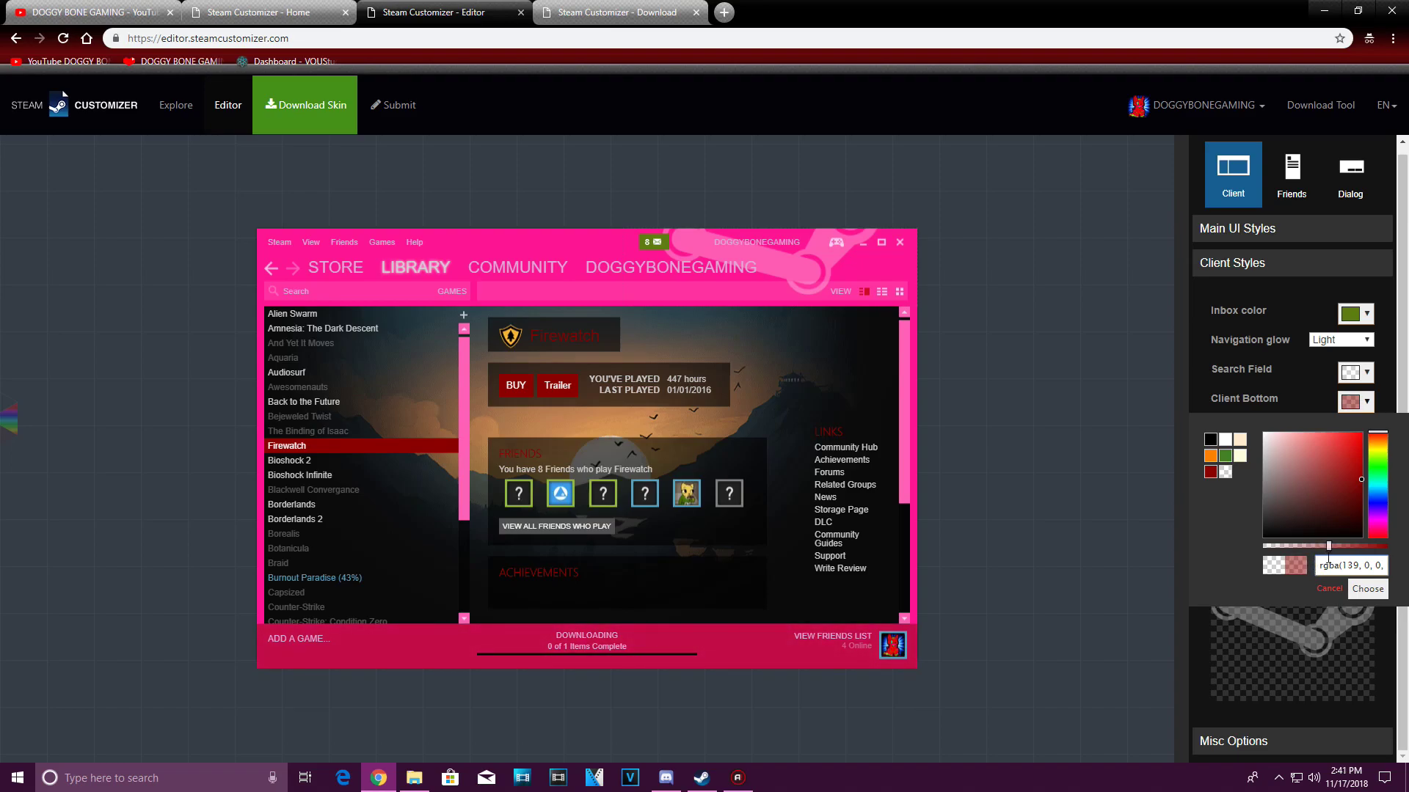
pyautogui.moveTo(1329, 559); pyautogui.dragTo(1330, 559)
pyautogui.click(1369, 589)
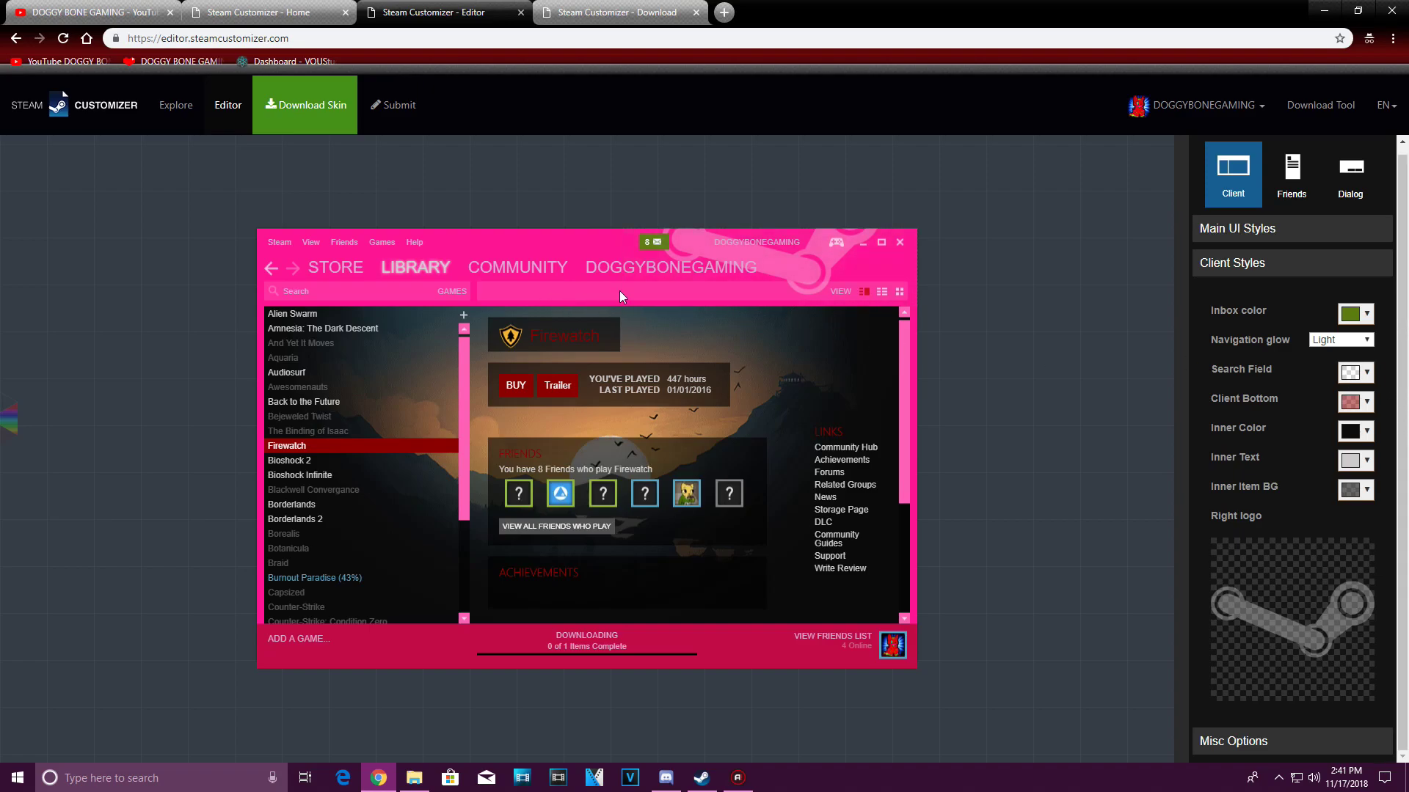
# Step: Try a semi-transparent green for the Search Field color and cancel the change
pyautogui.click(1367, 376)
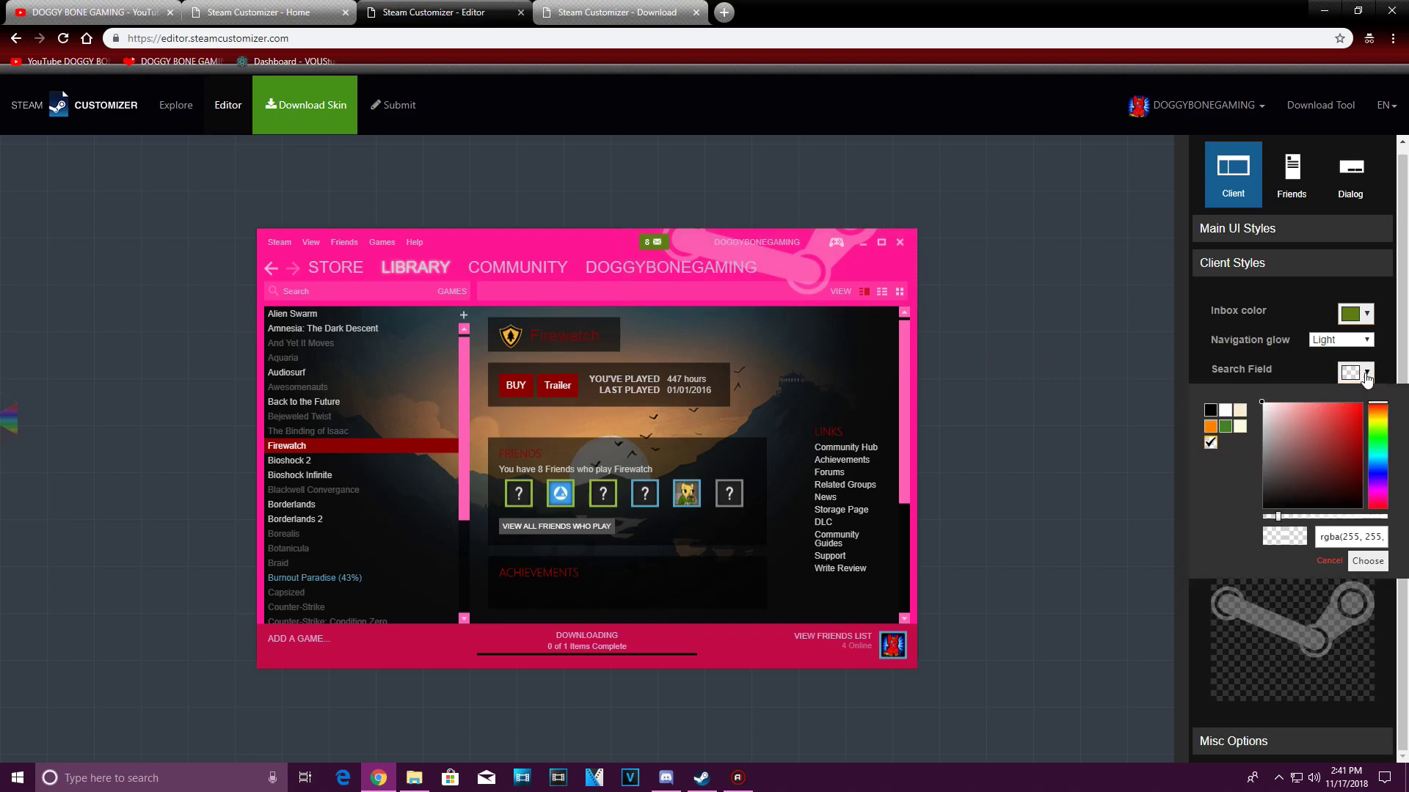
pyautogui.click(1380, 433)
pyautogui.moveTo(1278, 517); pyautogui.dragTo(1353, 517)
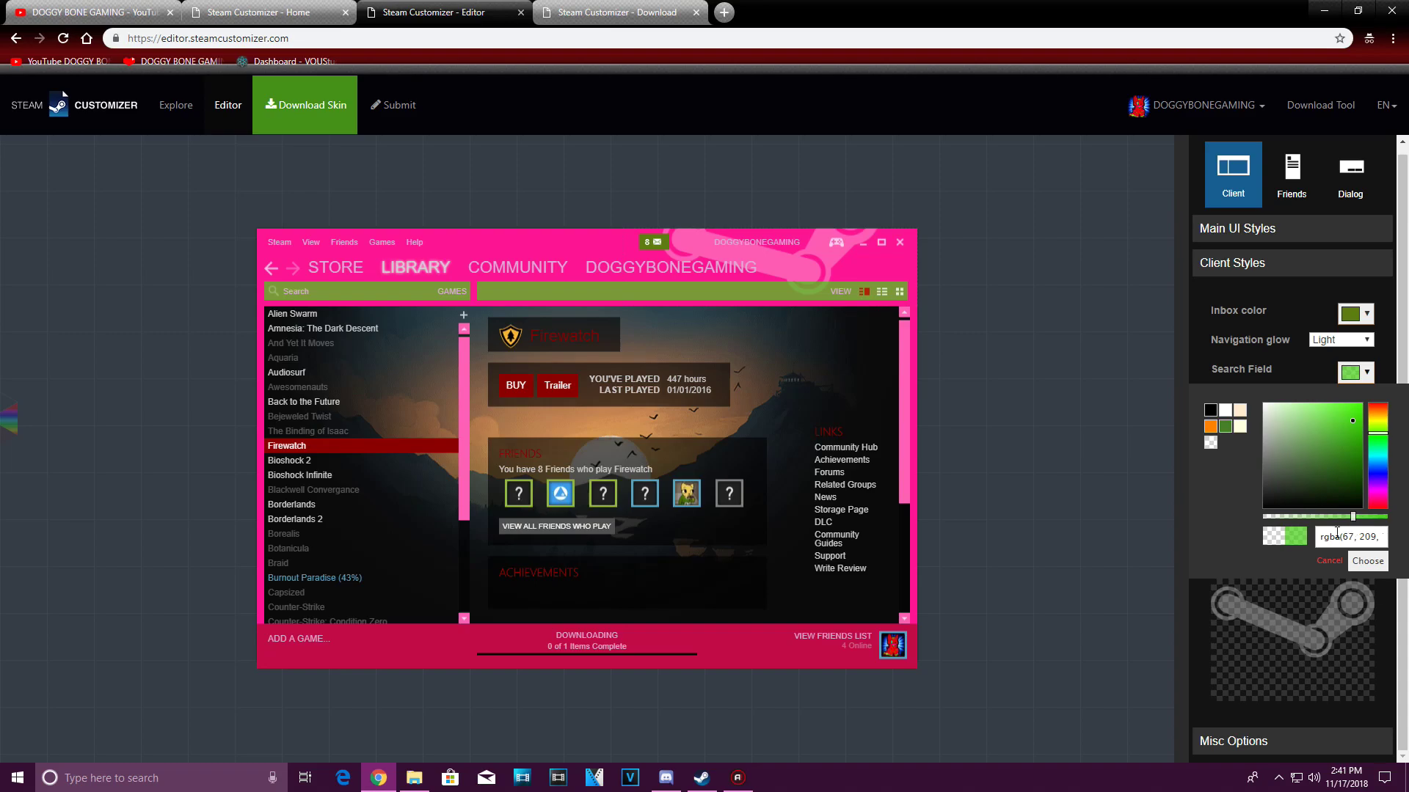
pyautogui.click(1329, 561)
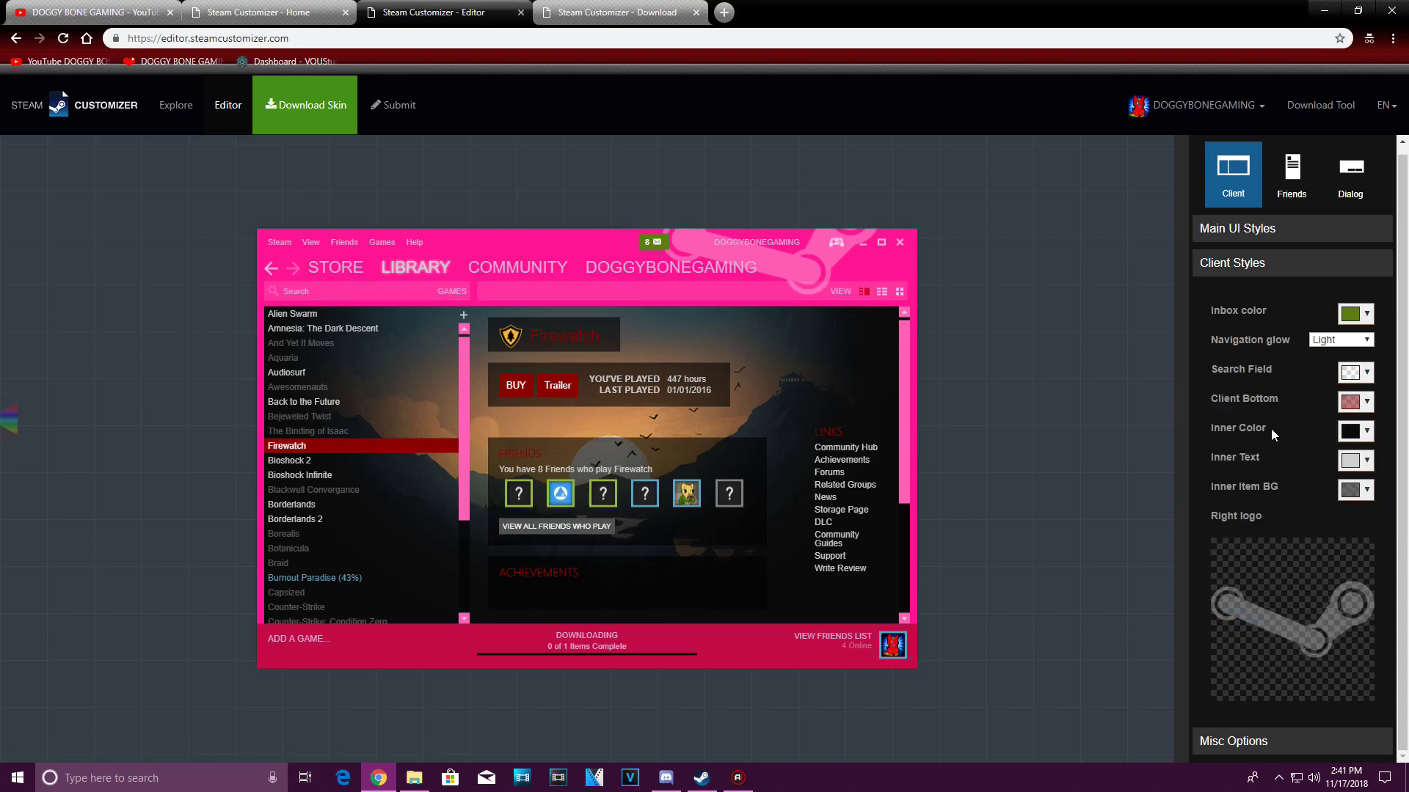
# Step: Try red #dc1818 for the Inner Color and a translucent red for the Inner Item BG, cancelling both
pyautogui.click(1353, 432)
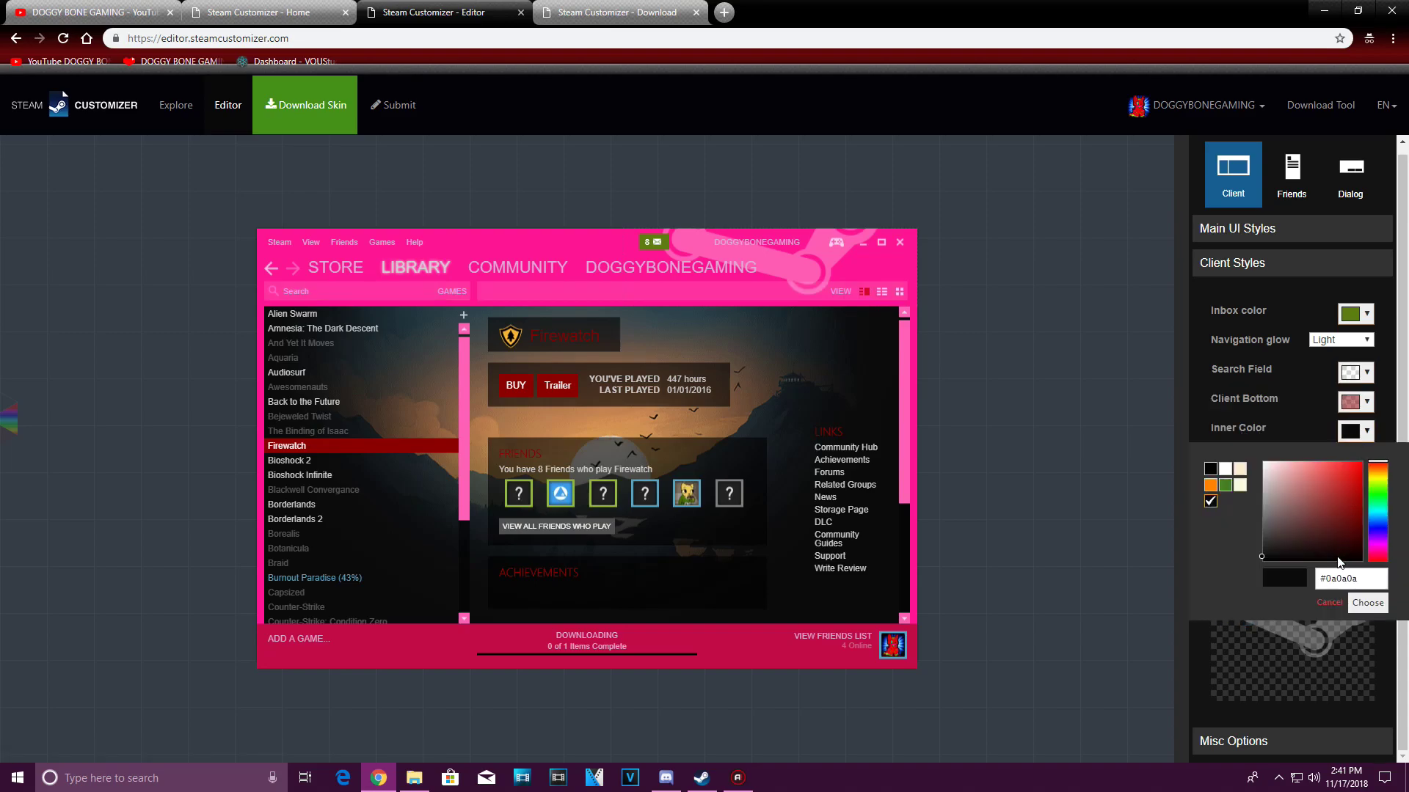
pyautogui.click(1349, 473)
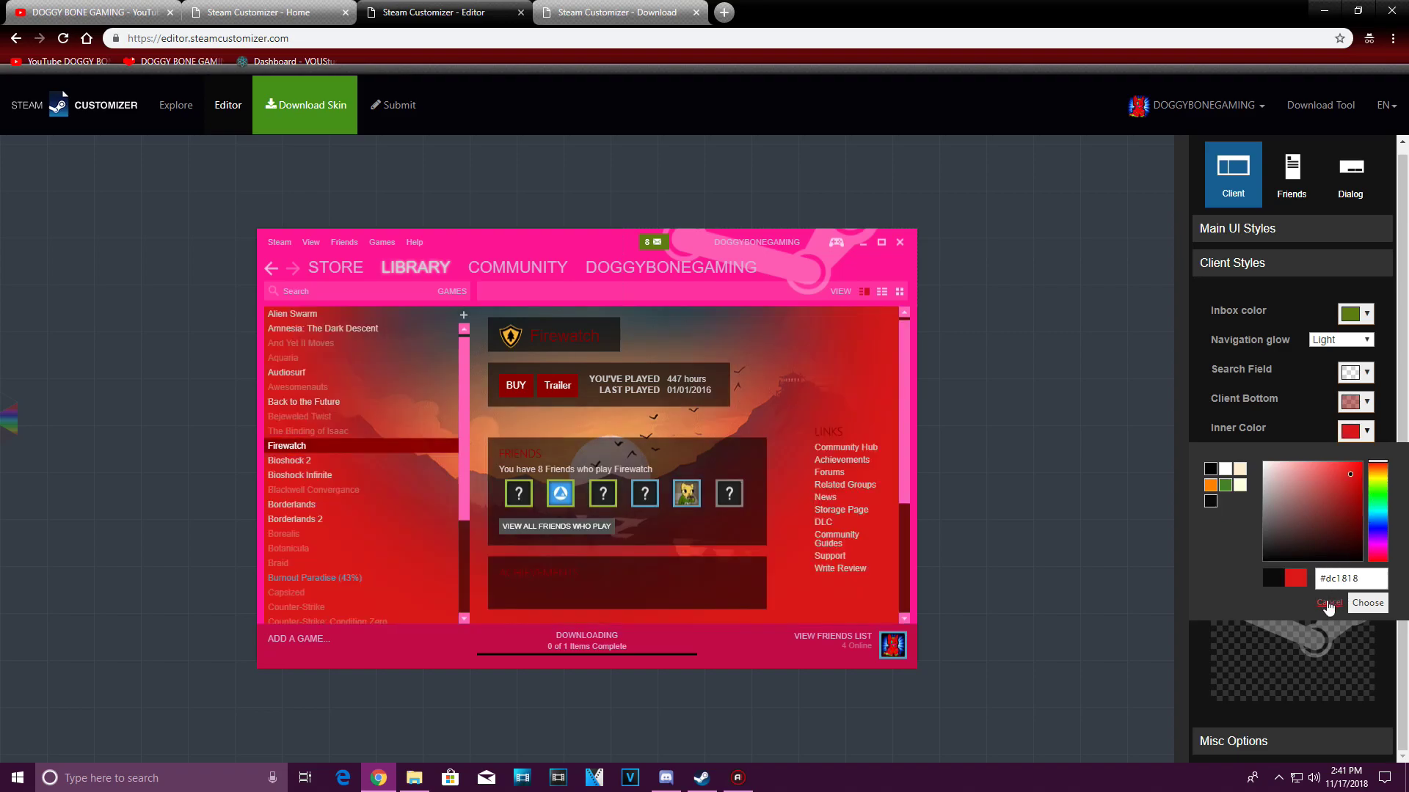
pyautogui.click(1328, 604)
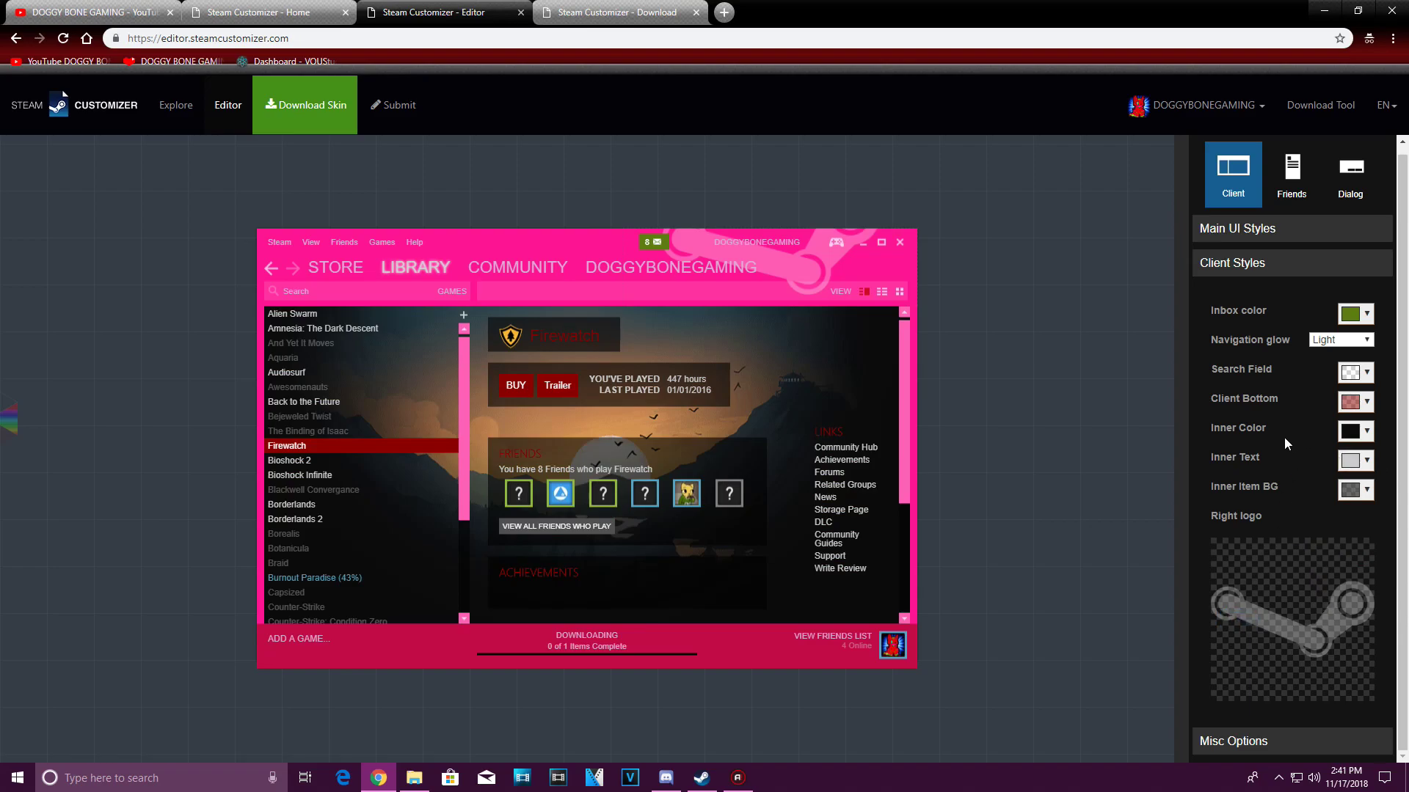
pyautogui.click(1356, 489)
pyautogui.click(1352, 539)
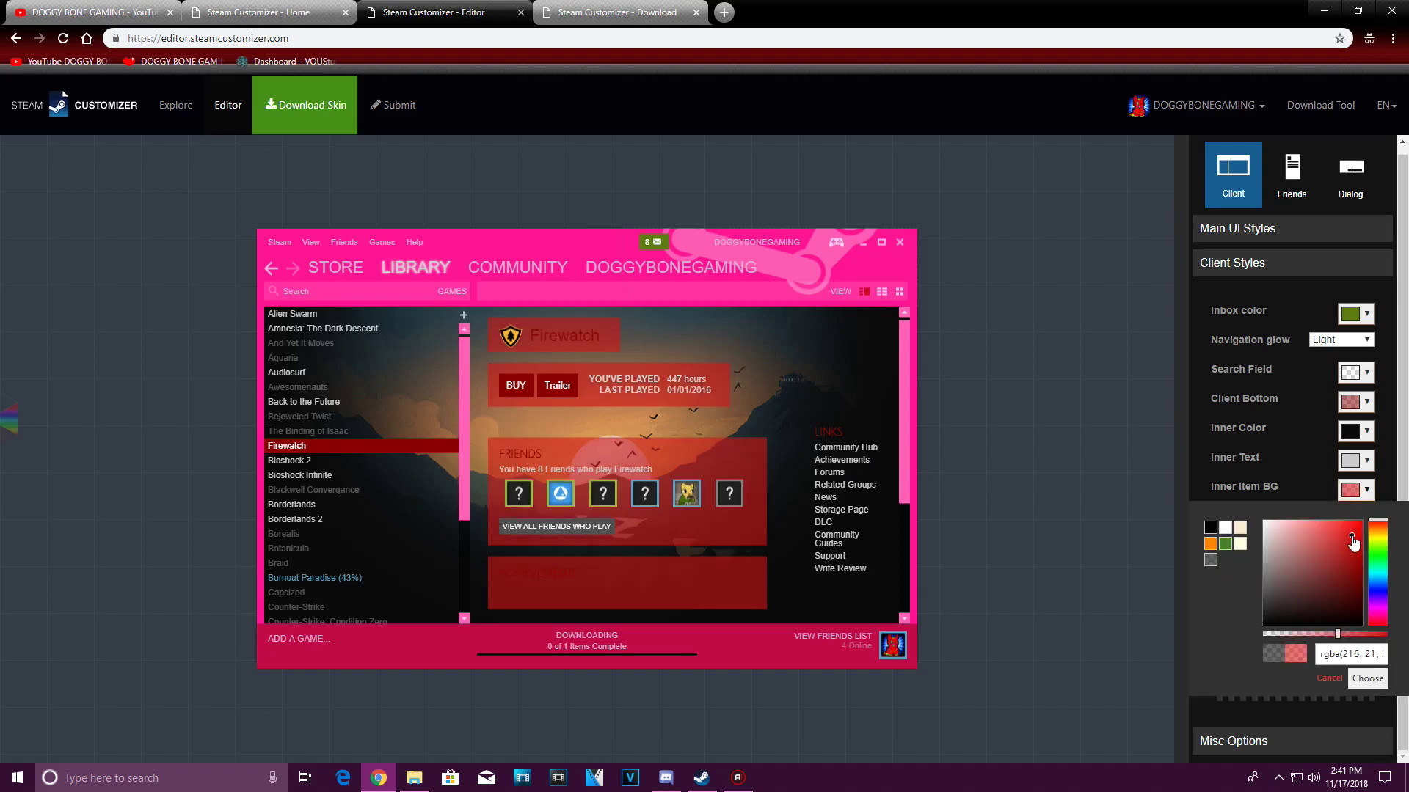
pyautogui.click(1329, 676)
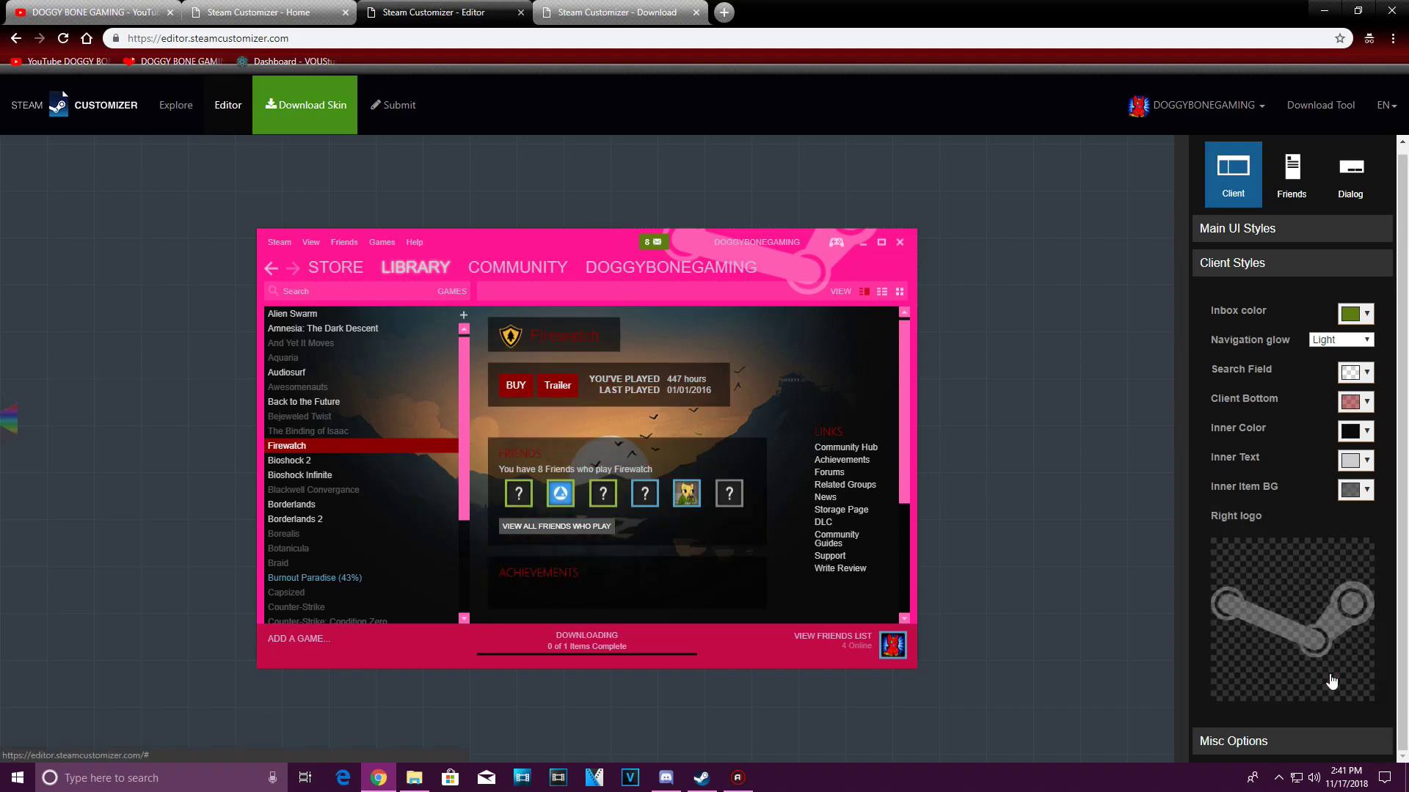
# Step: Set the Inner Text color to bright green #00FF00 and apply it
pyautogui.click(1367, 461)
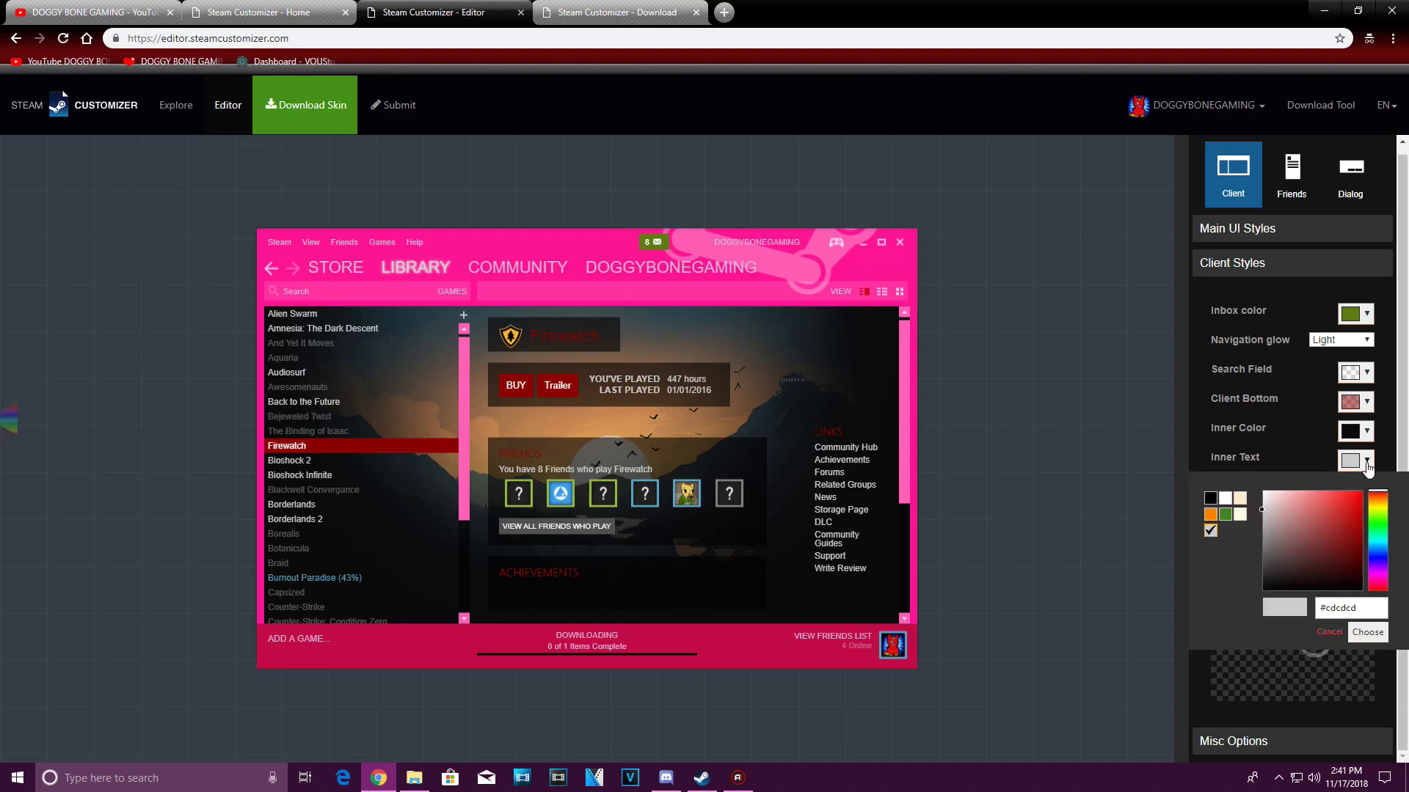
pyautogui.doubleClick(1370, 603)
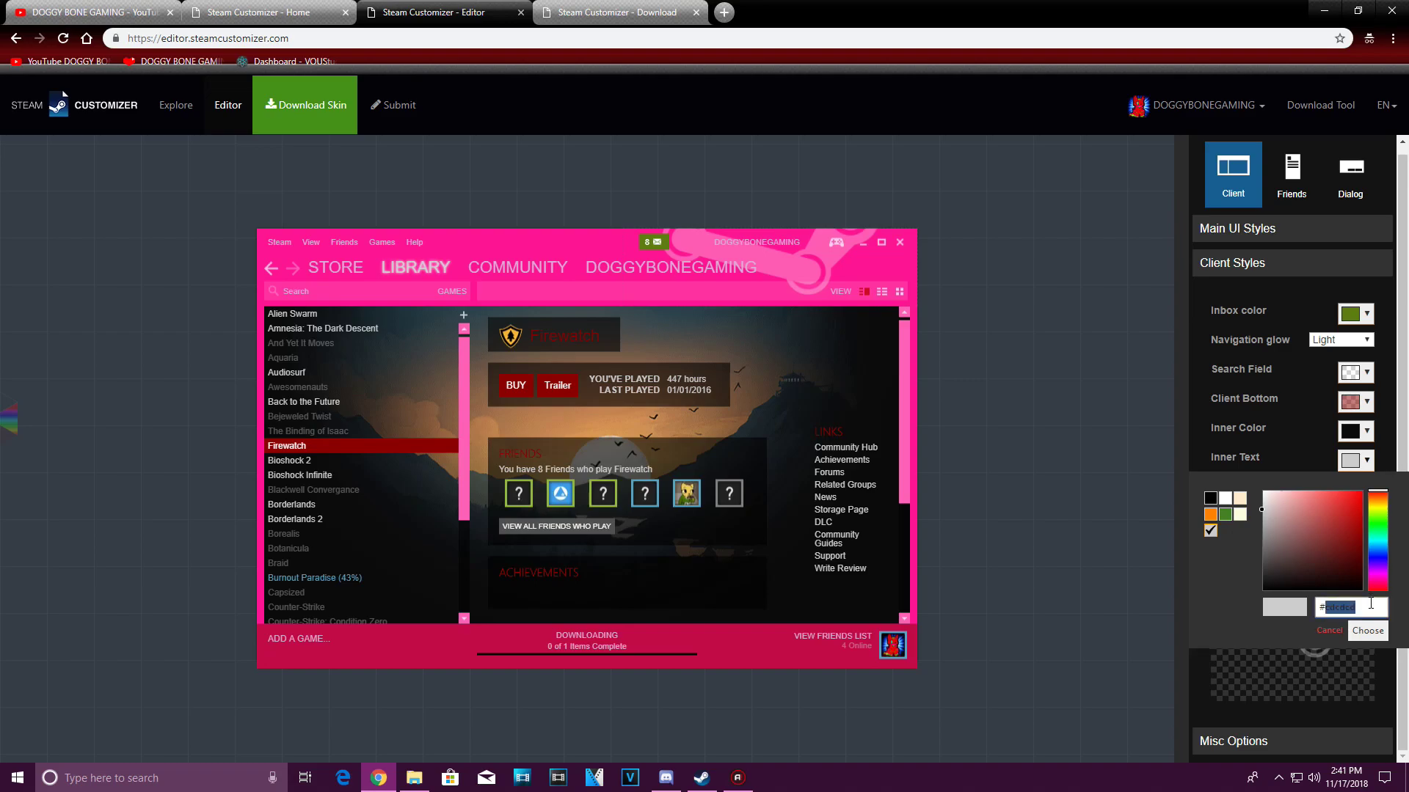
pyautogui.press('BackSpace')
pyautogui.write('00FF00')
pyautogui.click(1368, 630)
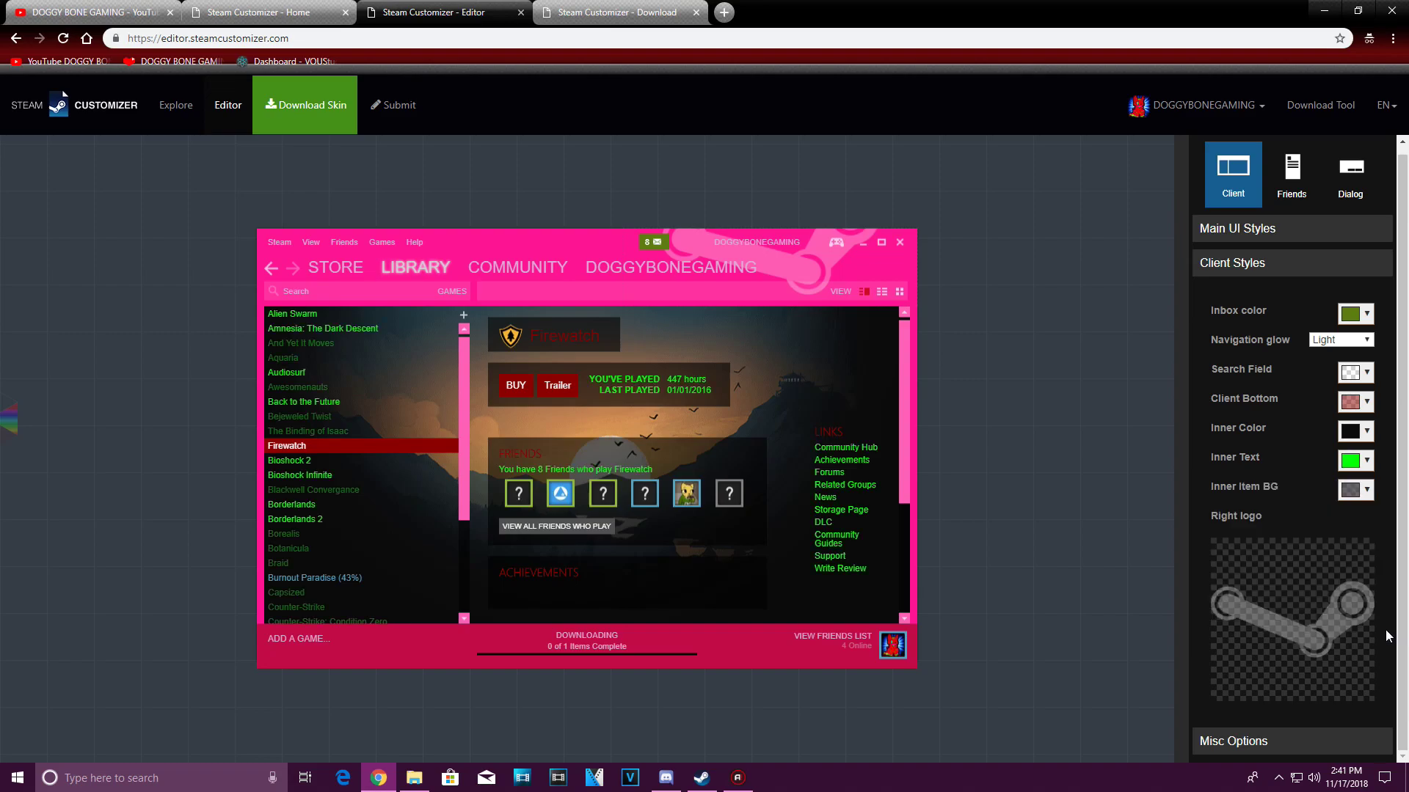
# Step: Copy the Inner Text hex value and set the Inbox color to the same #00ff00
pyautogui.click(1367, 460)
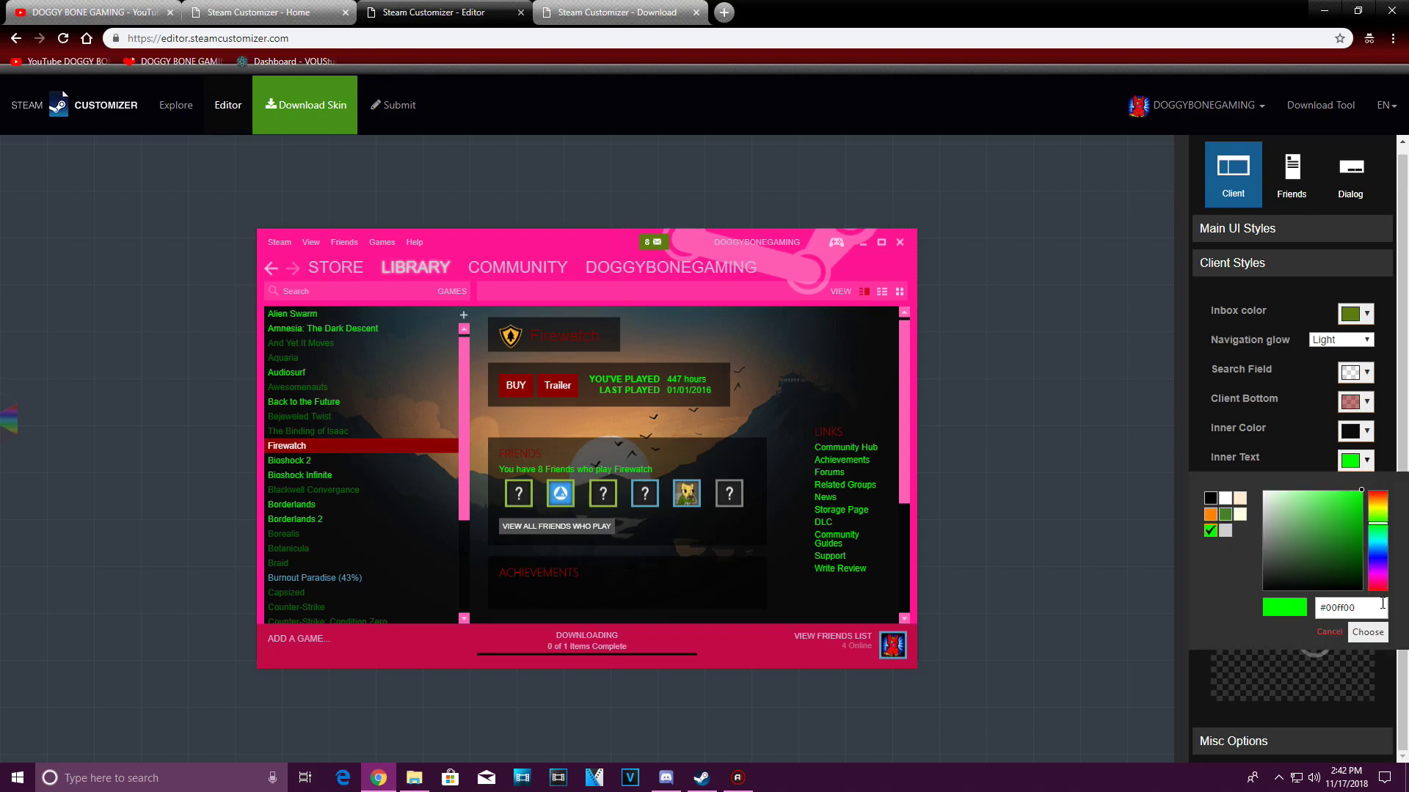
pyautogui.tripleClick(1383, 606)
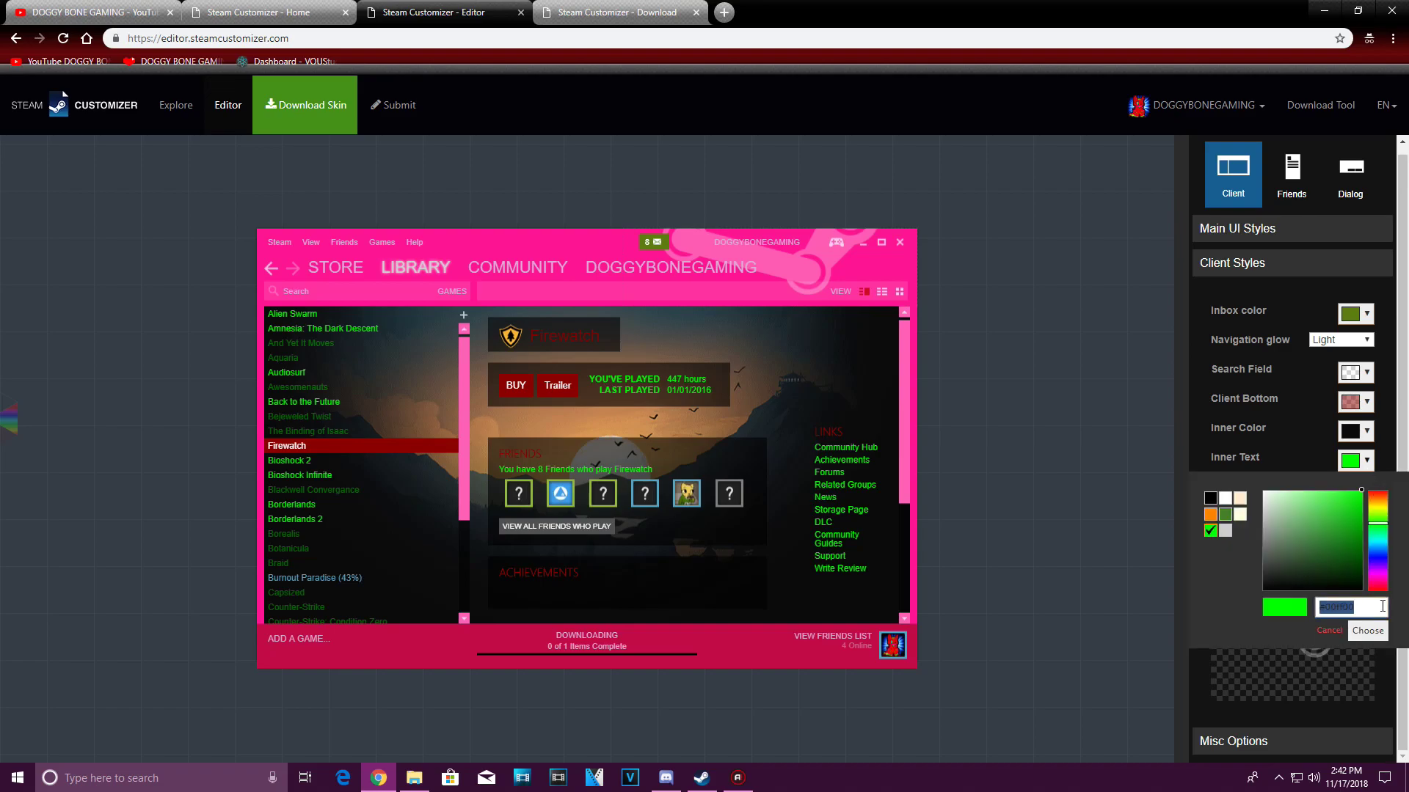
pyautogui.click(1367, 631)
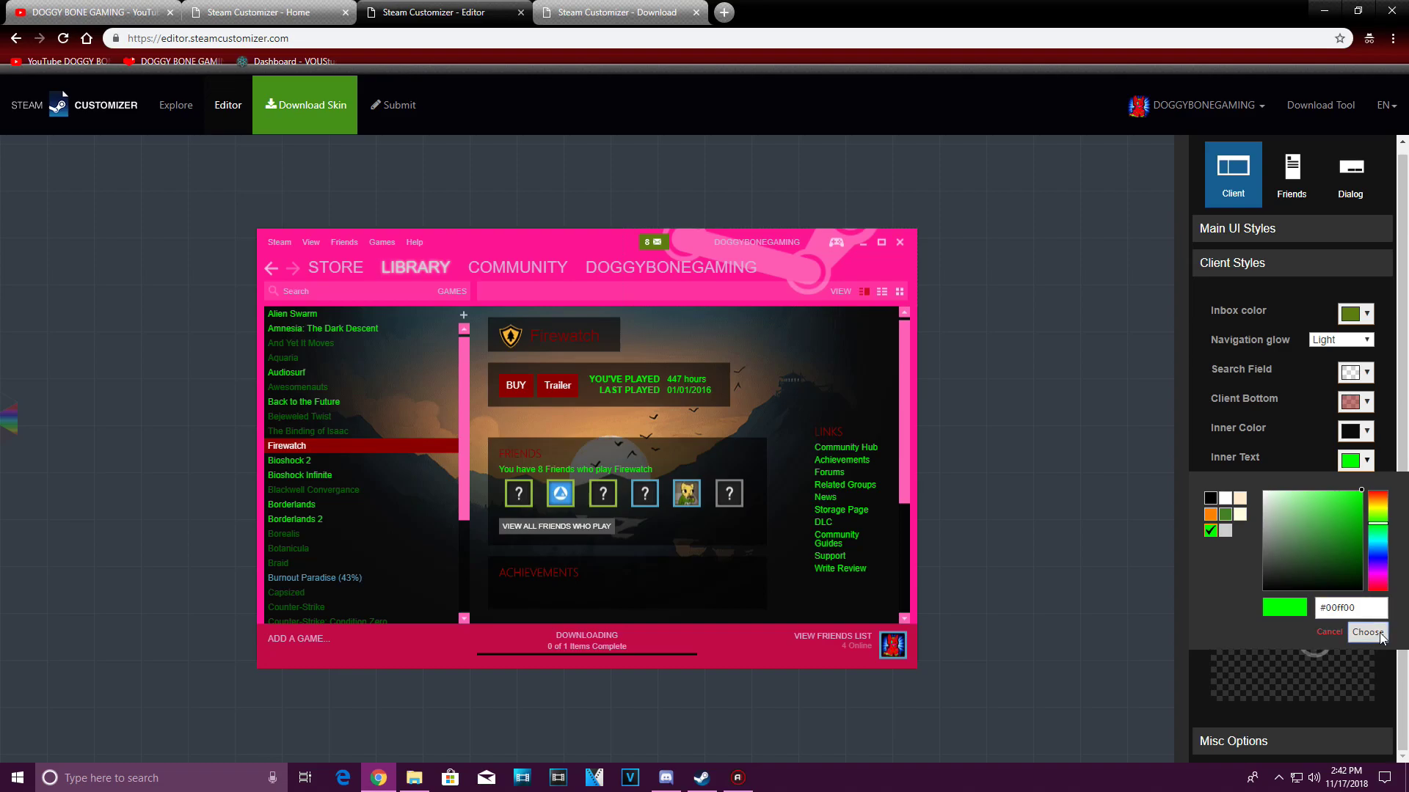
pyautogui.click(1369, 316)
pyautogui.tripleClick(1367, 456)
pyautogui.write('#00ff00')
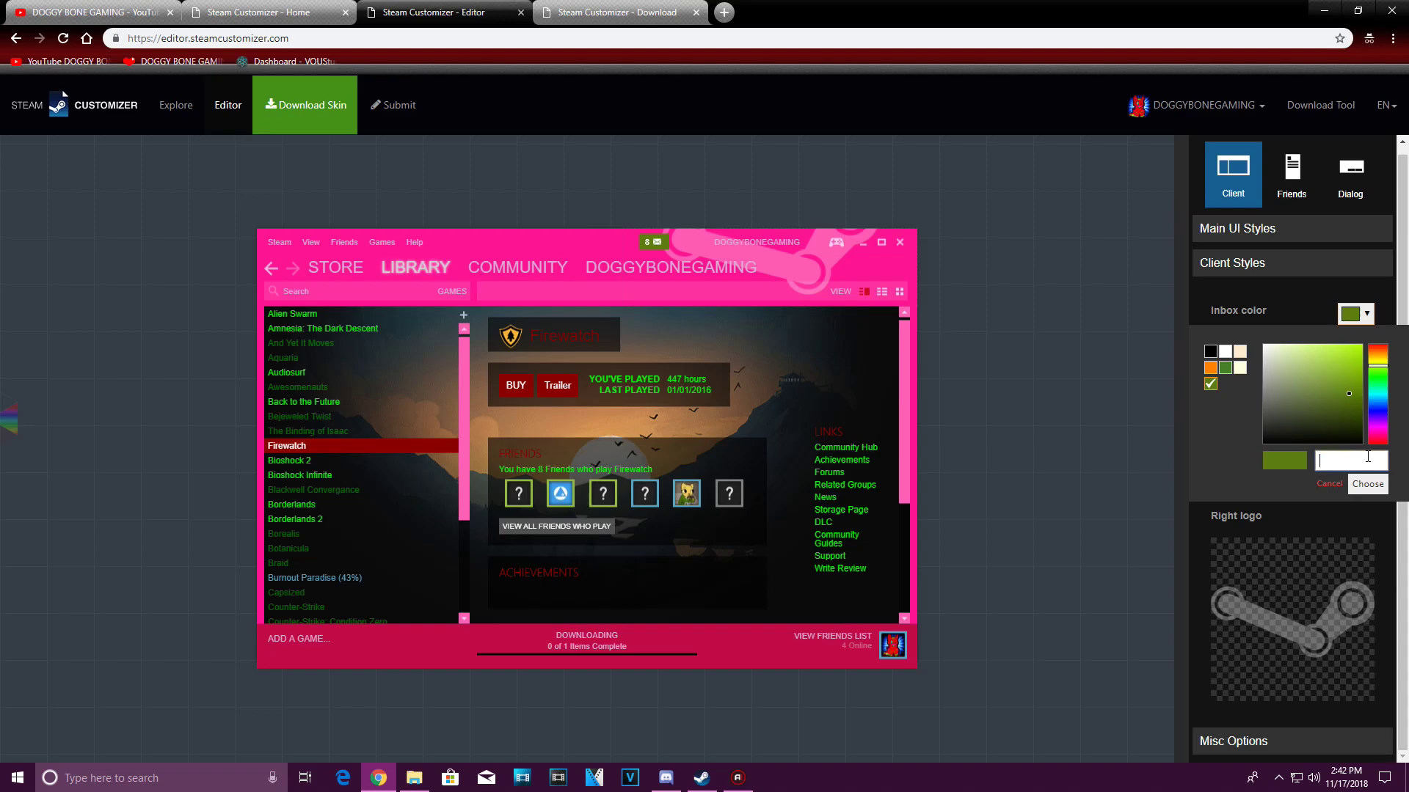
pyautogui.click(1367, 483)
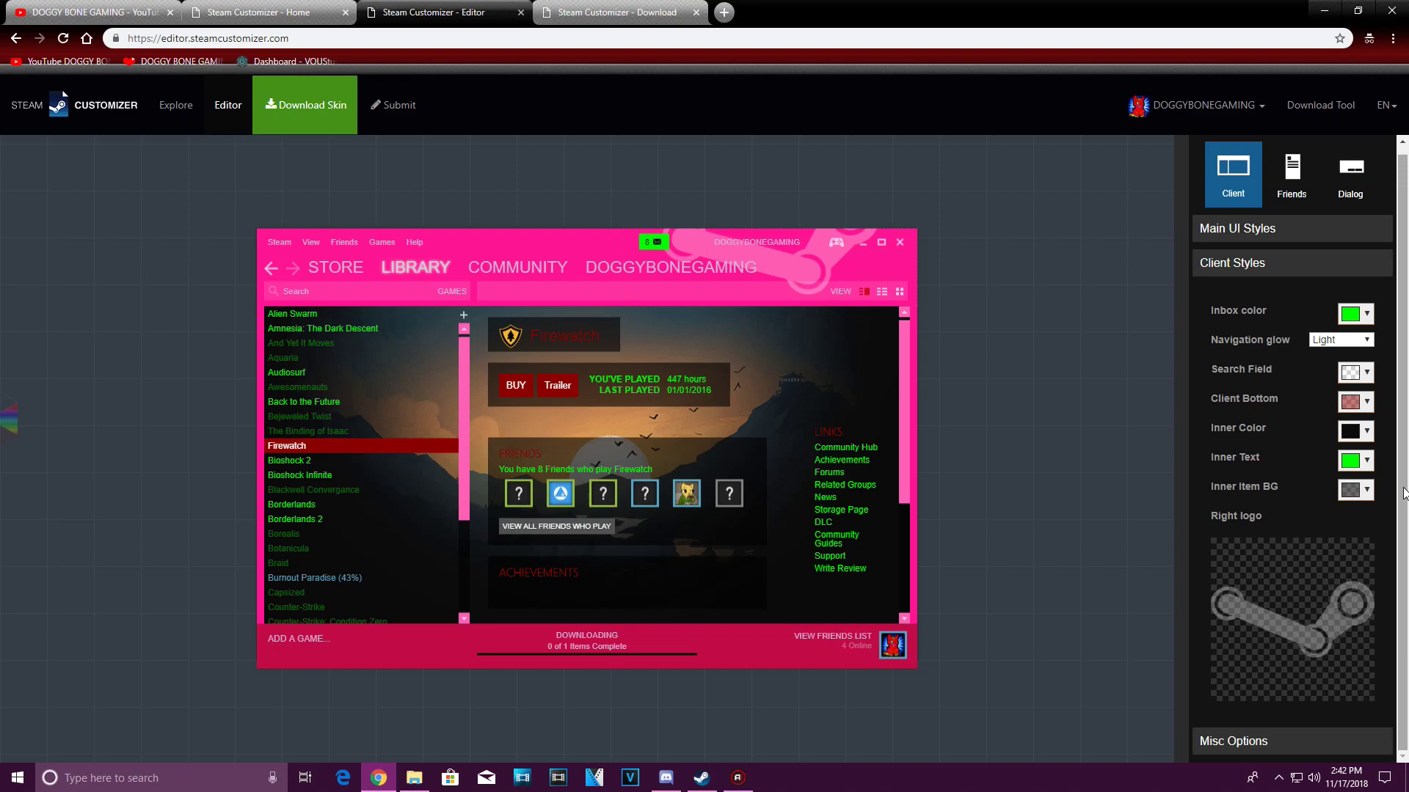
# Step: Shift the right logo slightly down in the preview and replace its image with the OwOLogo PNG from the Desktop
pyautogui.moveTo(1332, 610)
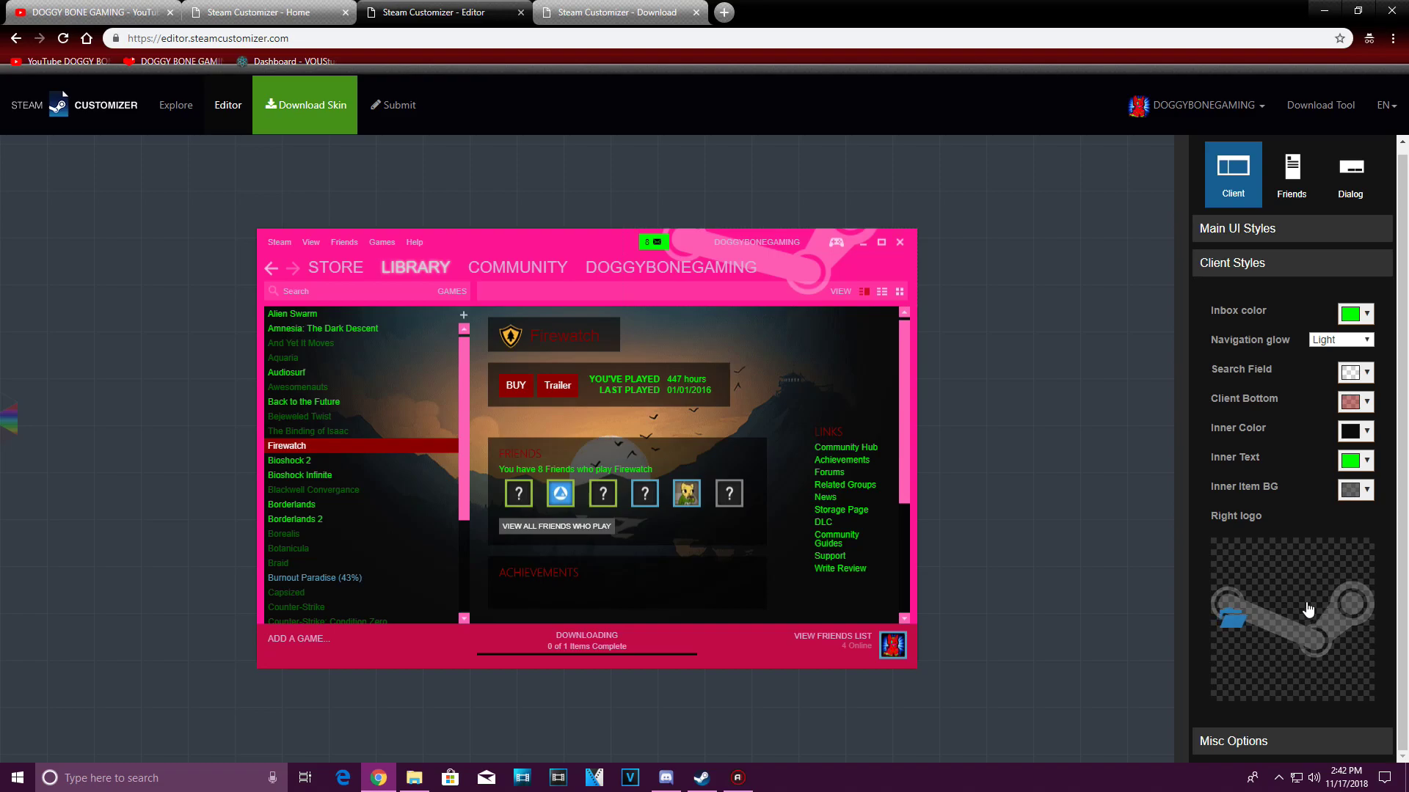
pyautogui.moveTo(842, 285); pyautogui.dragTo(808, 326)
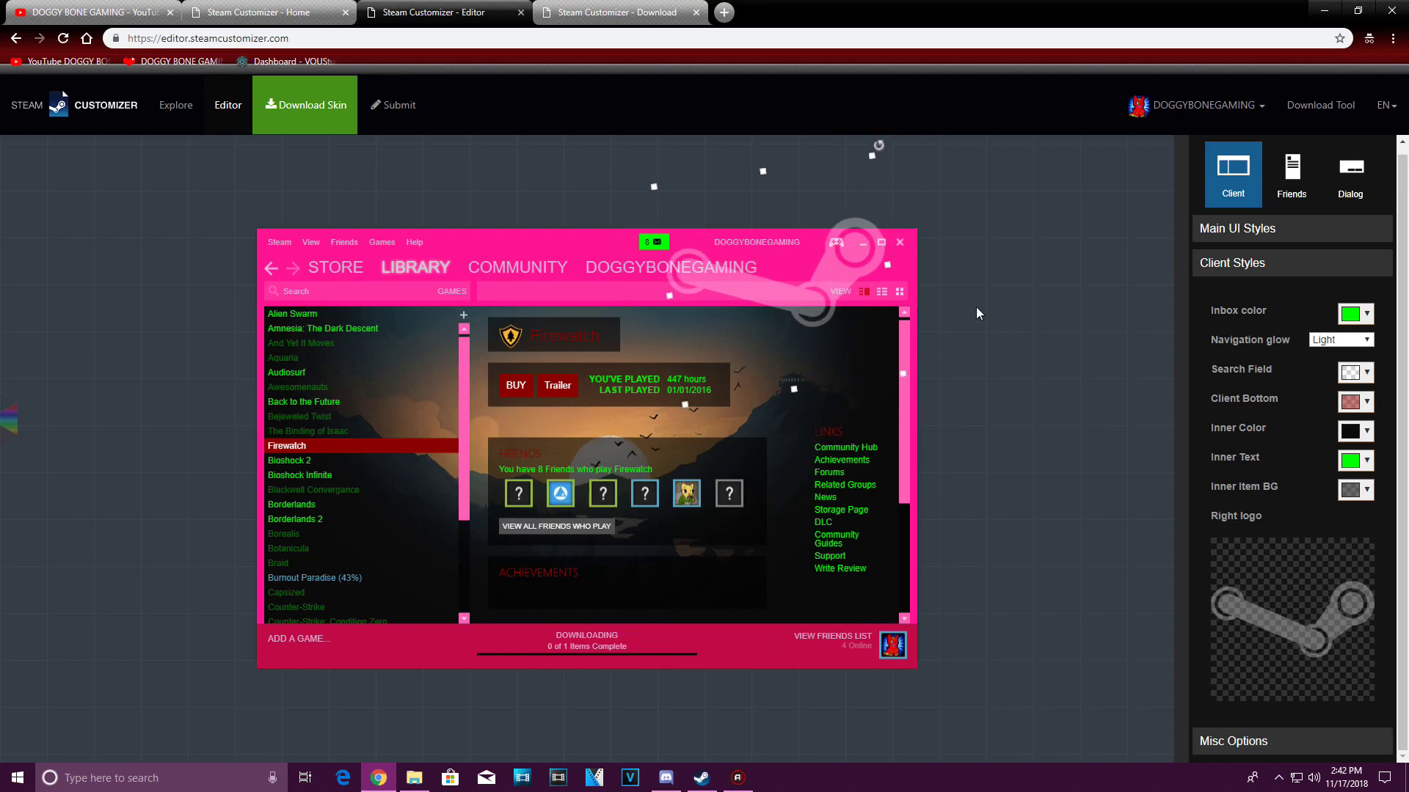
pyautogui.click(1237, 624)
pyautogui.click(554, 378)
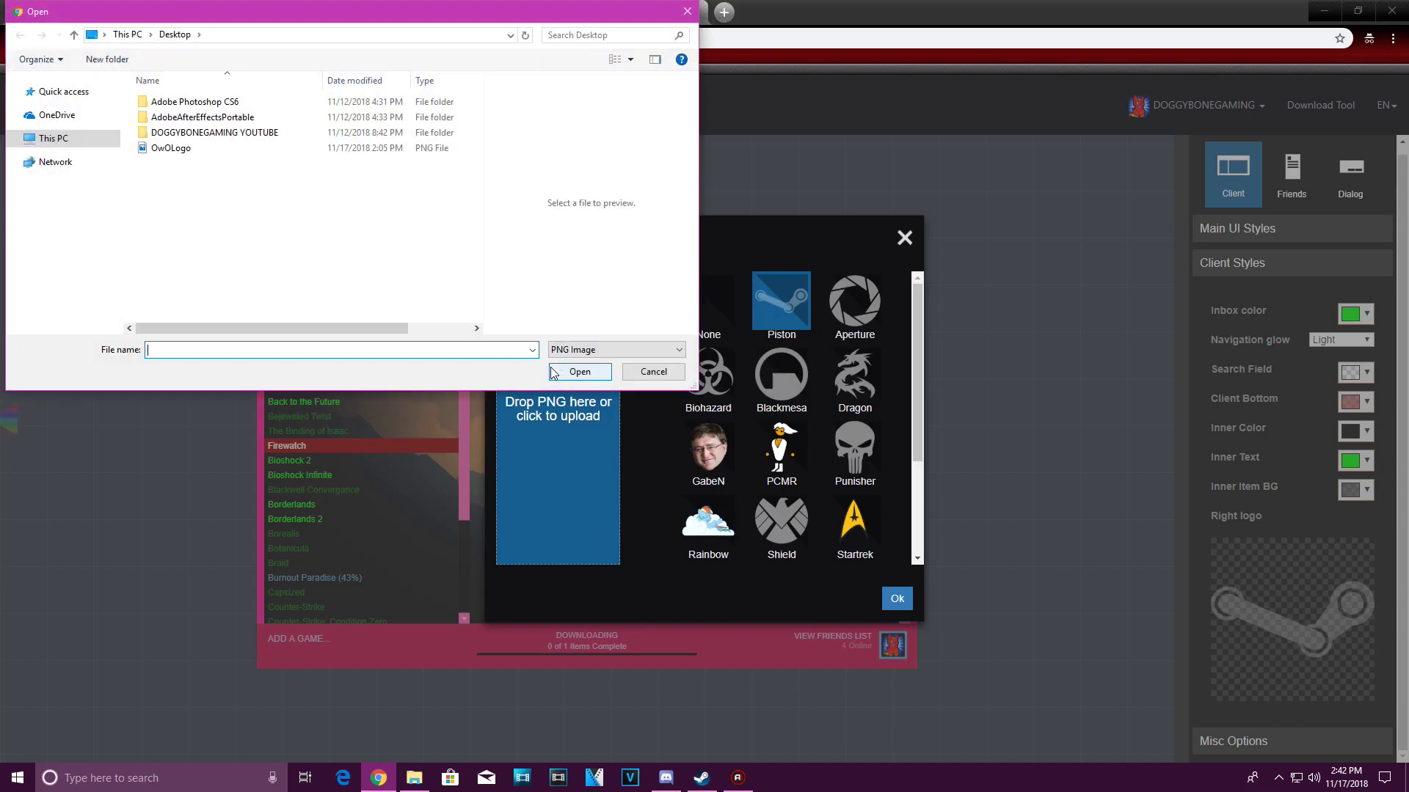
pyautogui.click(158, 150)
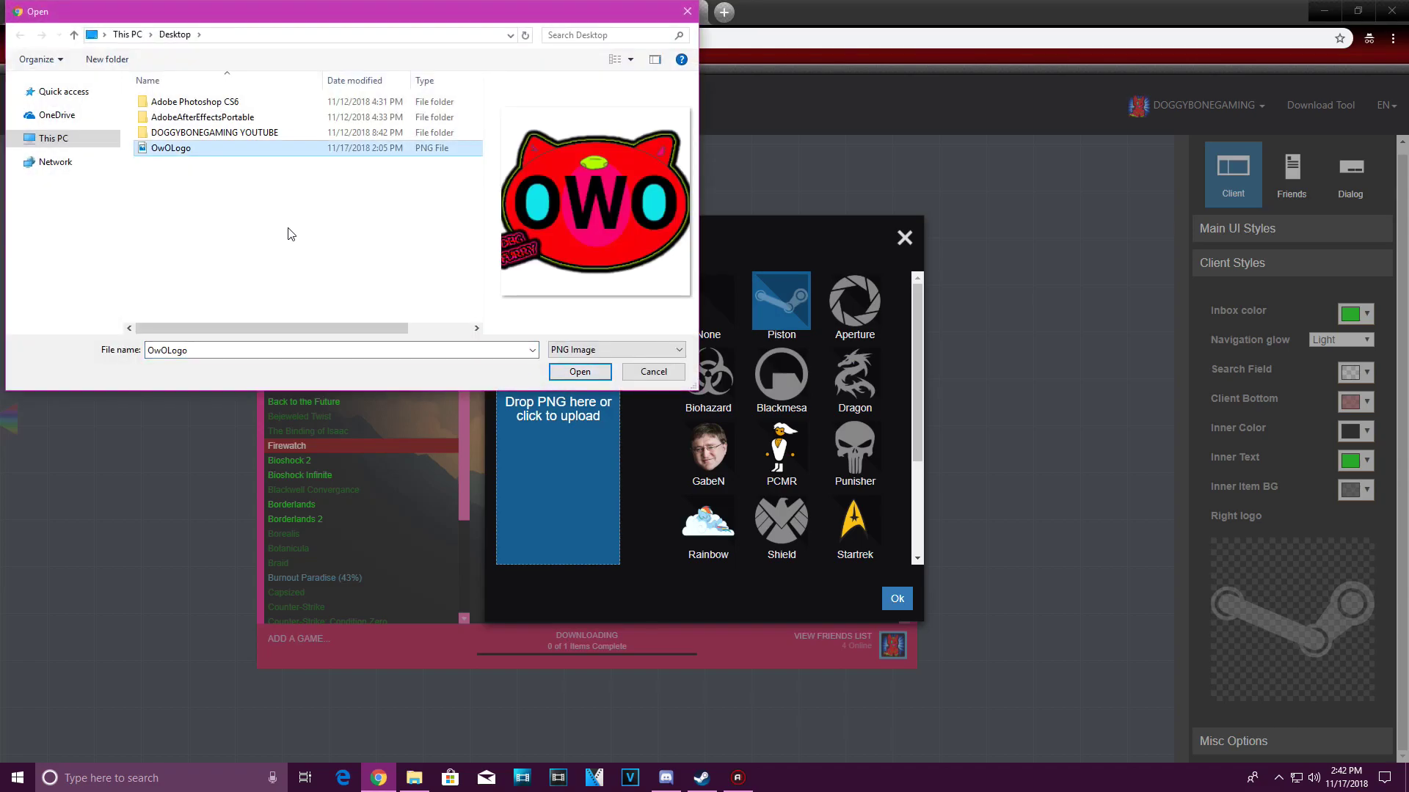
pyautogui.click(584, 373)
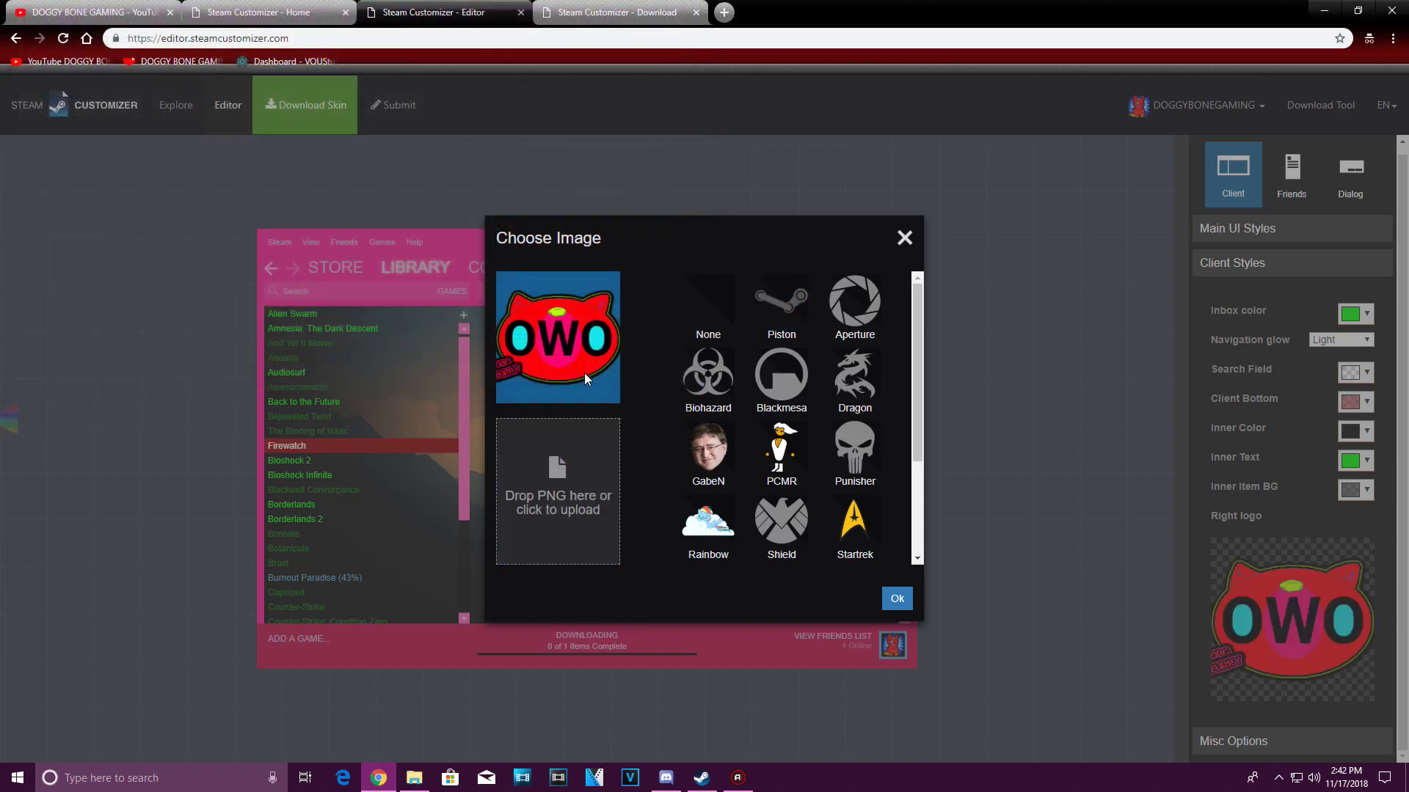
pyautogui.click(896, 600)
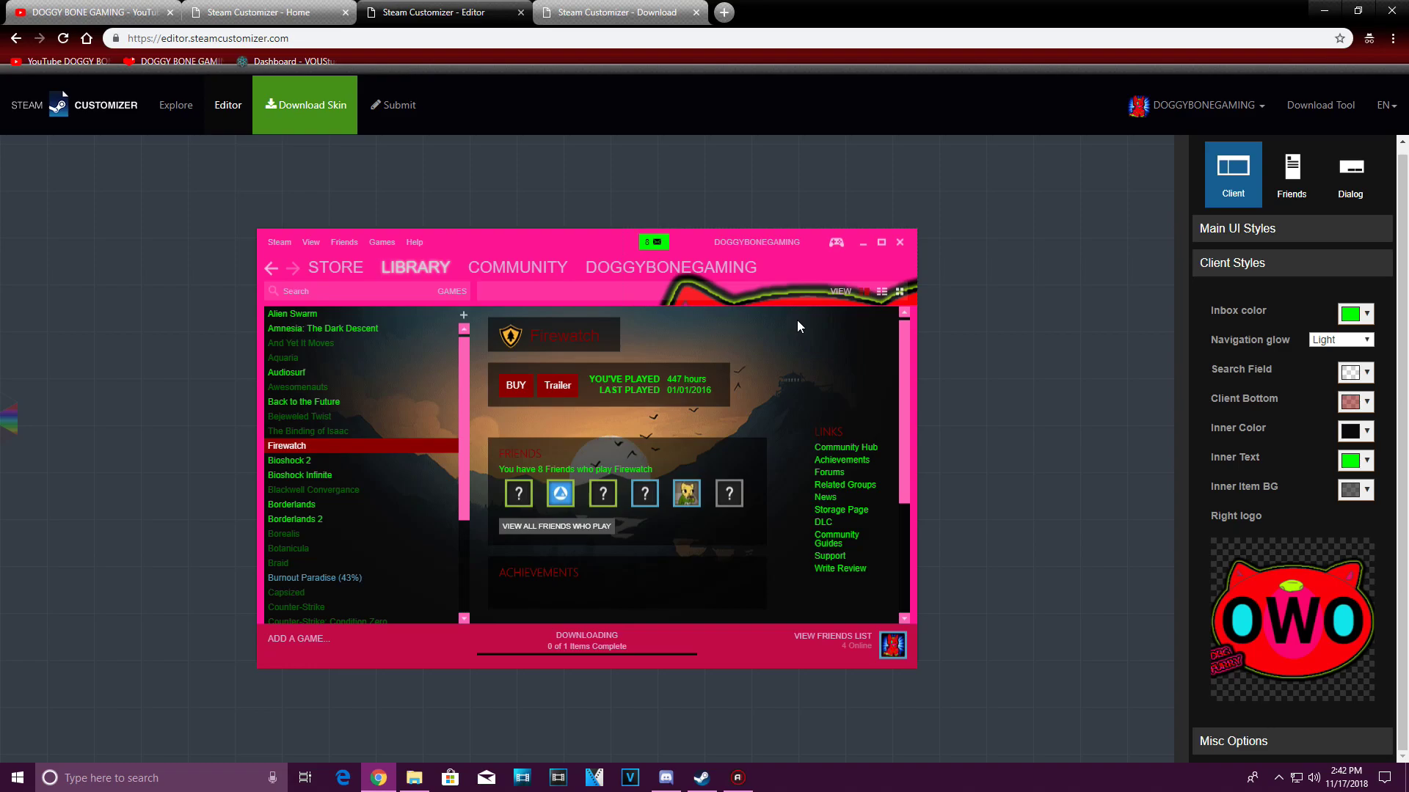
# Step: Adjust the uploaded OwO logo's placement, shifting it left in the client preview's header
pyautogui.moveTo(841, 397); pyautogui.dragTo(584, 408)
pyautogui.click(995, 502)
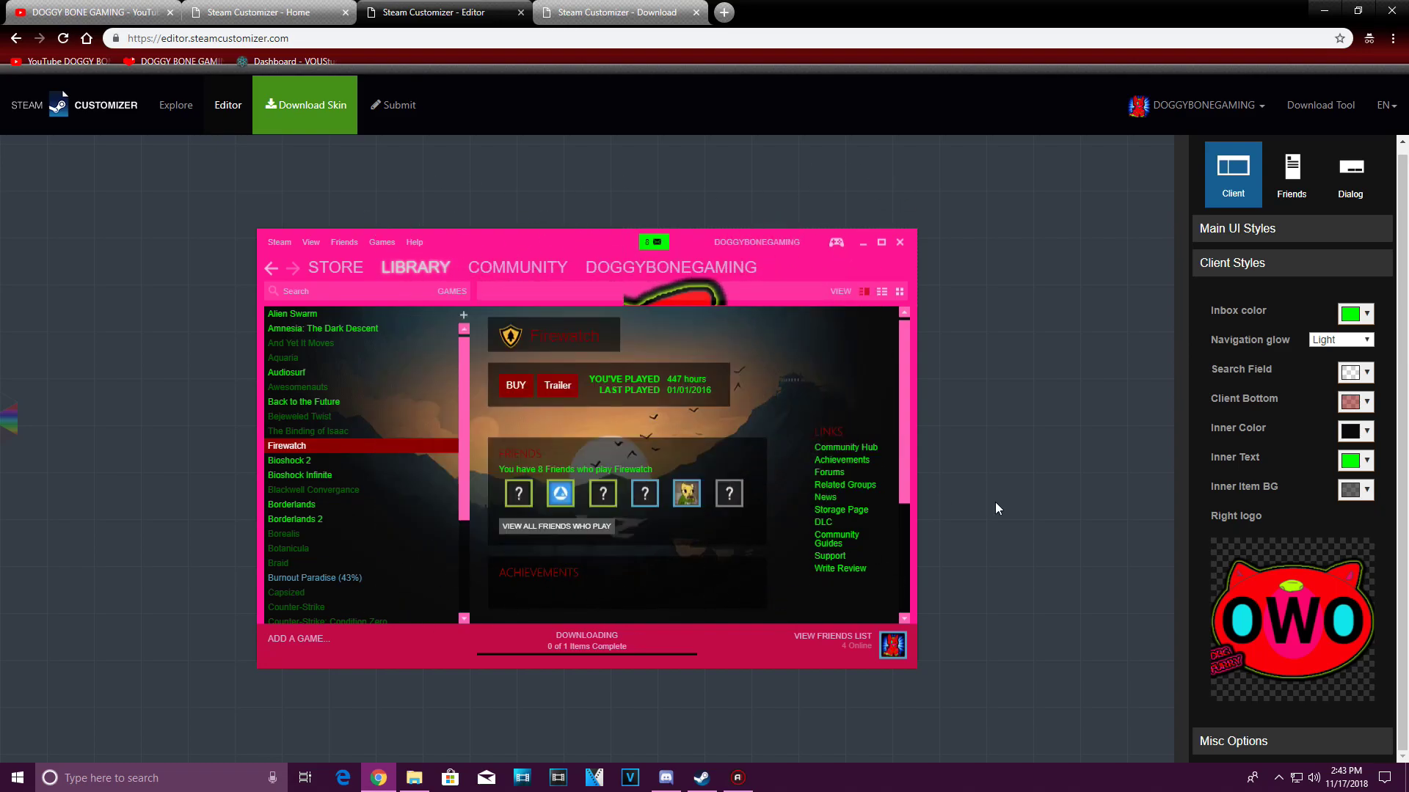
# Step: Shrink the OwO logo and place it at the right end of the client preview's header
pyautogui.click(779, 261)
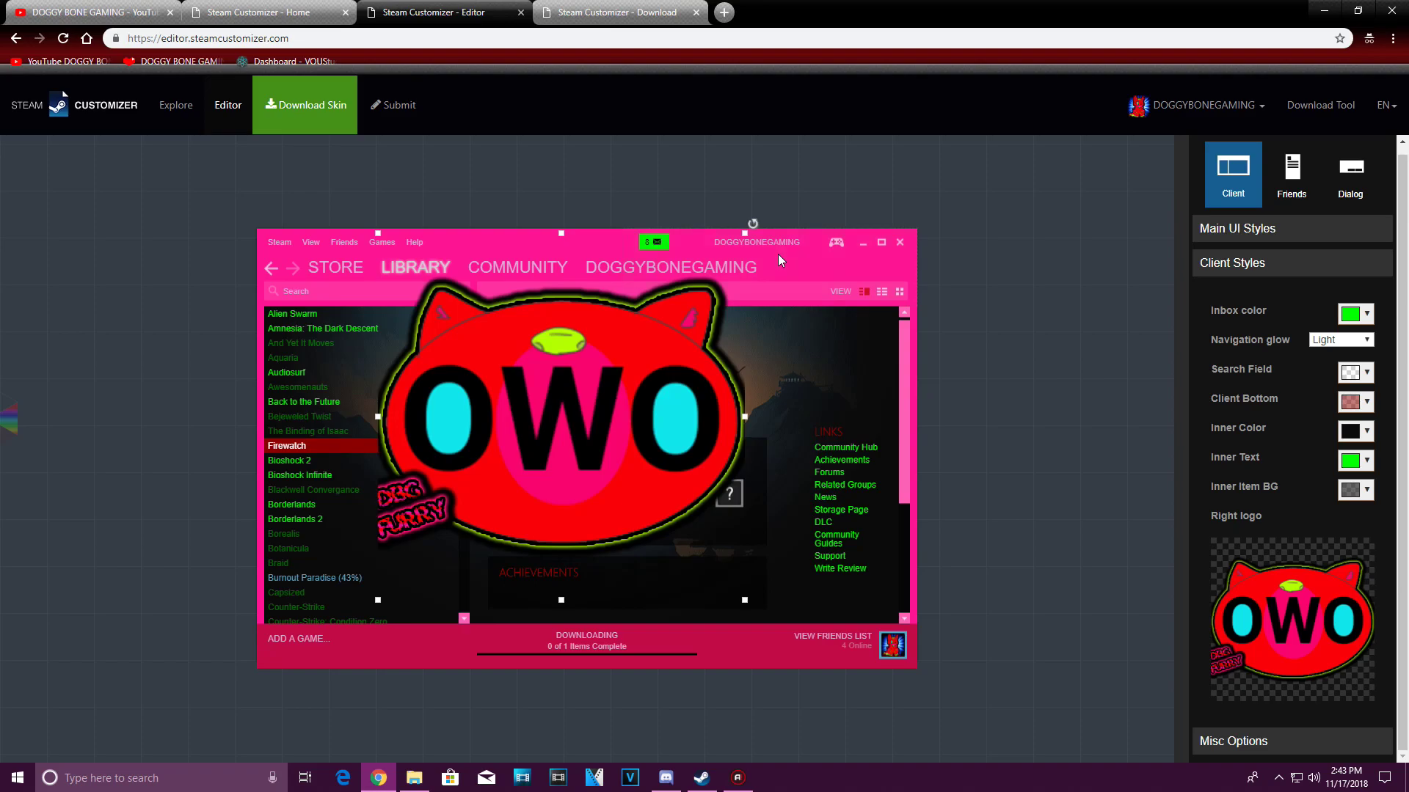
pyautogui.moveTo(570, 408); pyautogui.dragTo(573, 485)
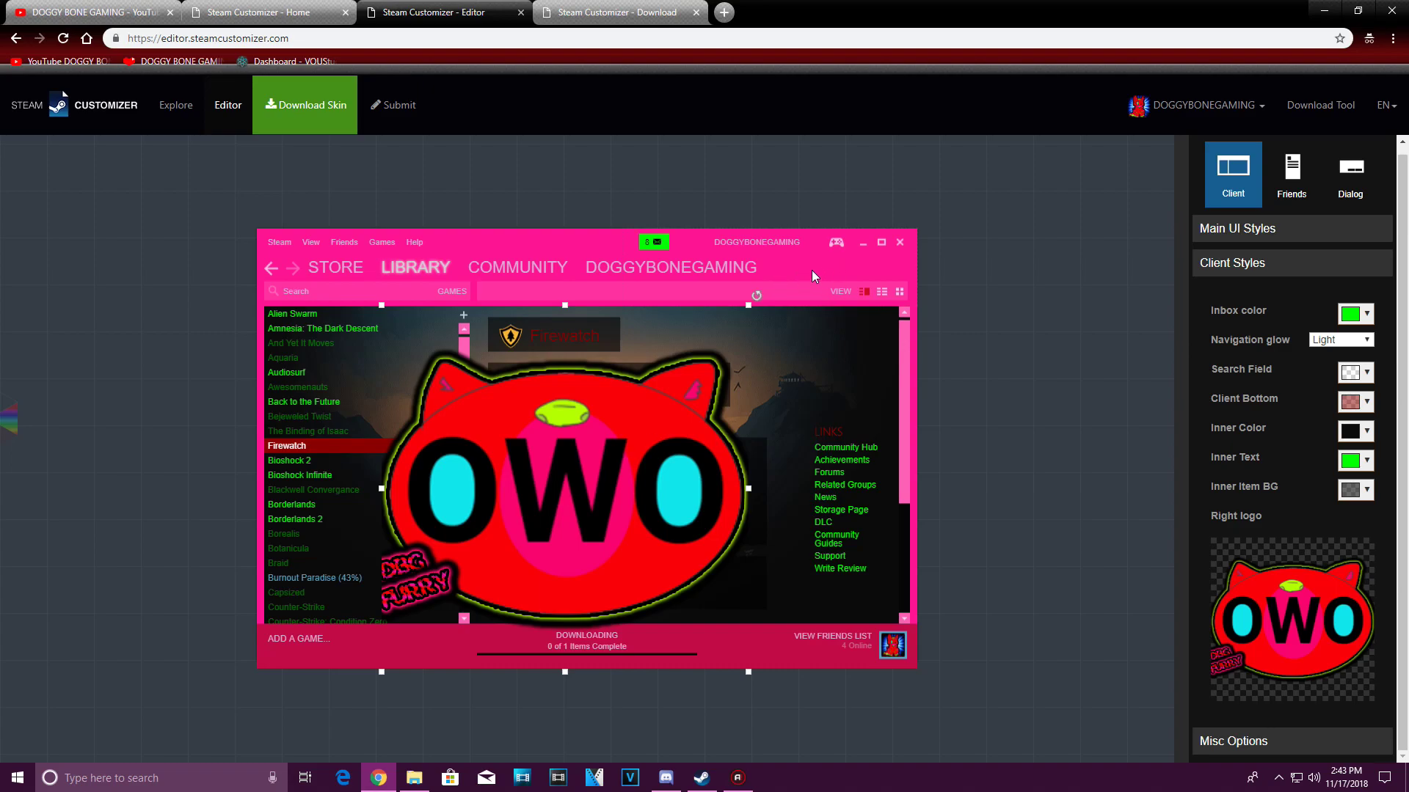
pyautogui.click(1022, 362)
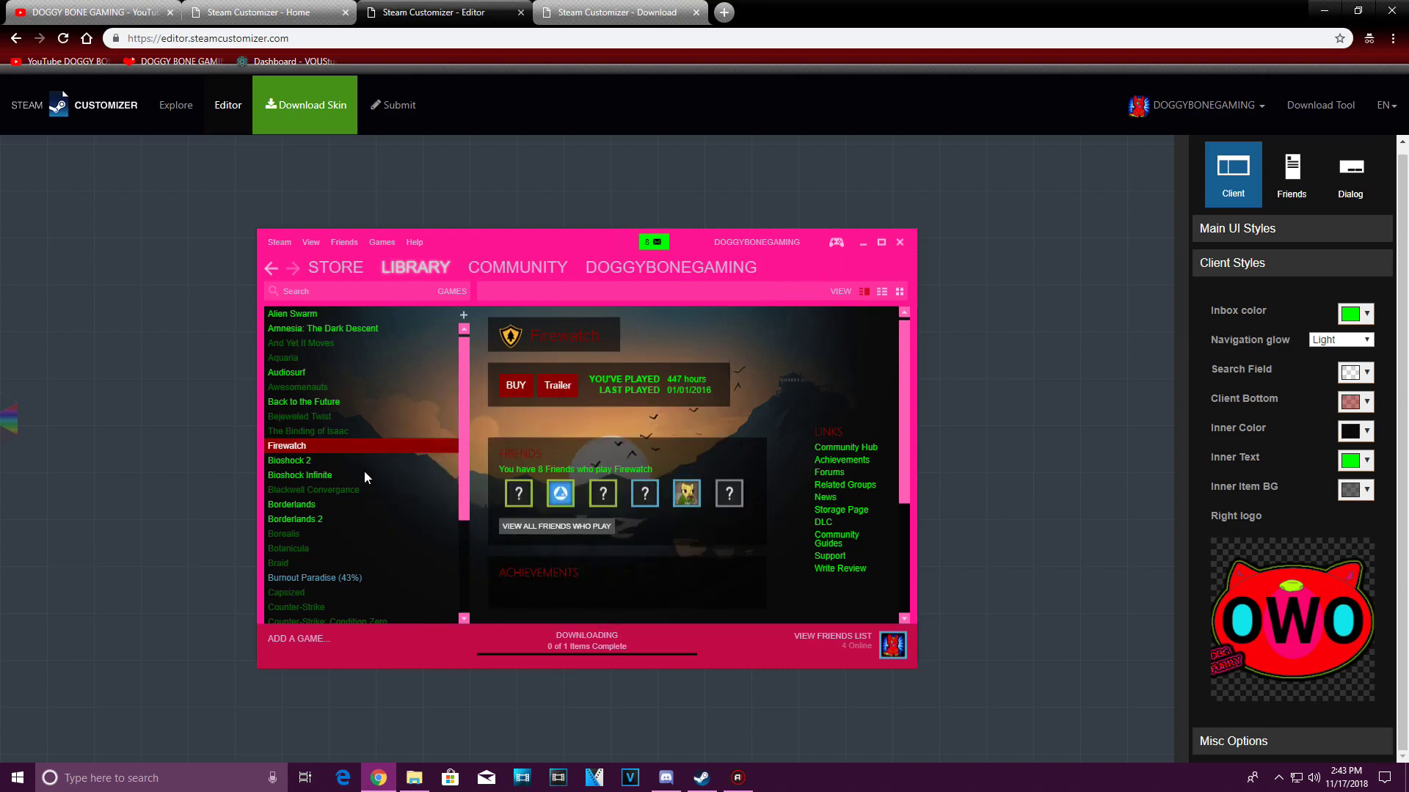
pyautogui.moveTo(748, 249); pyautogui.dragTo(770, 352)
pyautogui.moveTo(687, 448); pyautogui.dragTo(848, 290)
pyautogui.moveTo(914, 210); pyautogui.dragTo(881, 273)
pyautogui.moveTo(917, 212); pyautogui.dragTo(897, 251)
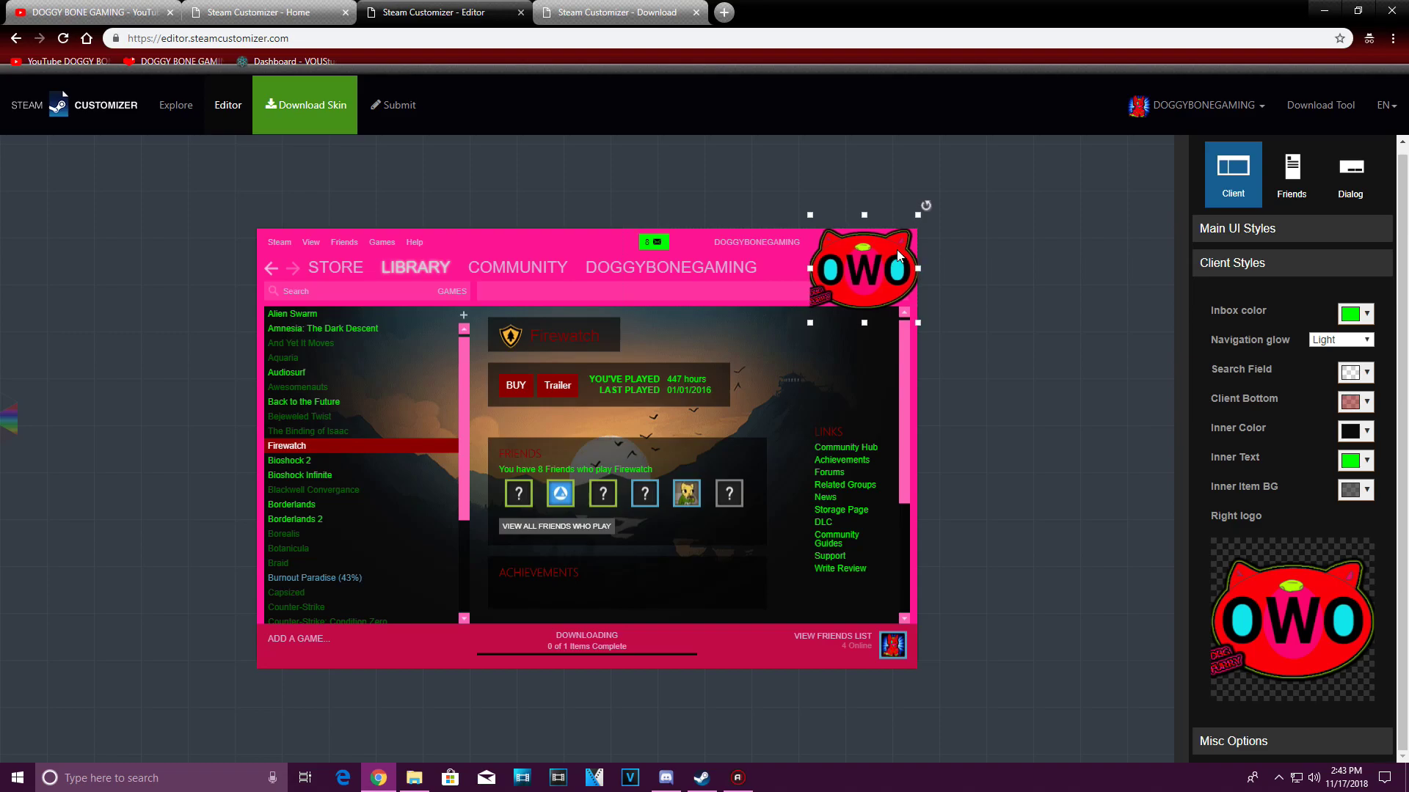
pyautogui.click(991, 281)
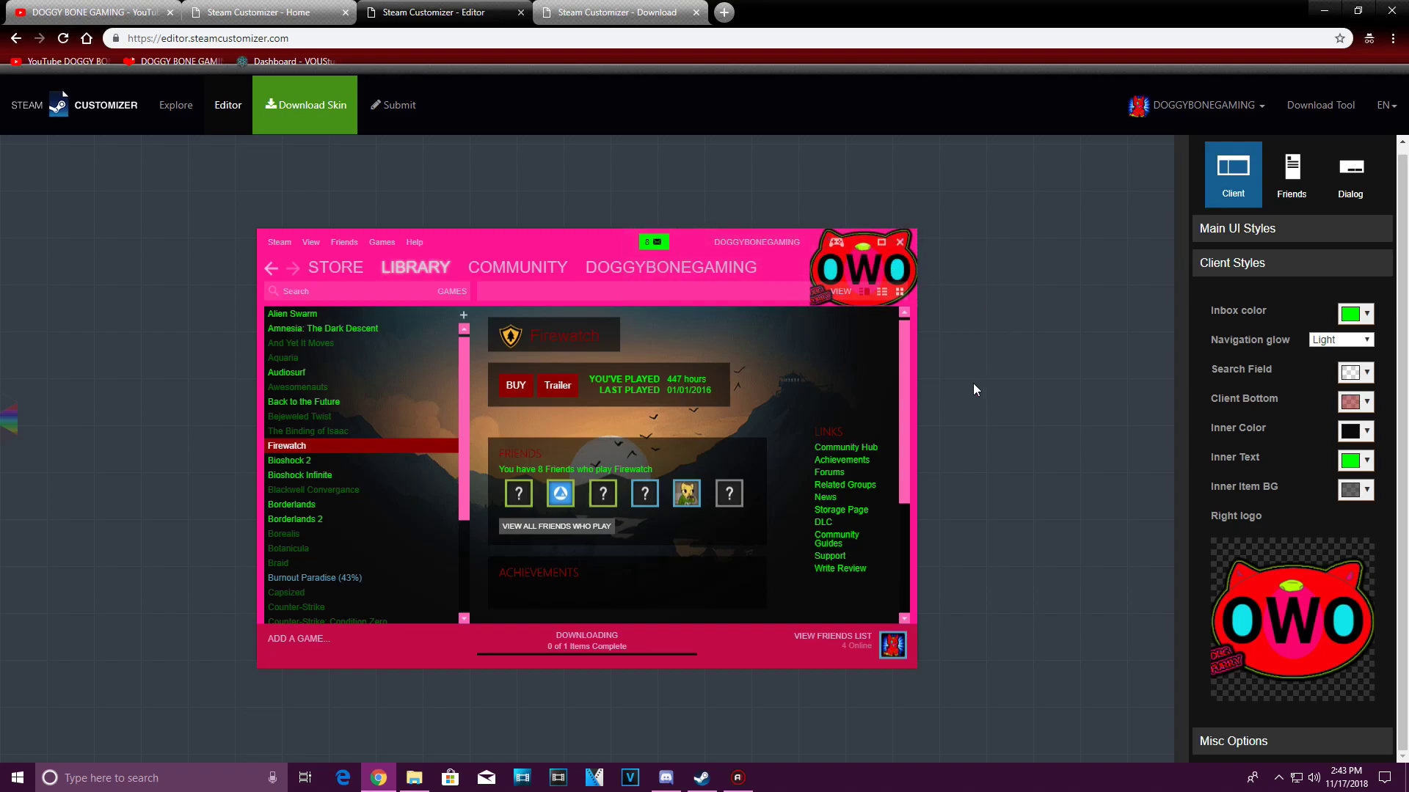
# Step: Fine-tune the OwO logo's size and position so it fits within the height of the client header
pyautogui.click(870, 268)
pyautogui.moveTo(870, 266); pyautogui.dragTo(870, 268)
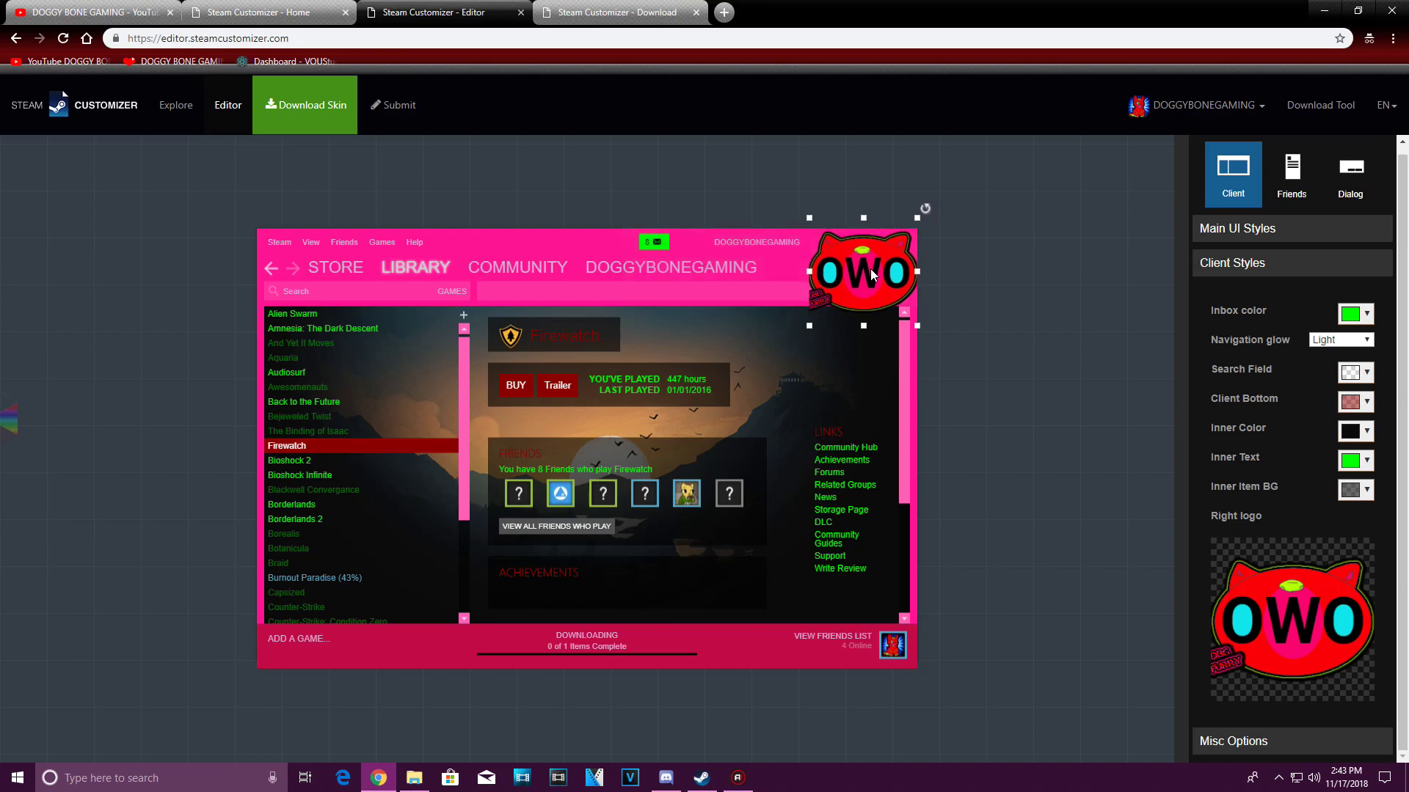
pyautogui.moveTo(917, 217); pyautogui.dragTo(918, 224)
pyautogui.click(968, 274)
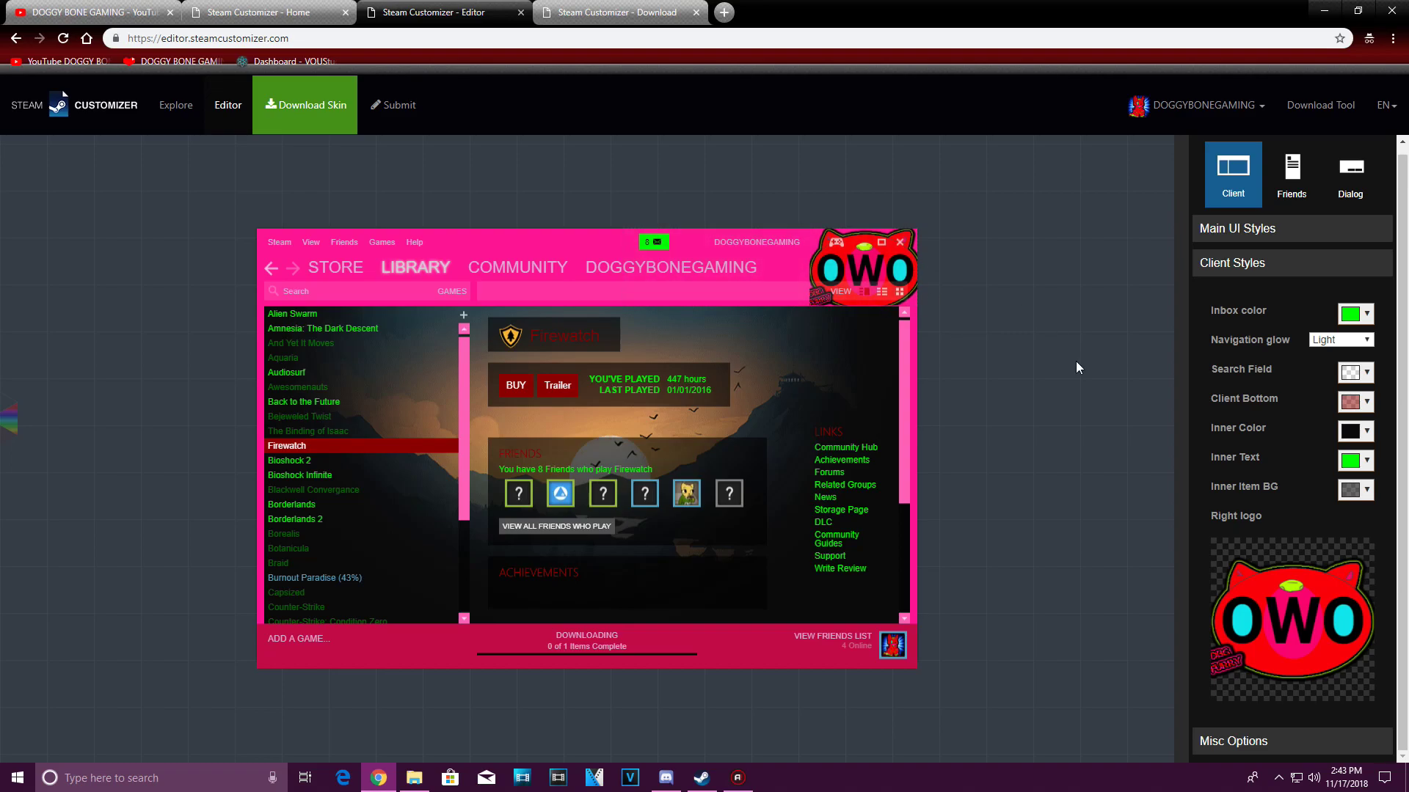
pyautogui.click(875, 271)
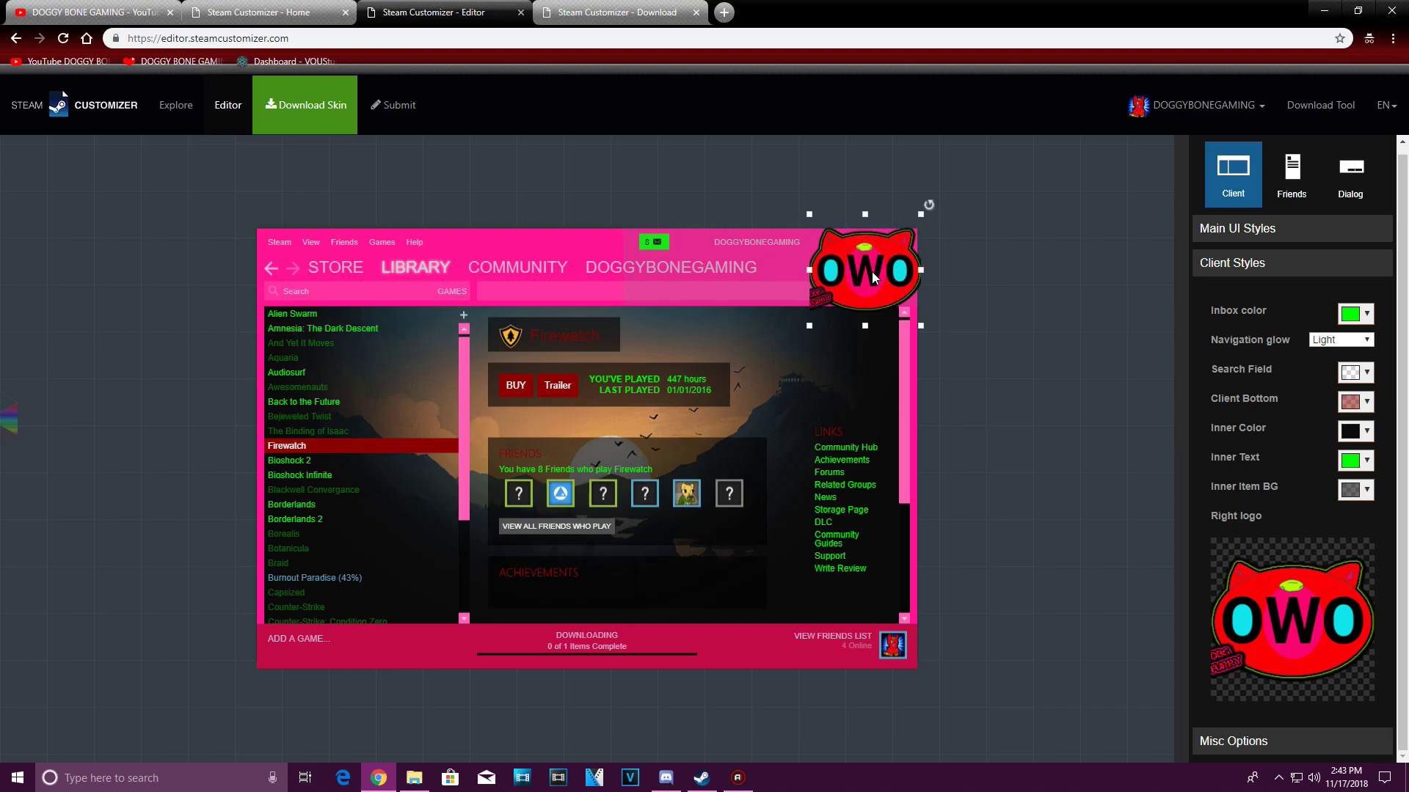
pyautogui.moveTo(884, 270); pyautogui.dragTo(881, 271)
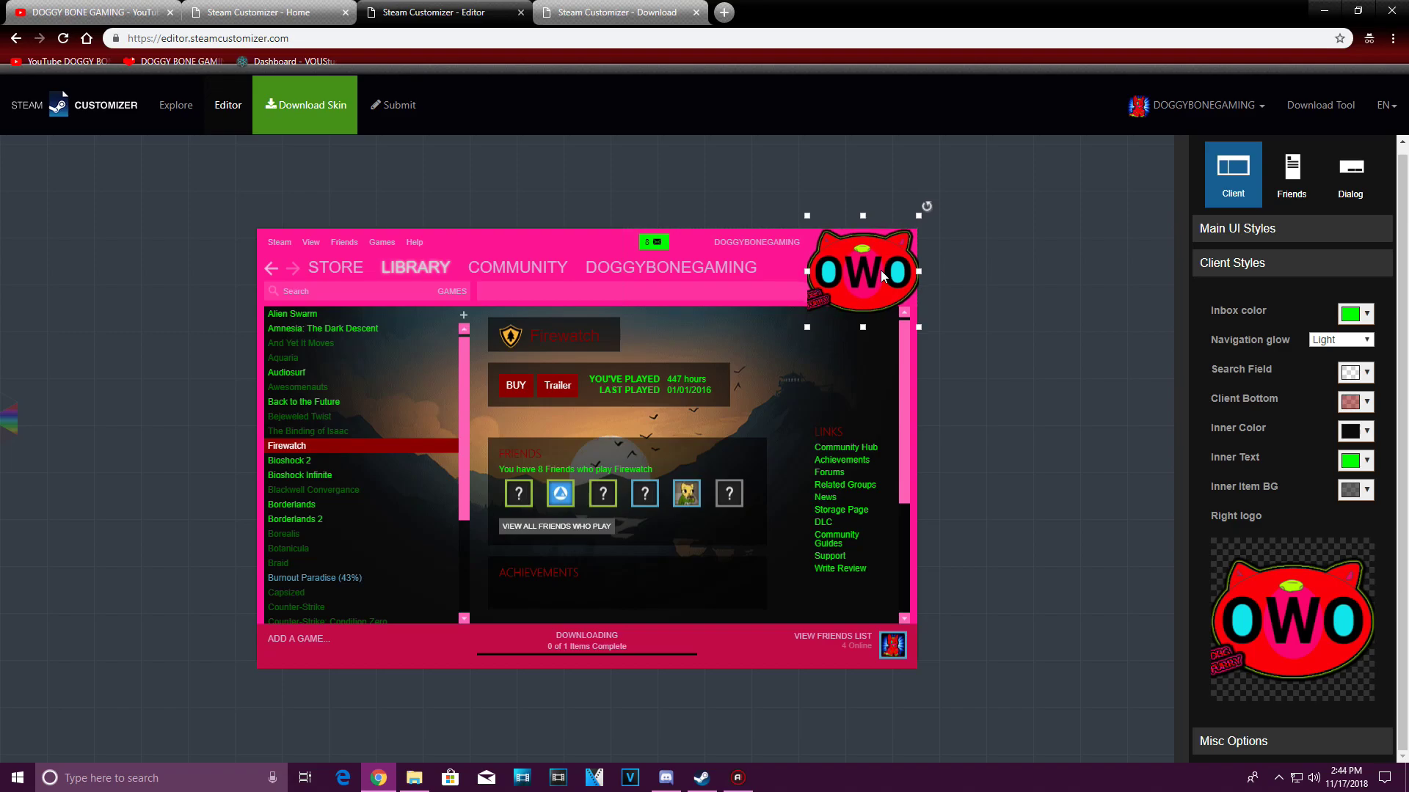
pyautogui.click(982, 321)
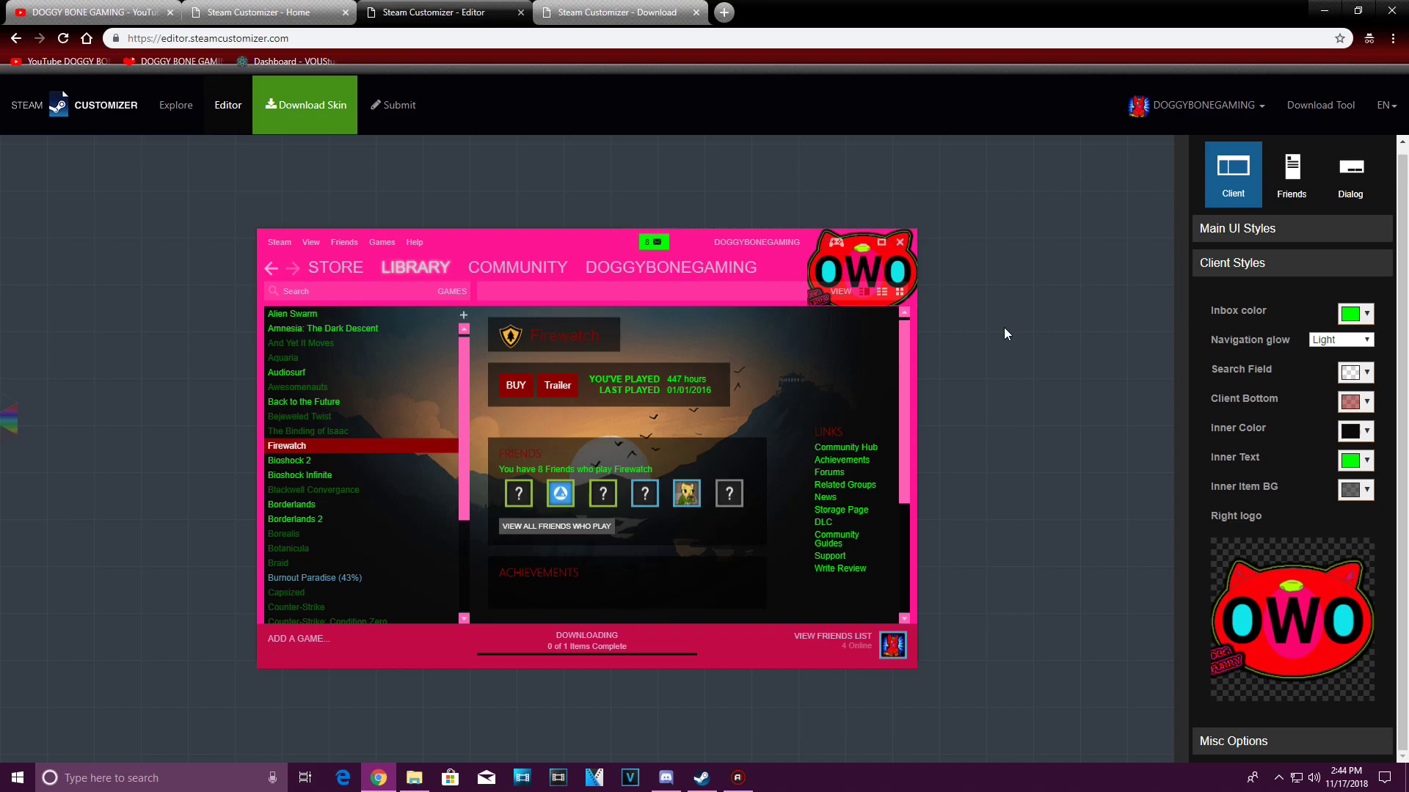
pyautogui.click(868, 271)
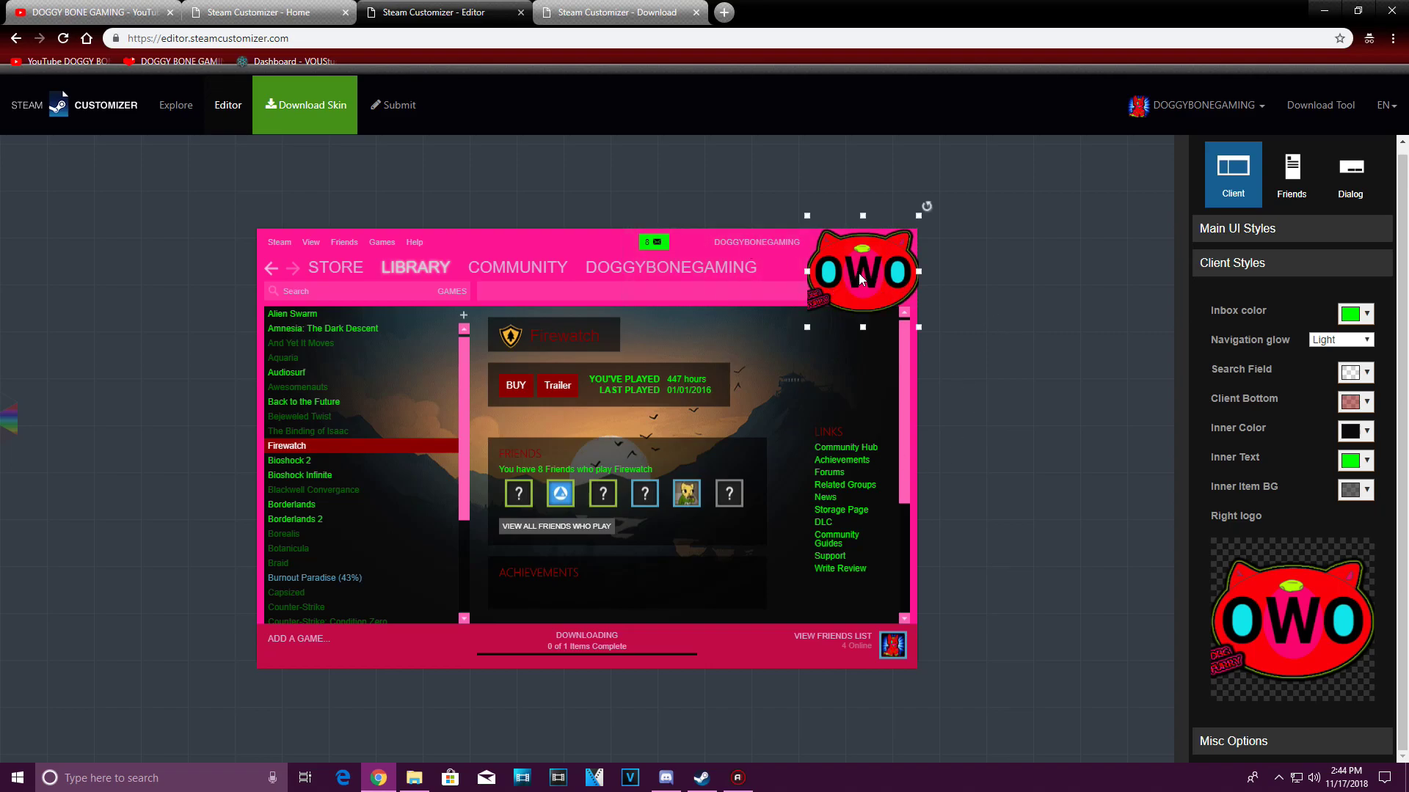
pyautogui.click(1025, 324)
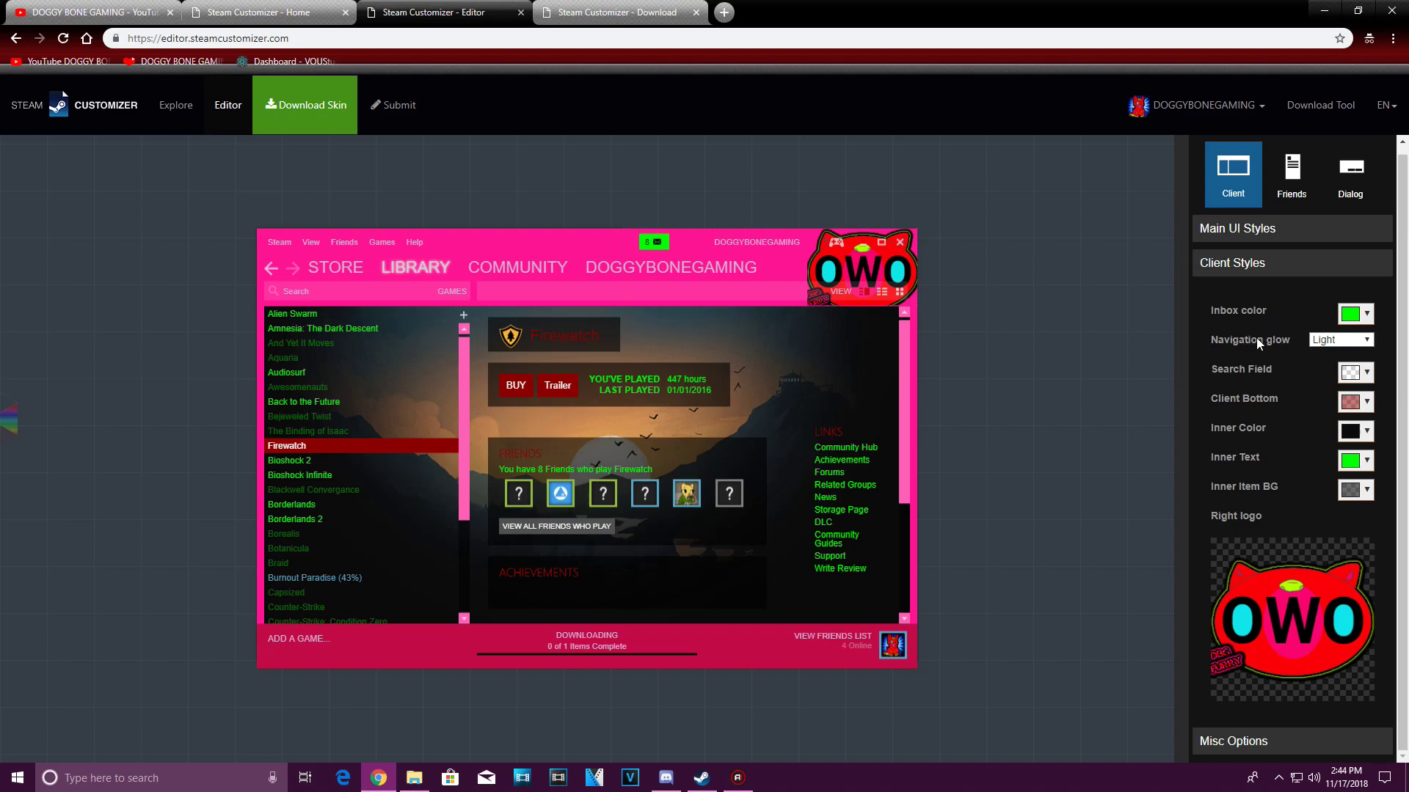
# Step: Try the None and Dark options for Navigation glow and return it to Light
pyautogui.click(1325, 340)
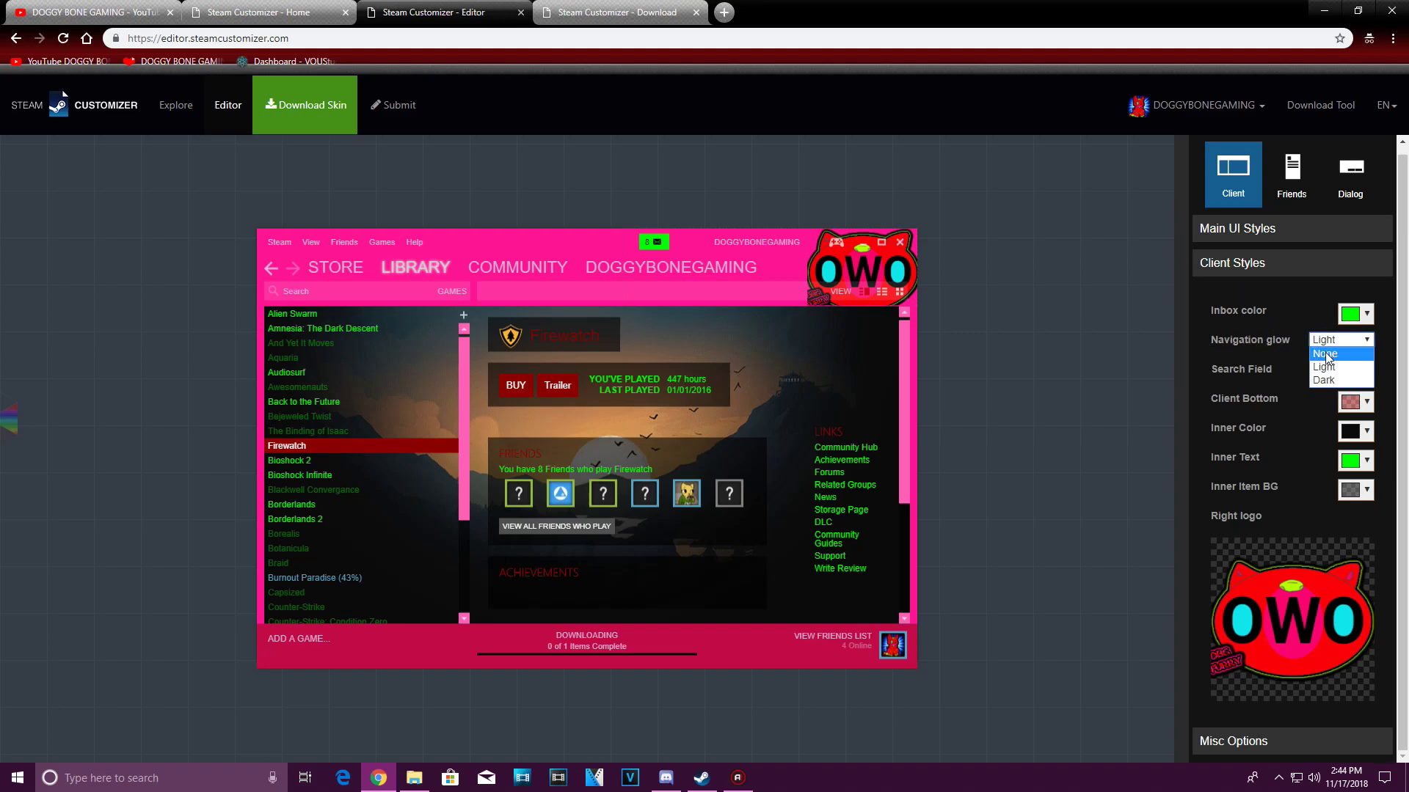
pyautogui.click(1325, 355)
pyautogui.click(1325, 342)
pyautogui.click(1325, 380)
pyautogui.click(1325, 341)
pyautogui.click(1322, 366)
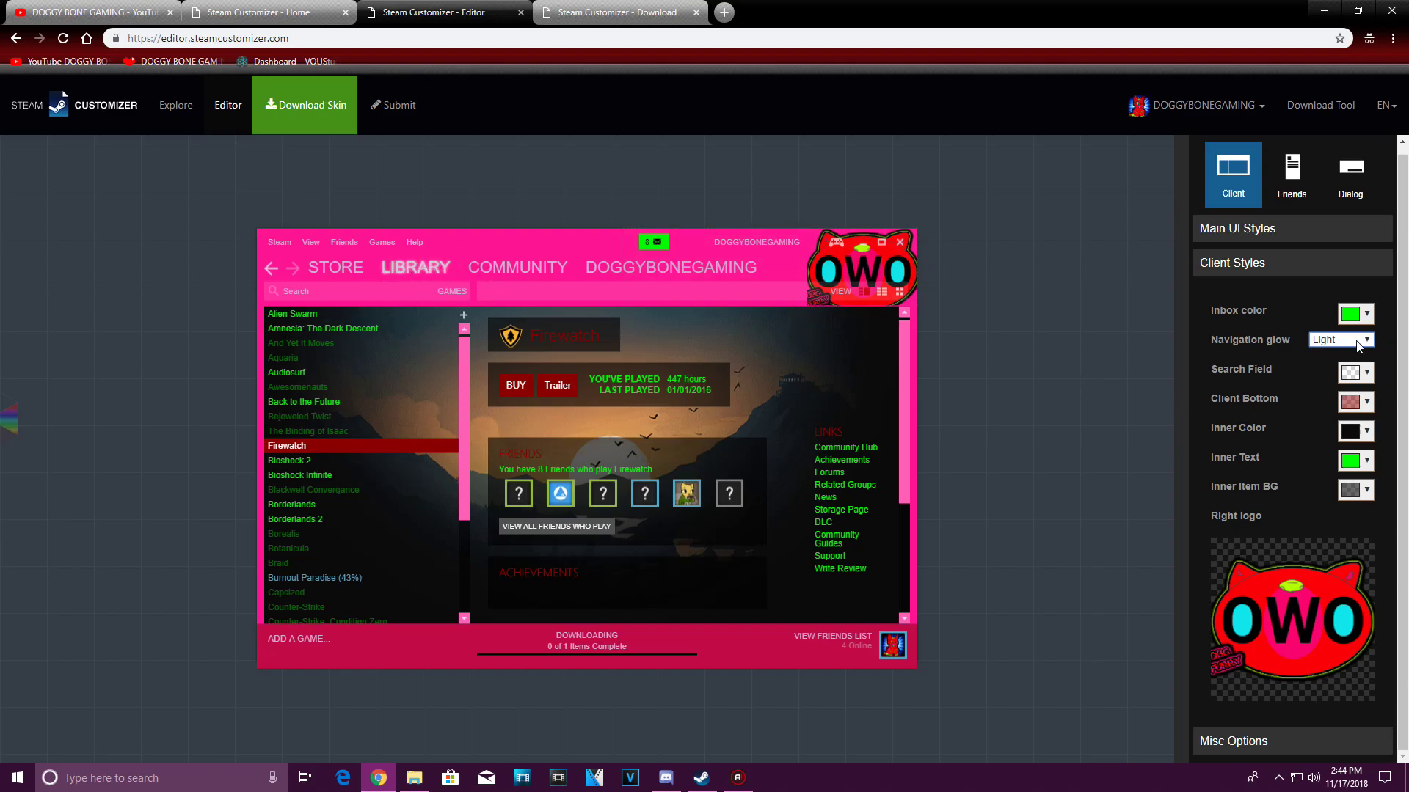
# Step: Set the Online Color in the Misc Options to a vivid, fully saturated blue and apply it
pyautogui.click(1277, 272)
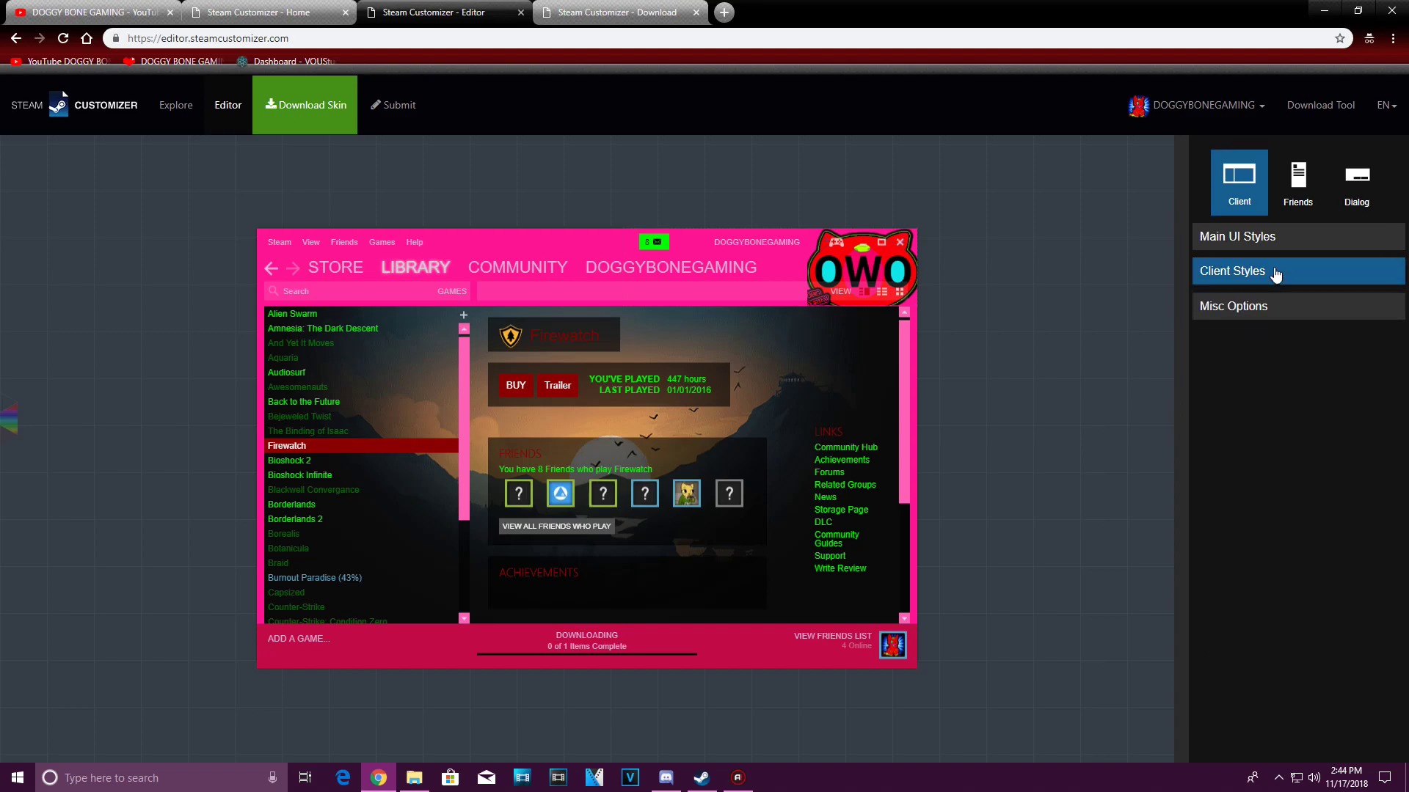
pyautogui.click(1251, 308)
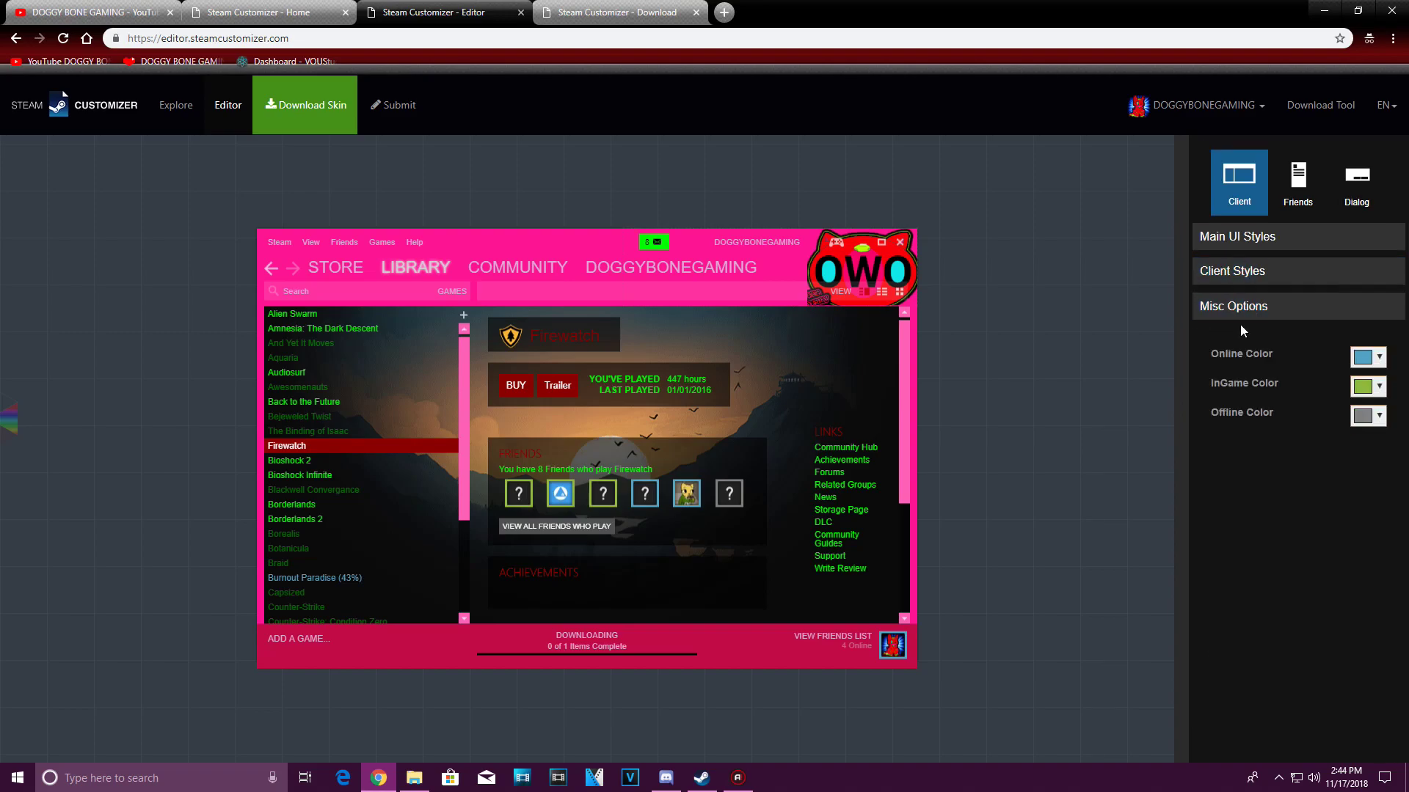
pyautogui.click(1380, 360)
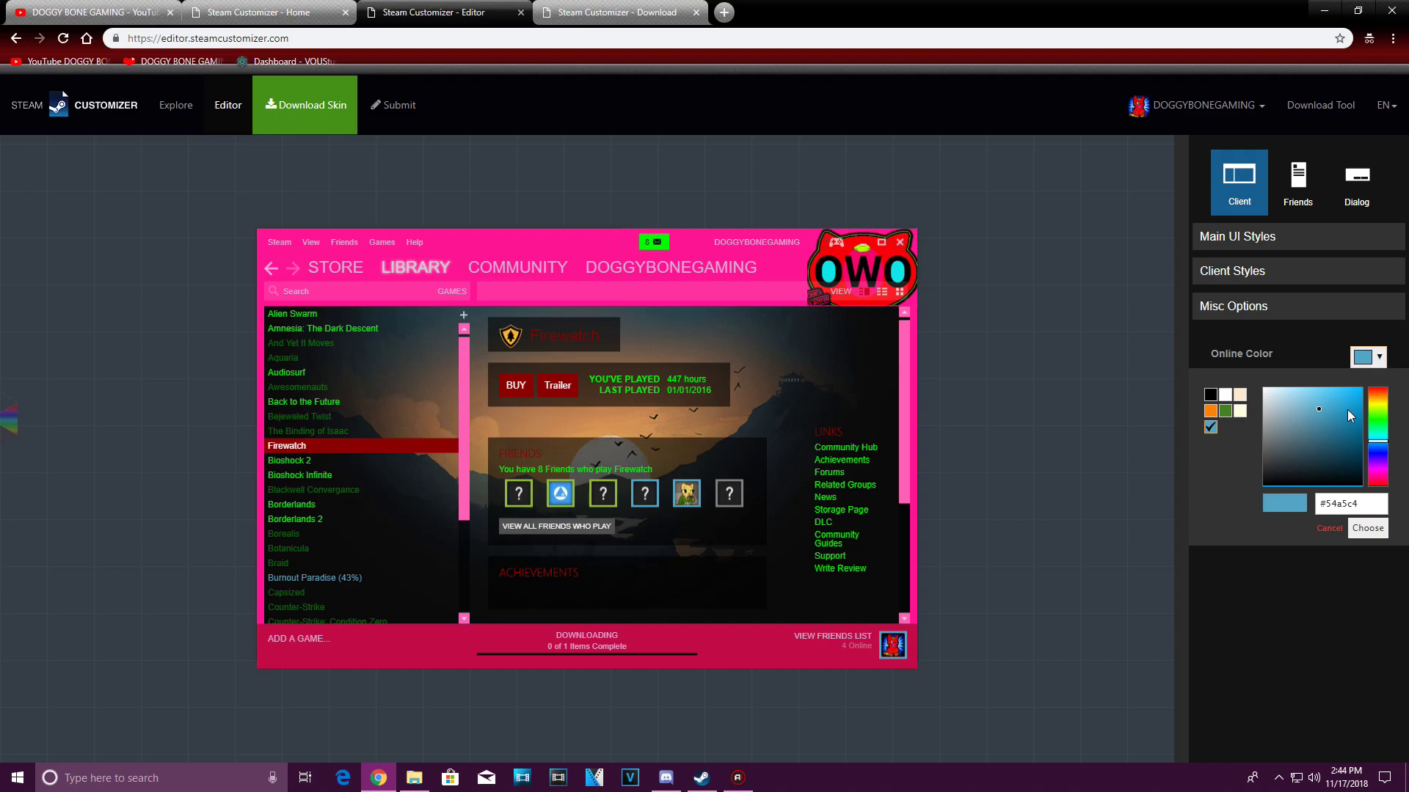
pyautogui.moveTo(1374, 449); pyautogui.dragTo(1377, 455)
pyautogui.click(1361, 387)
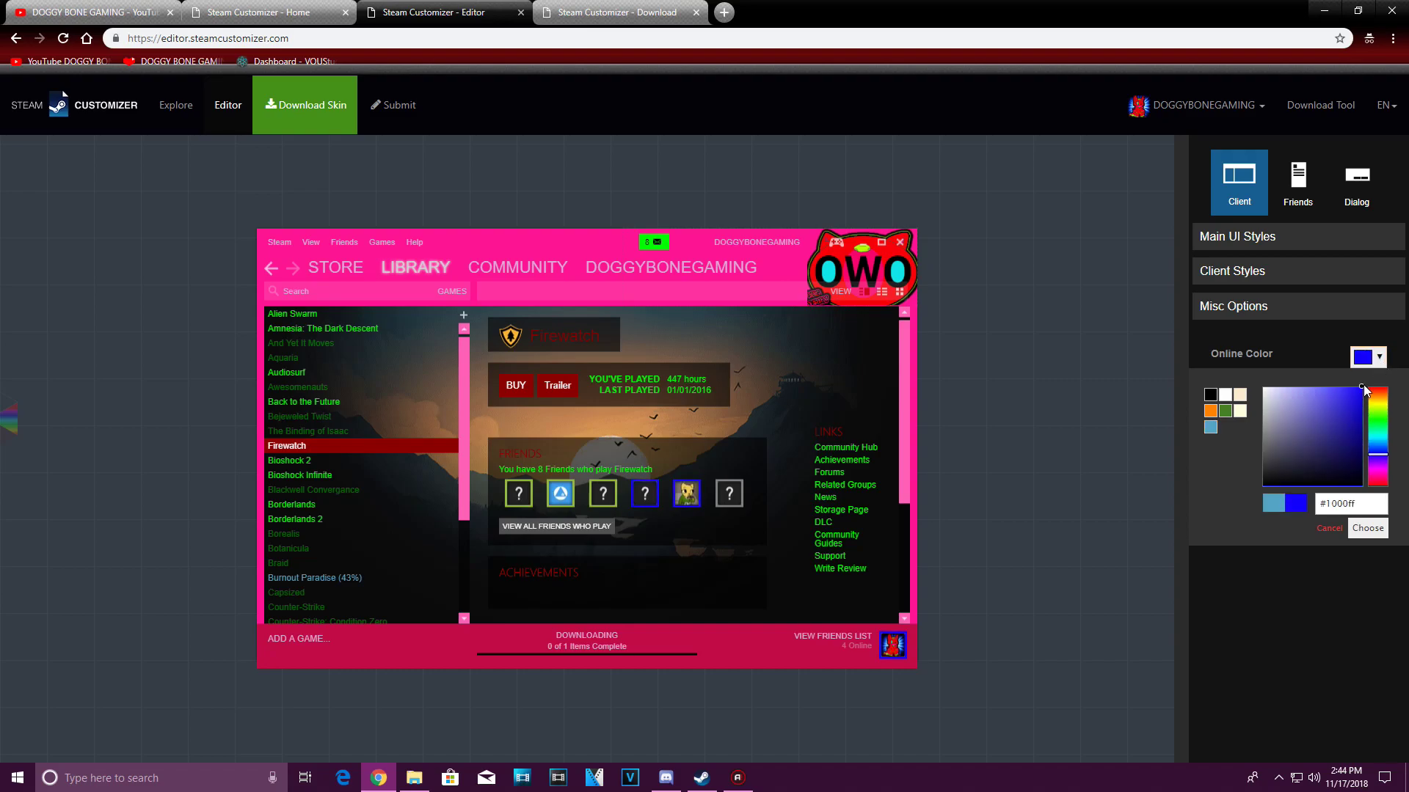
pyautogui.click(1382, 455)
pyautogui.click(1382, 453)
pyautogui.click(1369, 529)
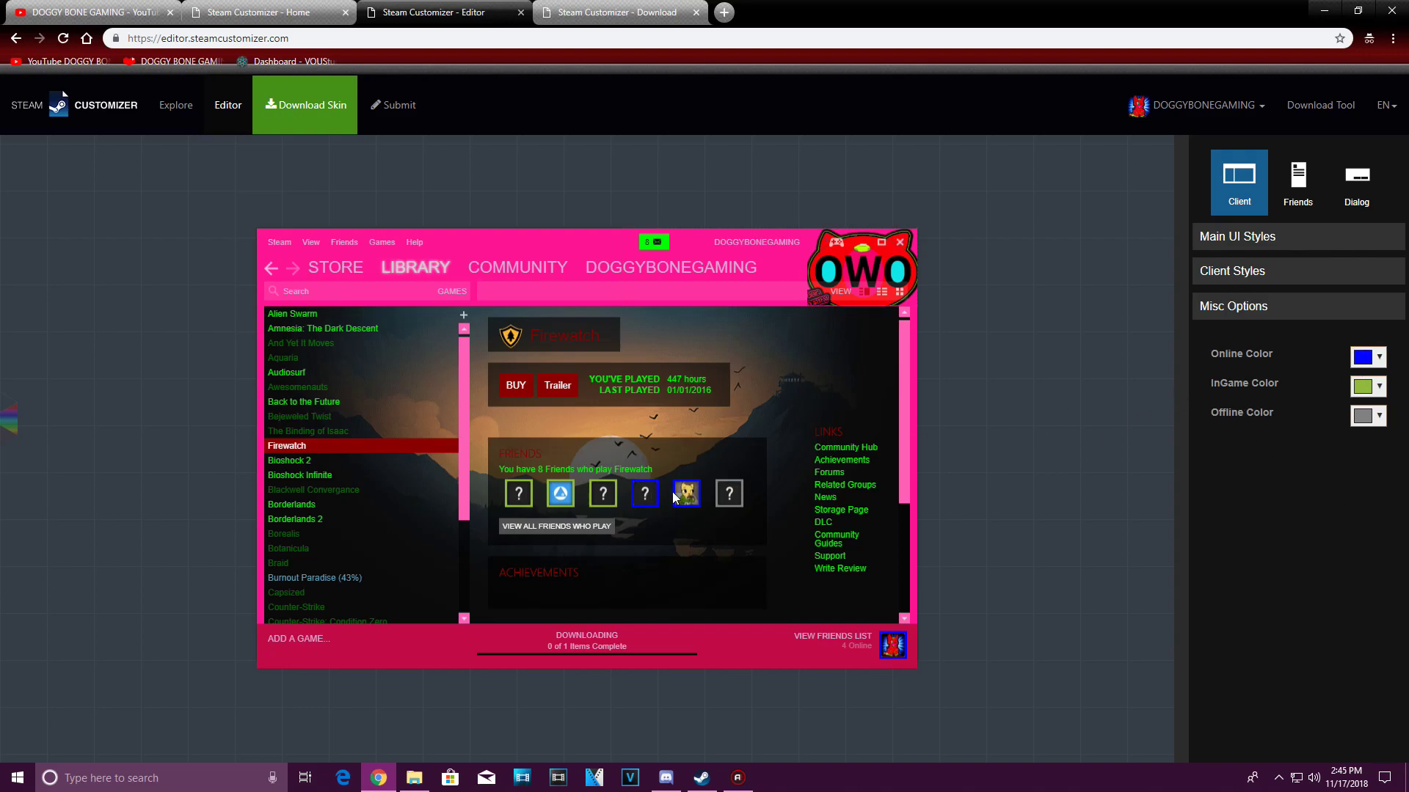
# Step: Set the InGame Color to #00ff00 and apply it
pyautogui.click(1368, 387)
pyautogui.tripleClick(1374, 534)
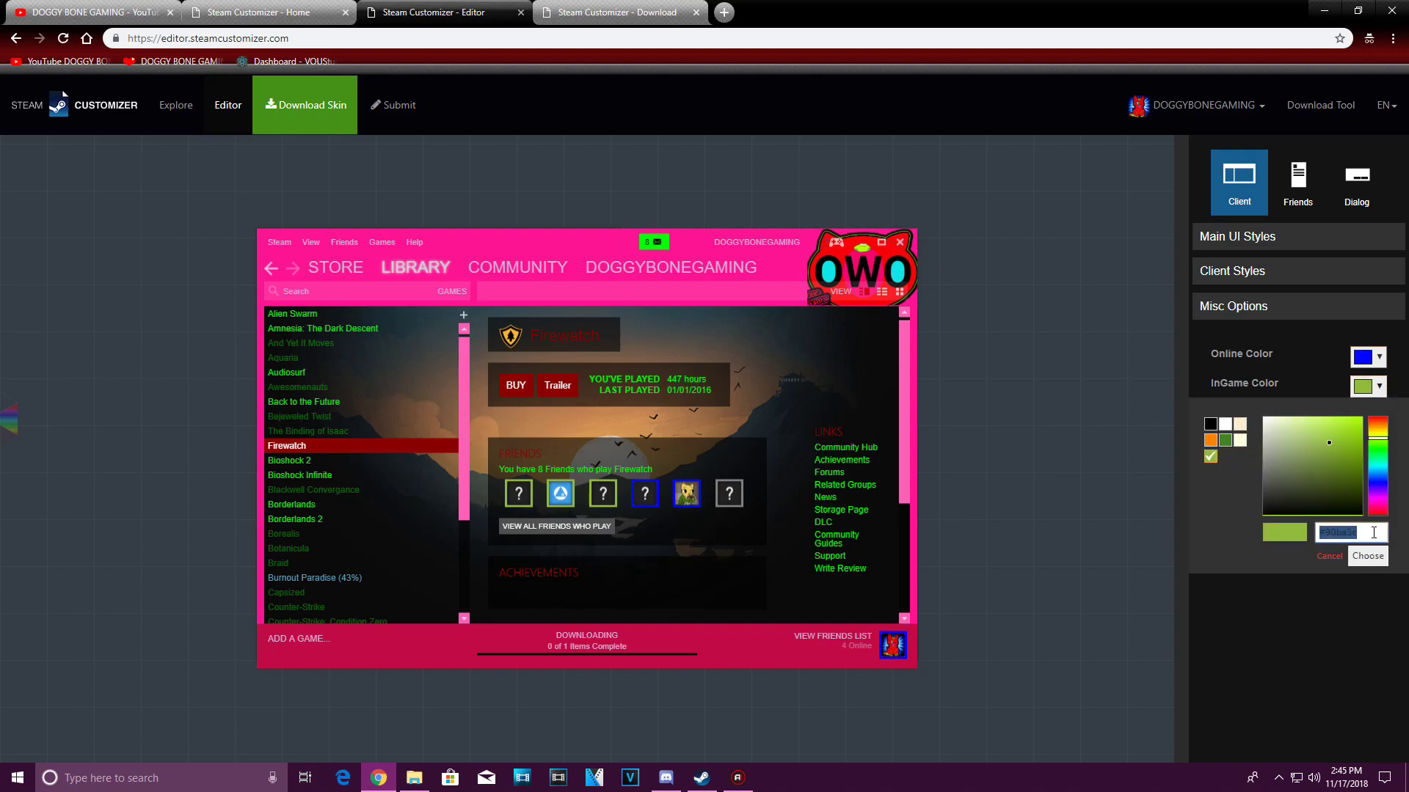
pyautogui.write('#00ff00')
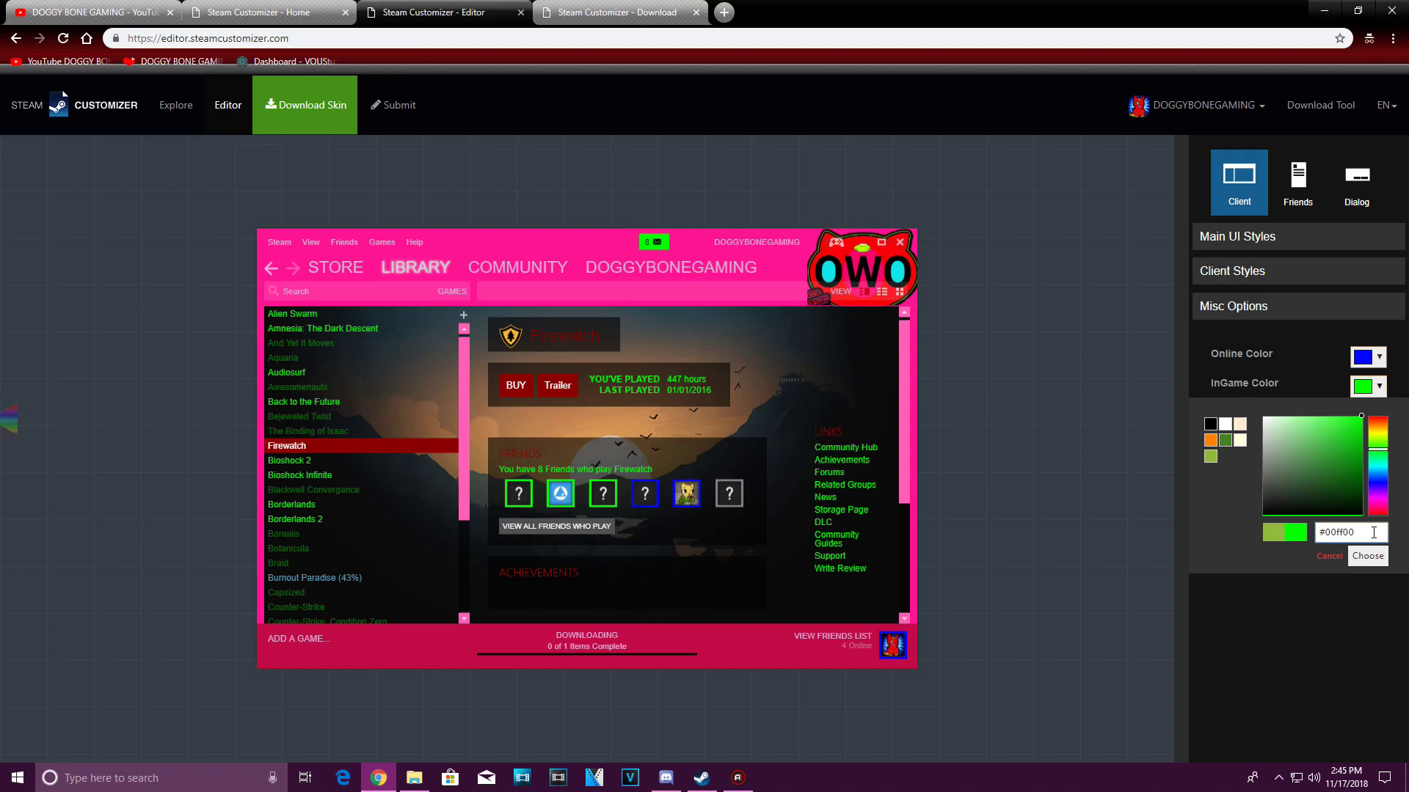
pyautogui.click(1367, 556)
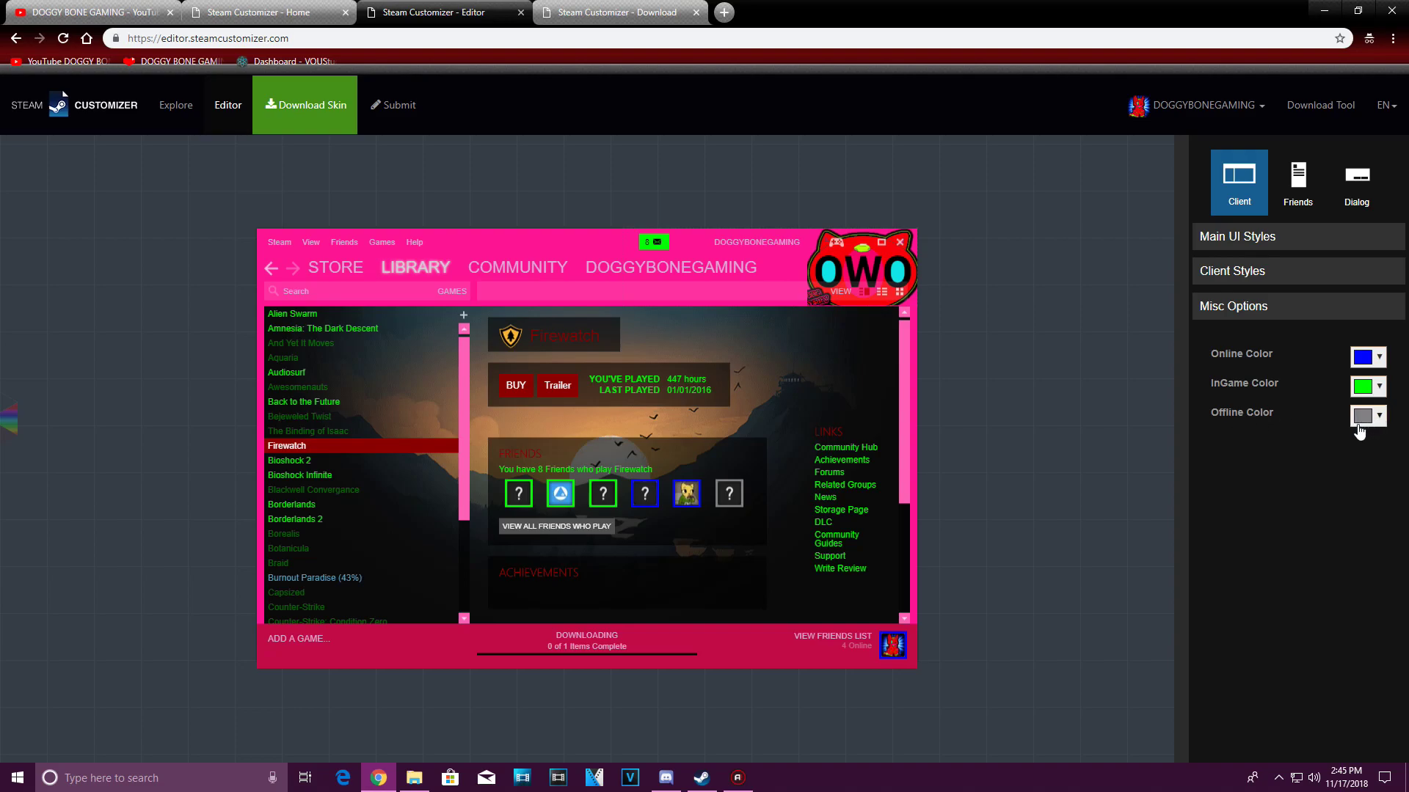
# Step: Copy the dark red Secondary color's hex value from the Main UI Styles, keeping that color
pyautogui.click(1246, 238)
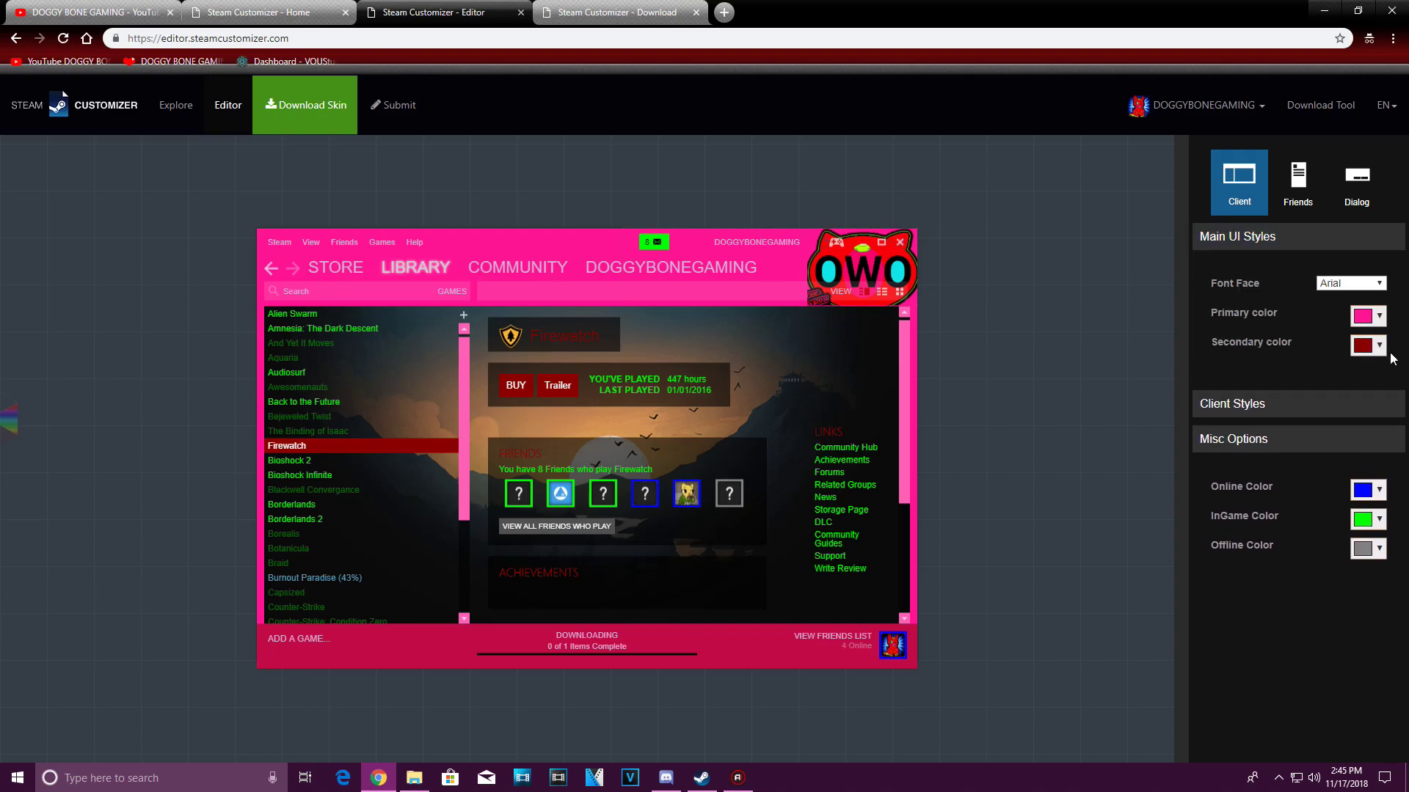
pyautogui.click(1368, 344)
pyautogui.tripleClick(1362, 491)
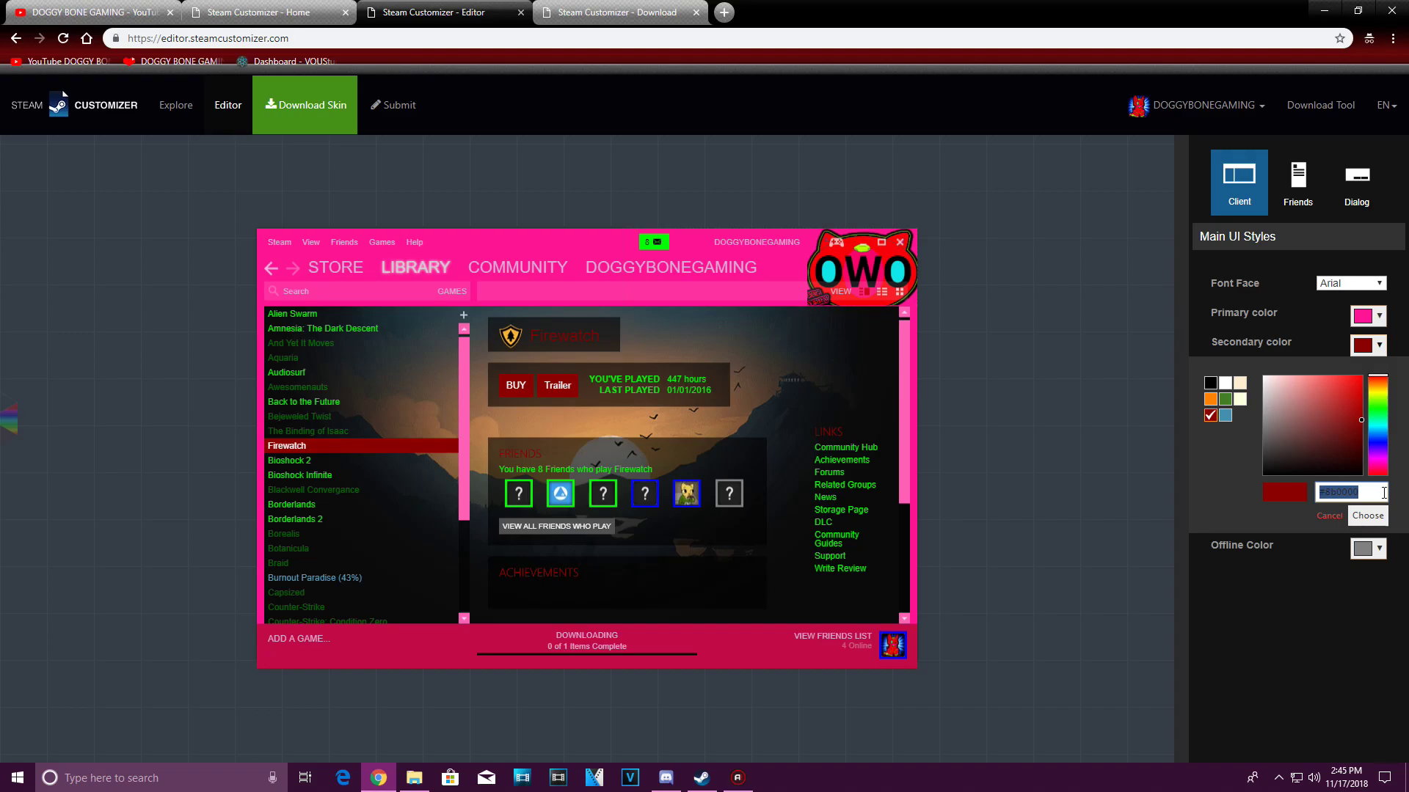
pyautogui.click(1368, 516)
pyautogui.click(1241, 239)
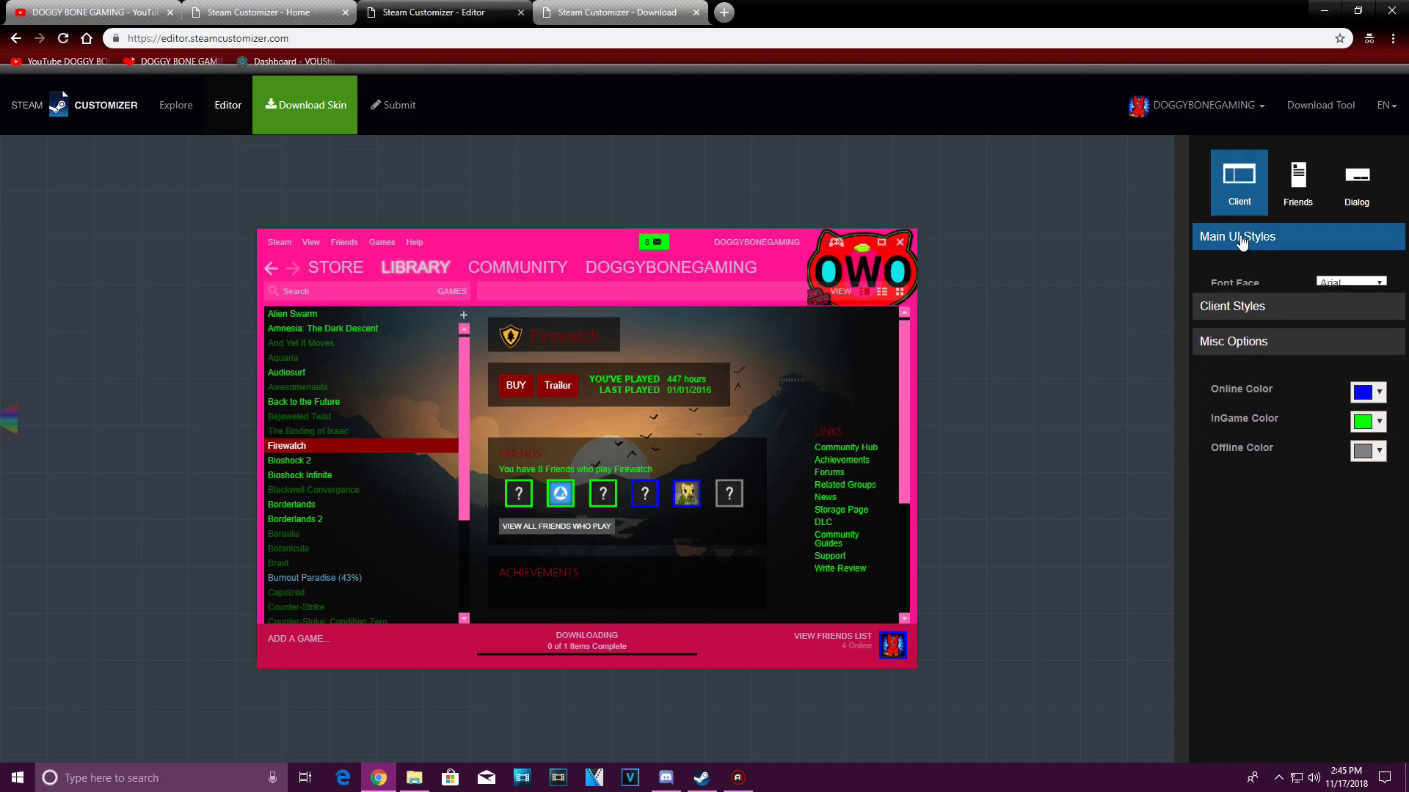
# Step: Review the Friends window preview and its Main UI Styles and Misc Options, comparing them with the Client view
pyautogui.click(1297, 184)
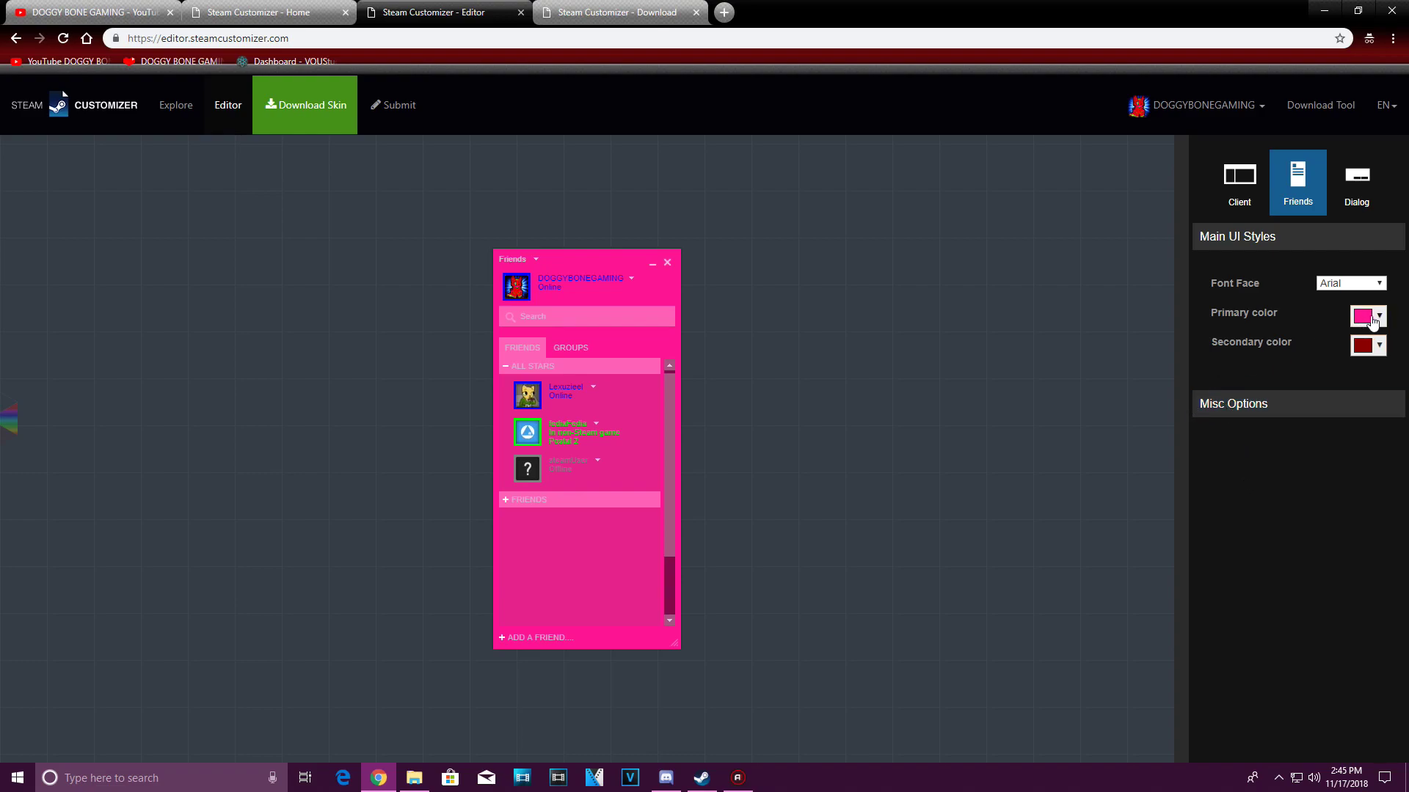
pyautogui.click(1238, 192)
pyautogui.click(1286, 201)
pyautogui.click(1271, 242)
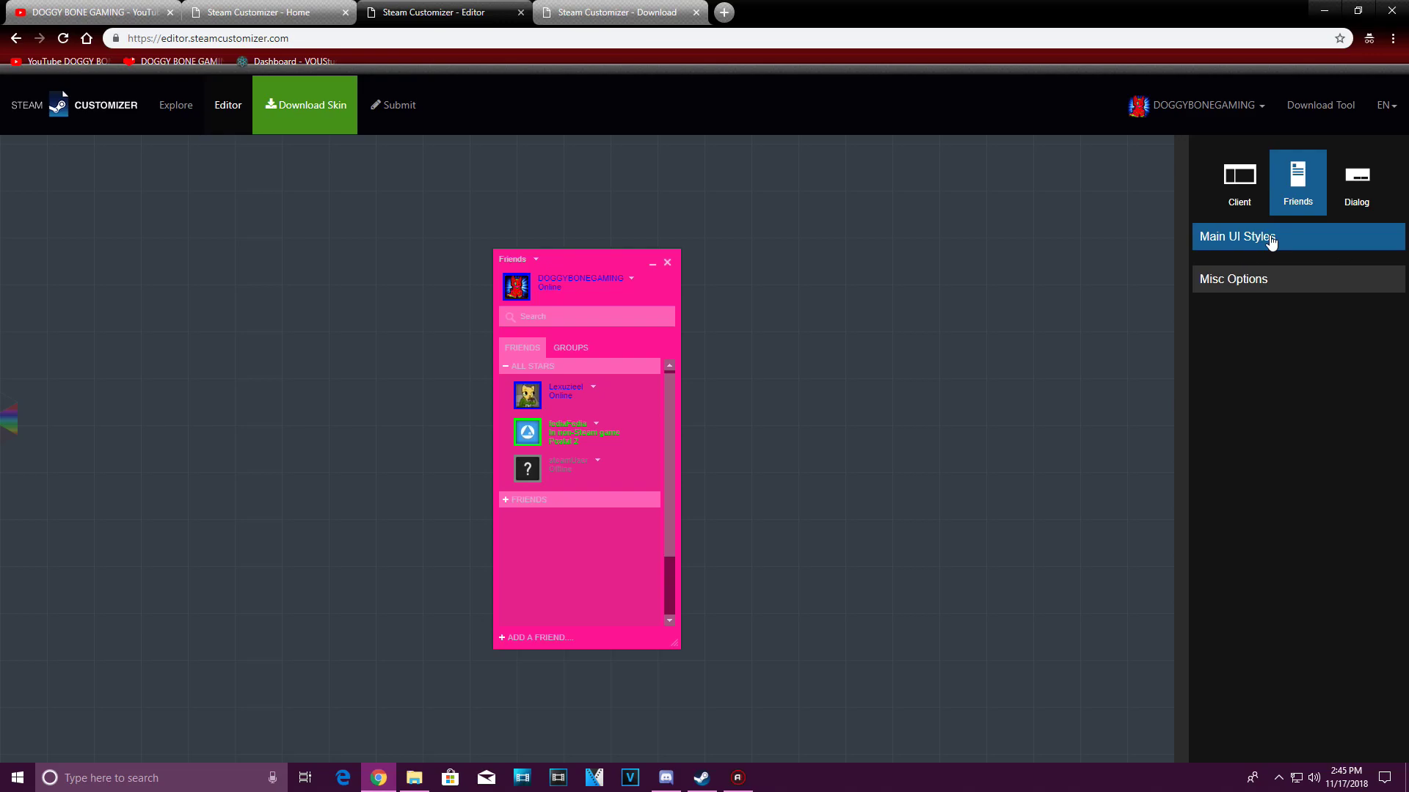
pyautogui.click(1260, 277)
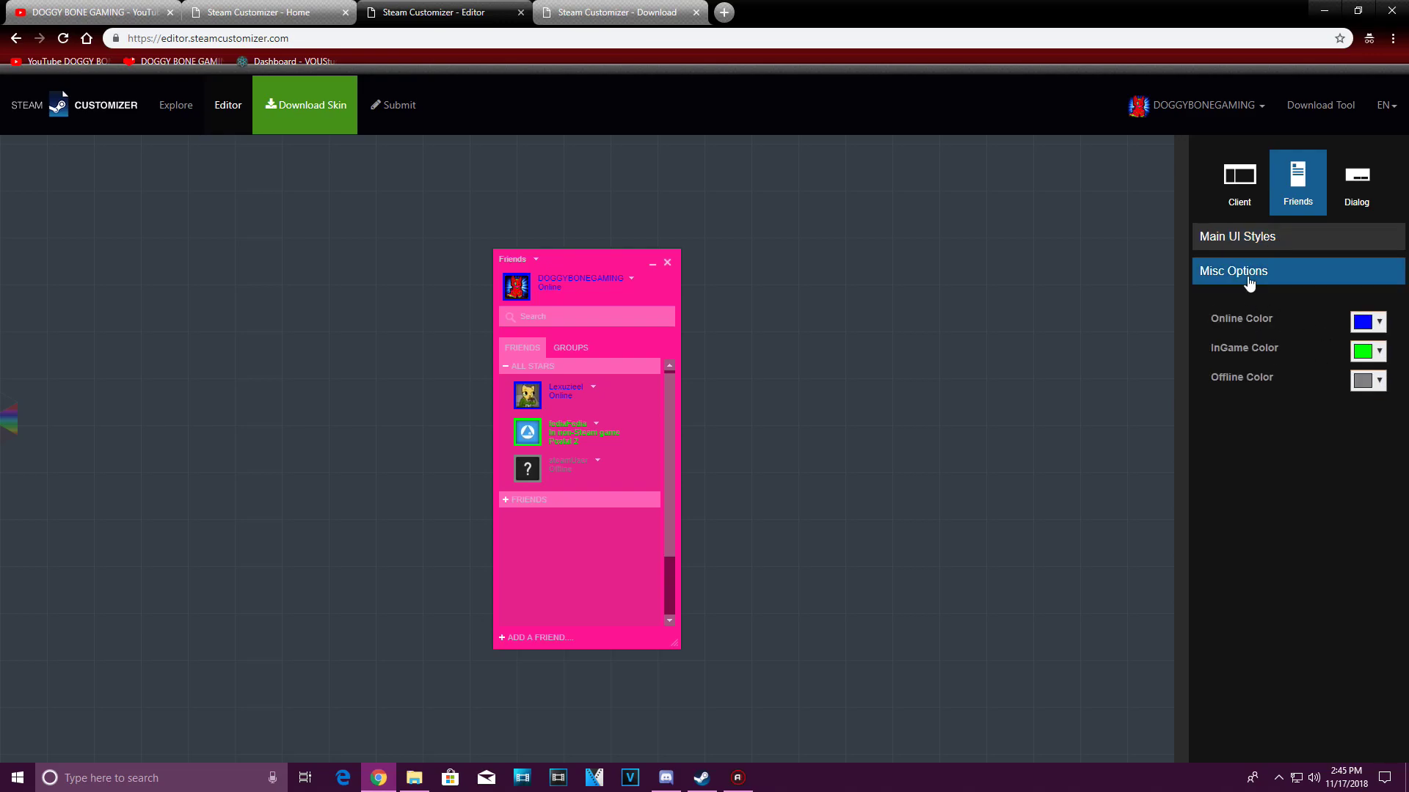
pyautogui.click(1235, 208)
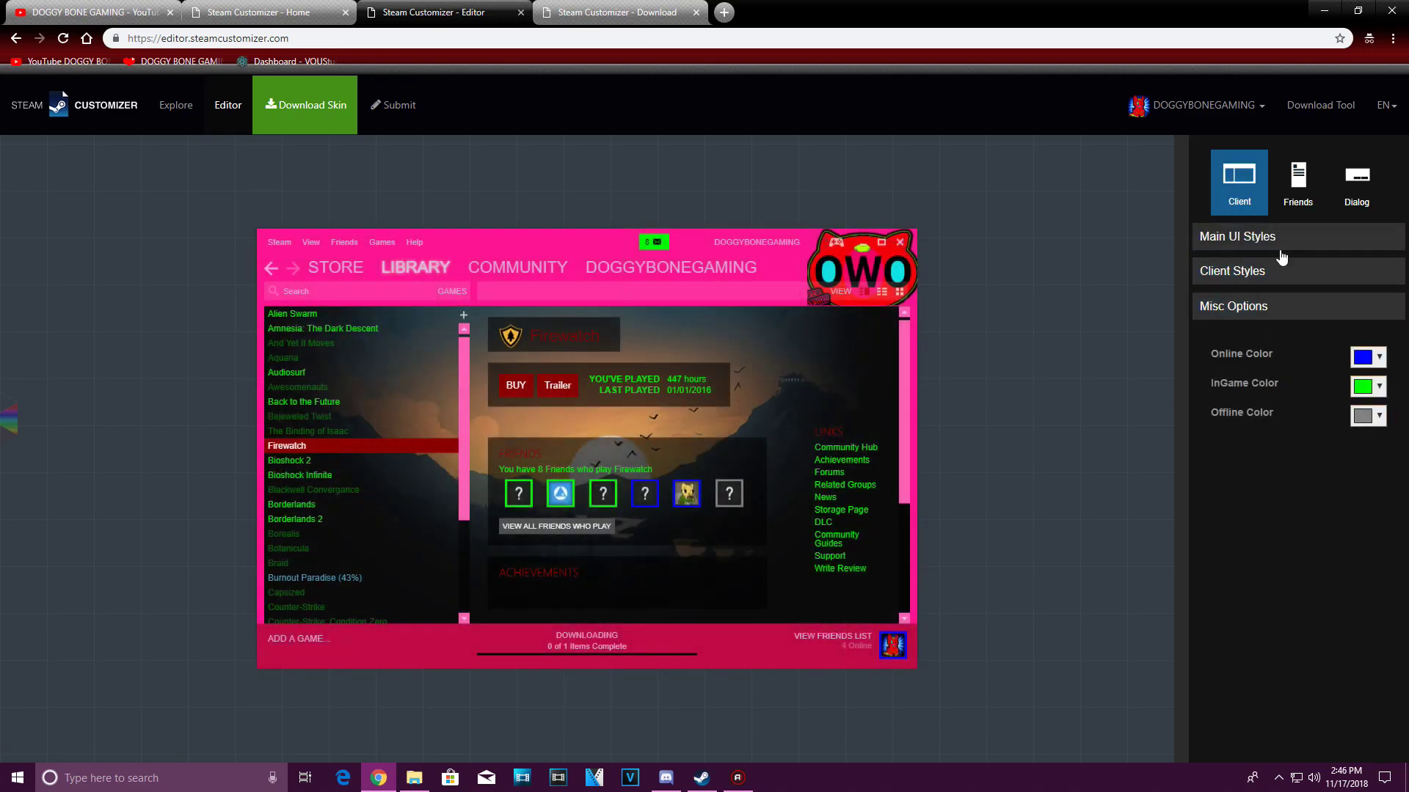
pyautogui.click(1293, 211)
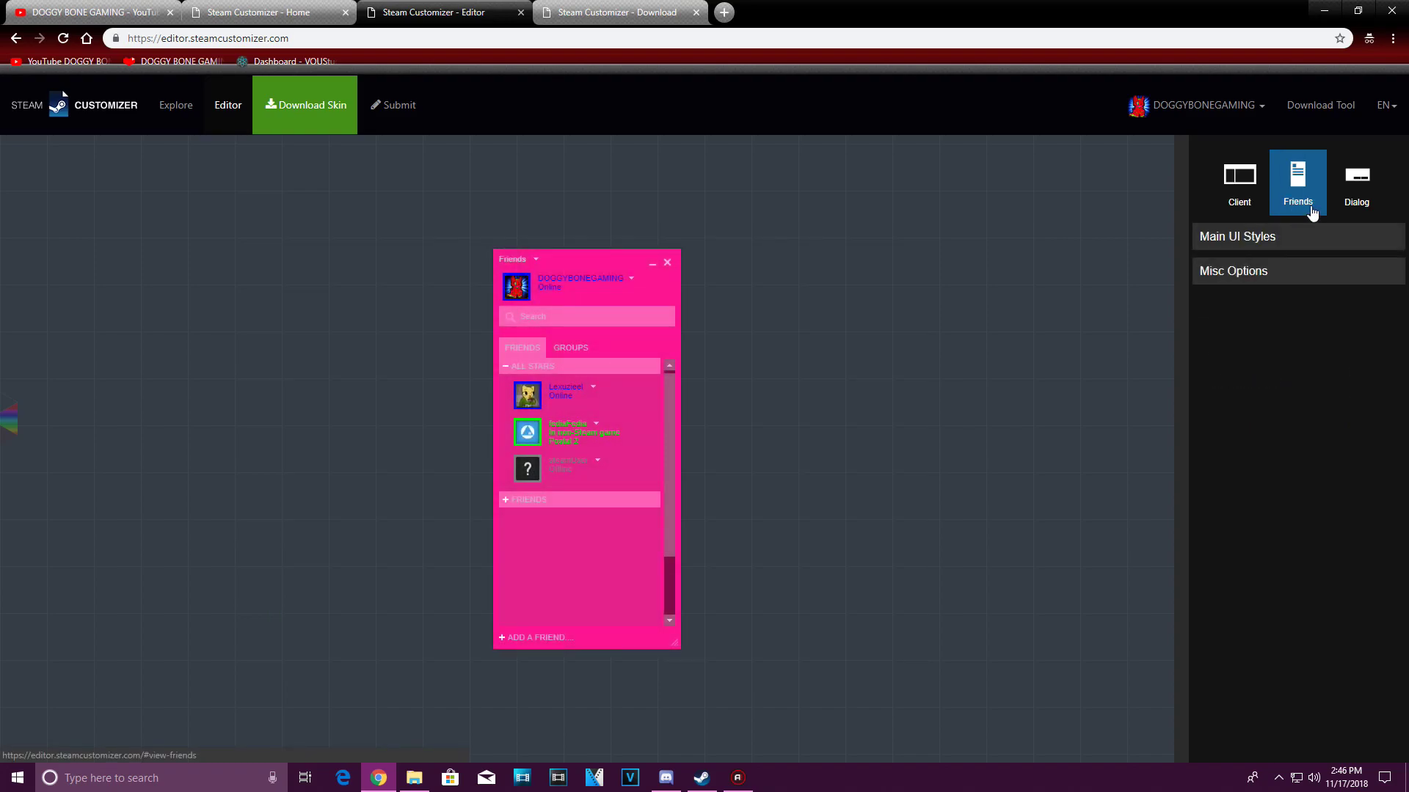
# Step: Set the Button Color in the Dialog view's button settings to #8b0000, apply it and return to the Client view
pyautogui.click(1356, 211)
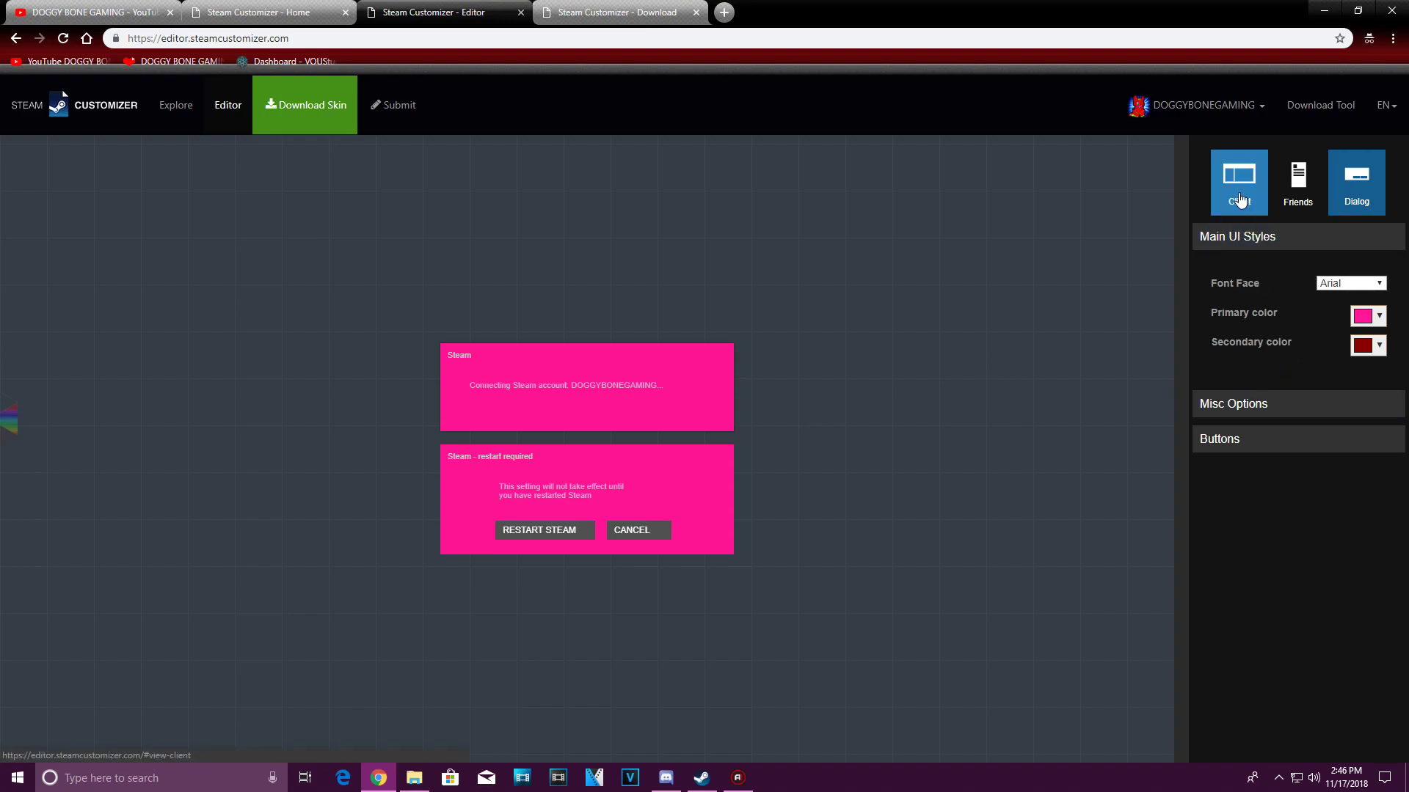
pyautogui.click(1258, 237)
pyautogui.click(1261, 285)
pyautogui.click(1261, 285)
pyautogui.click(1284, 307)
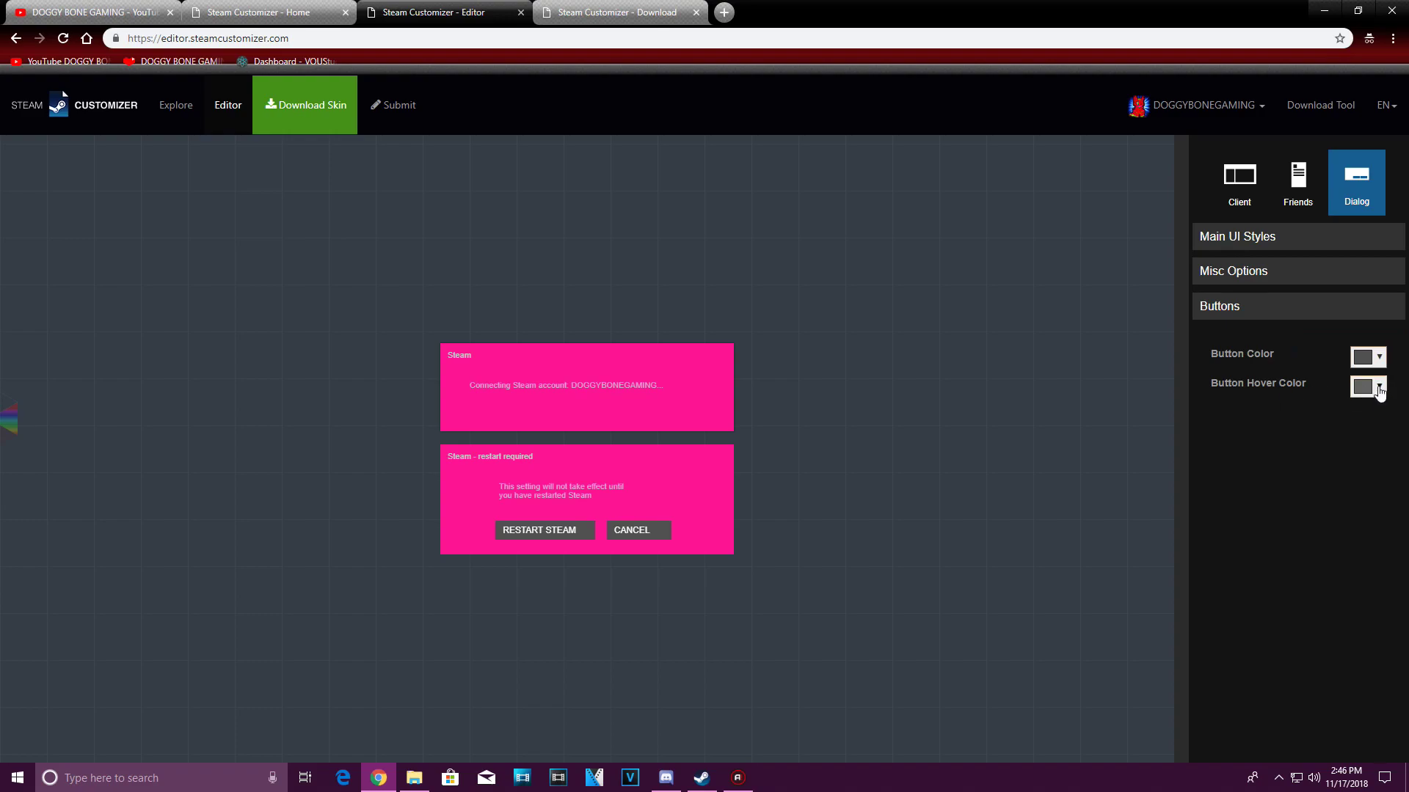
pyautogui.click(1375, 360)
pyautogui.doubleClick(1366, 517)
pyautogui.hotkey('ctrl', 'a')
pyautogui.press('BackSpace')
pyautogui.write('#8b0000')
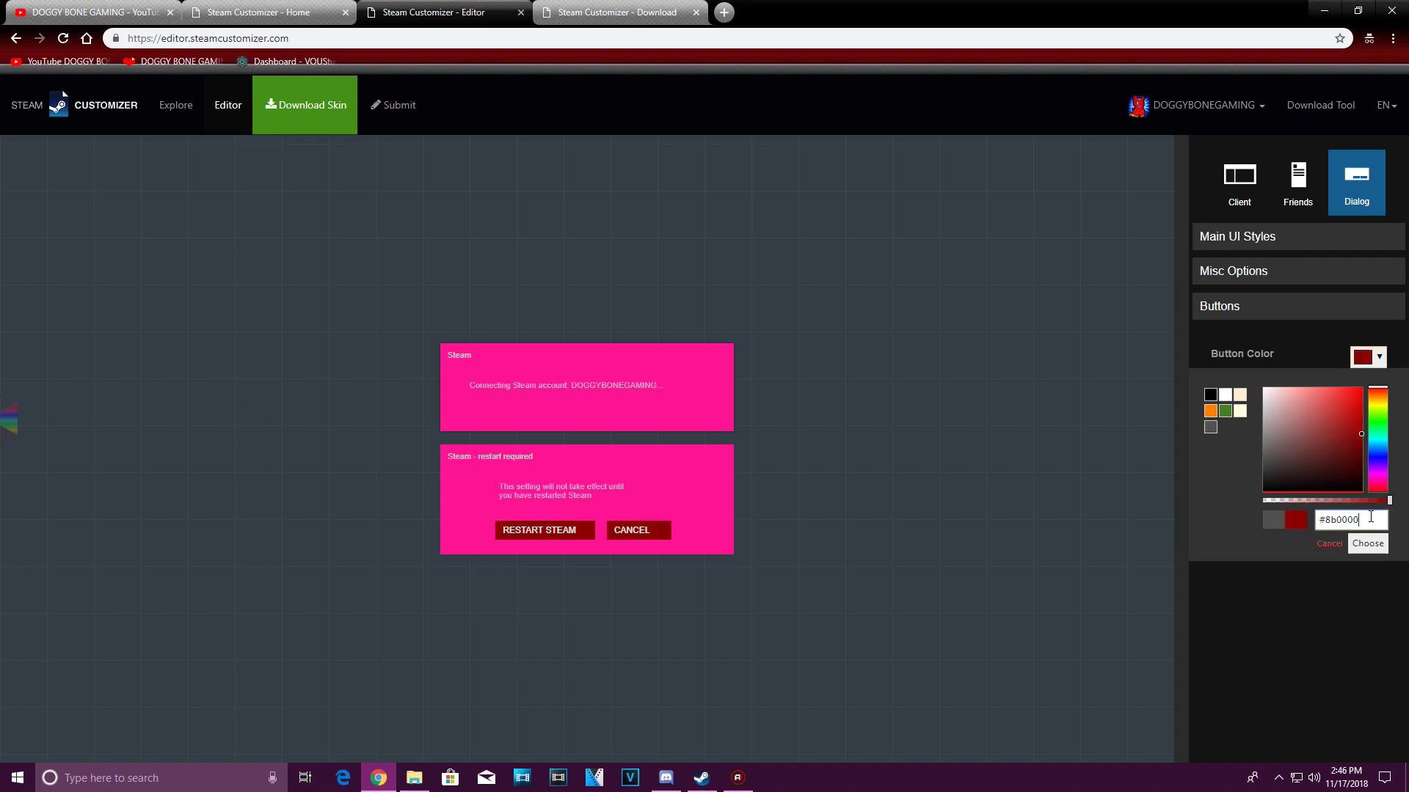
pyautogui.click(1367, 543)
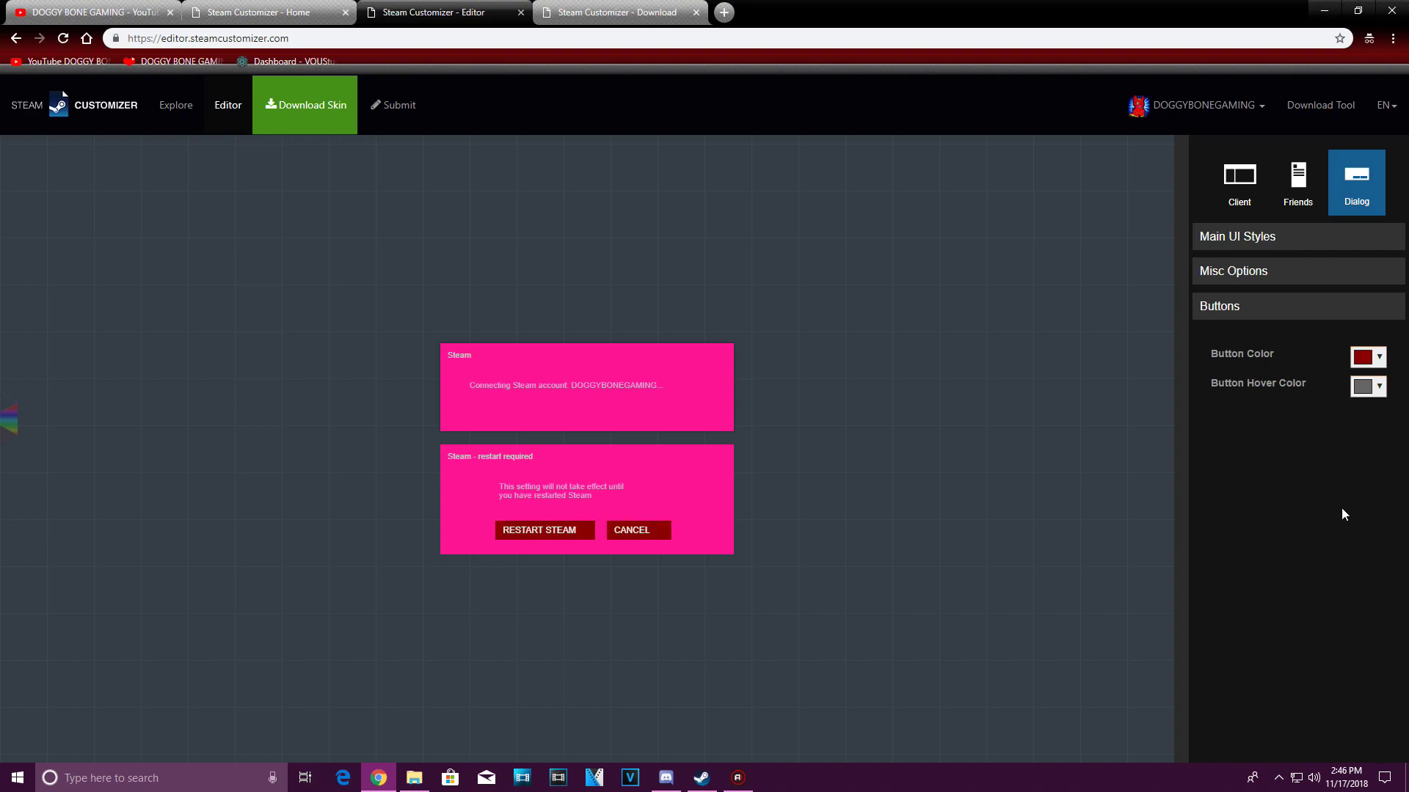
pyautogui.click(1252, 211)
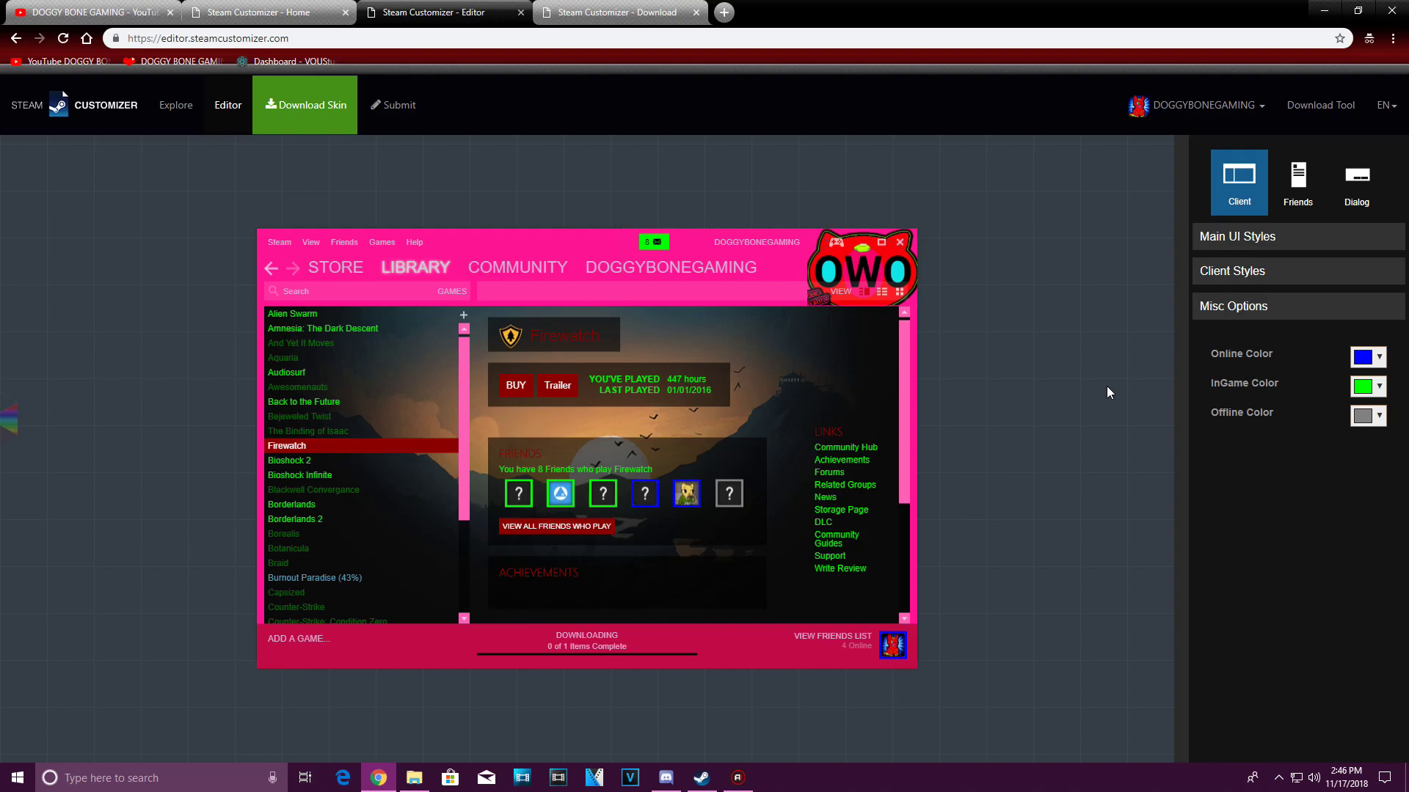
# Step: Submit the skin to the gallery under the name "Dwaggo Pink Theme" and close the submission dialog
pyautogui.click(377, 104)
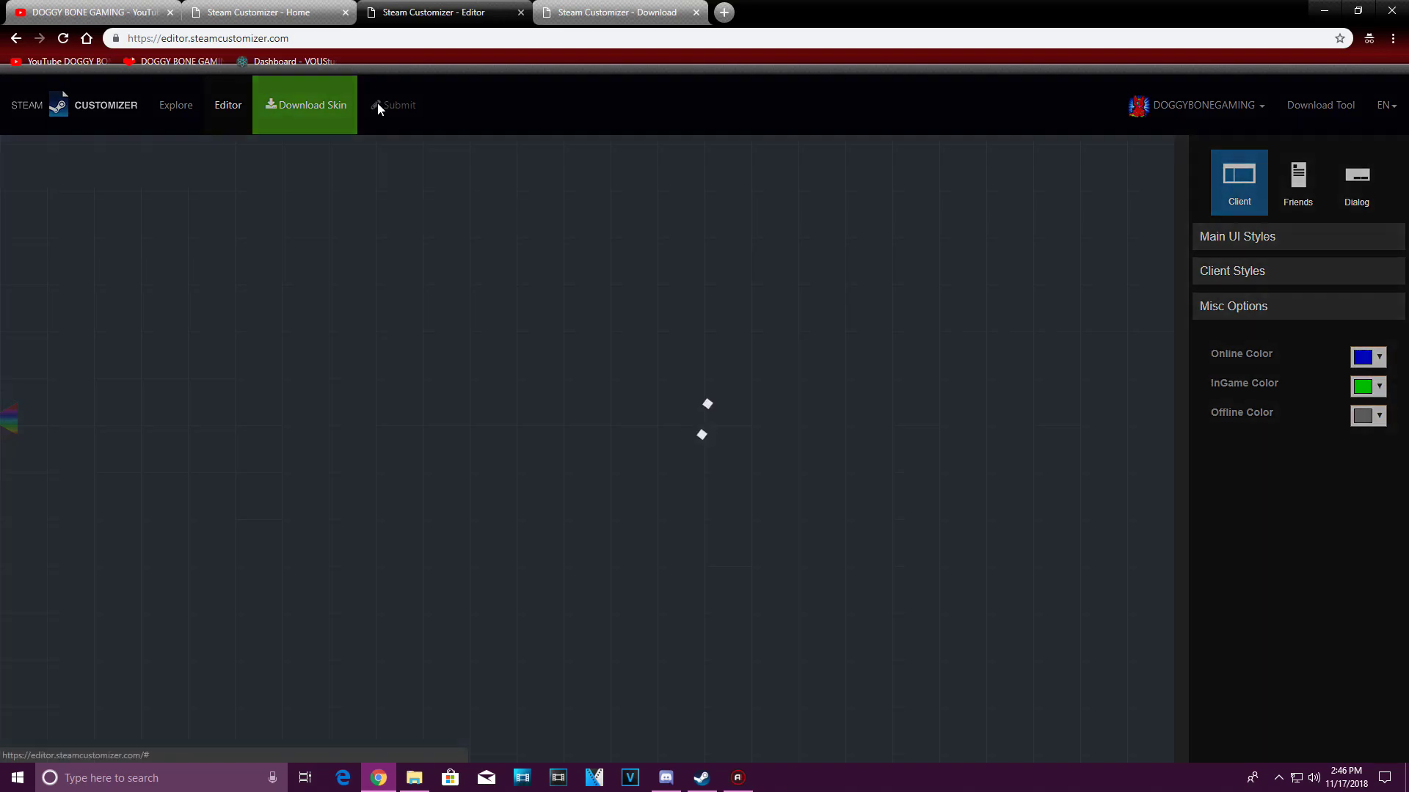
pyautogui.click(784, 378)
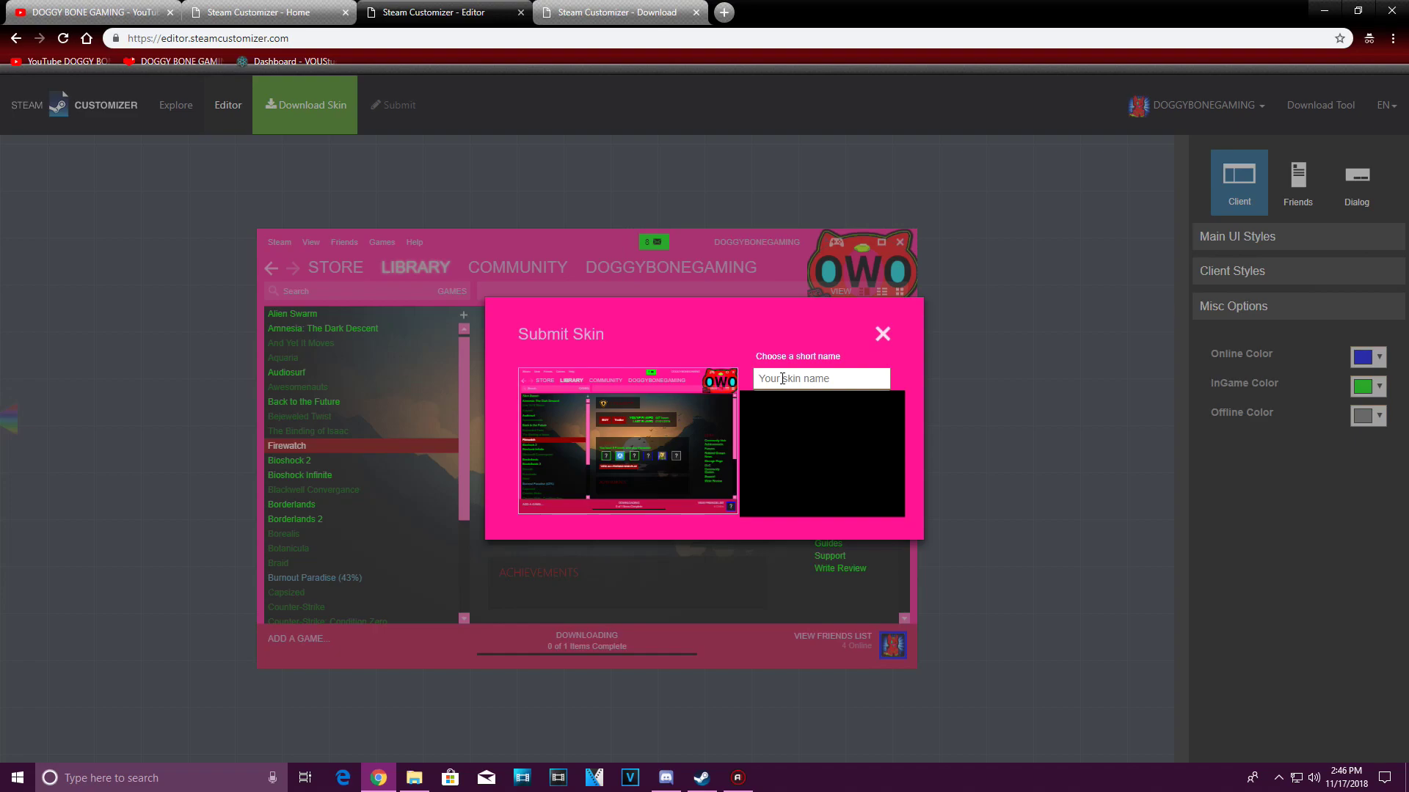
pyautogui.write('Dwaggo')
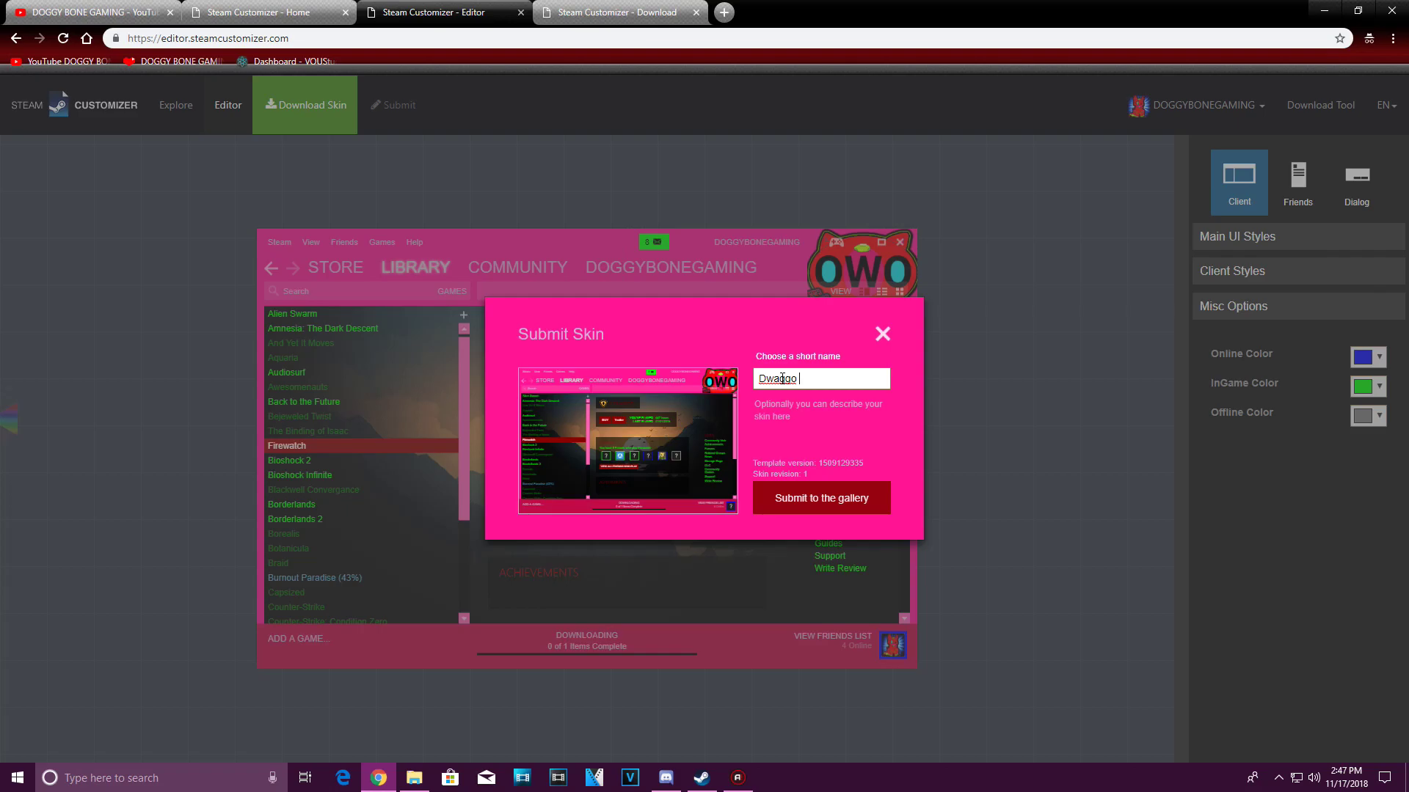
pyautogui.write('Pink Theme')
pyautogui.click(827, 503)
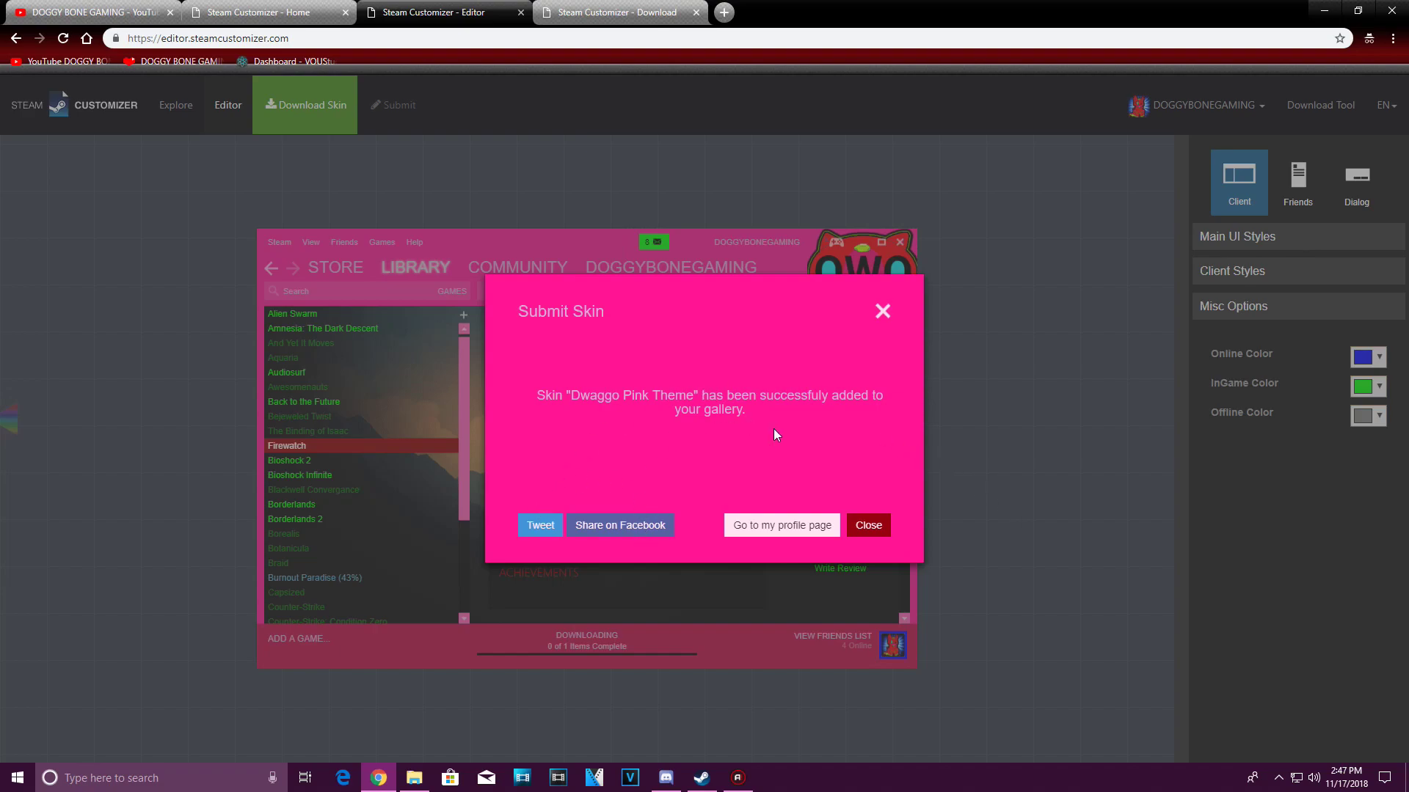
pyautogui.click(881, 531)
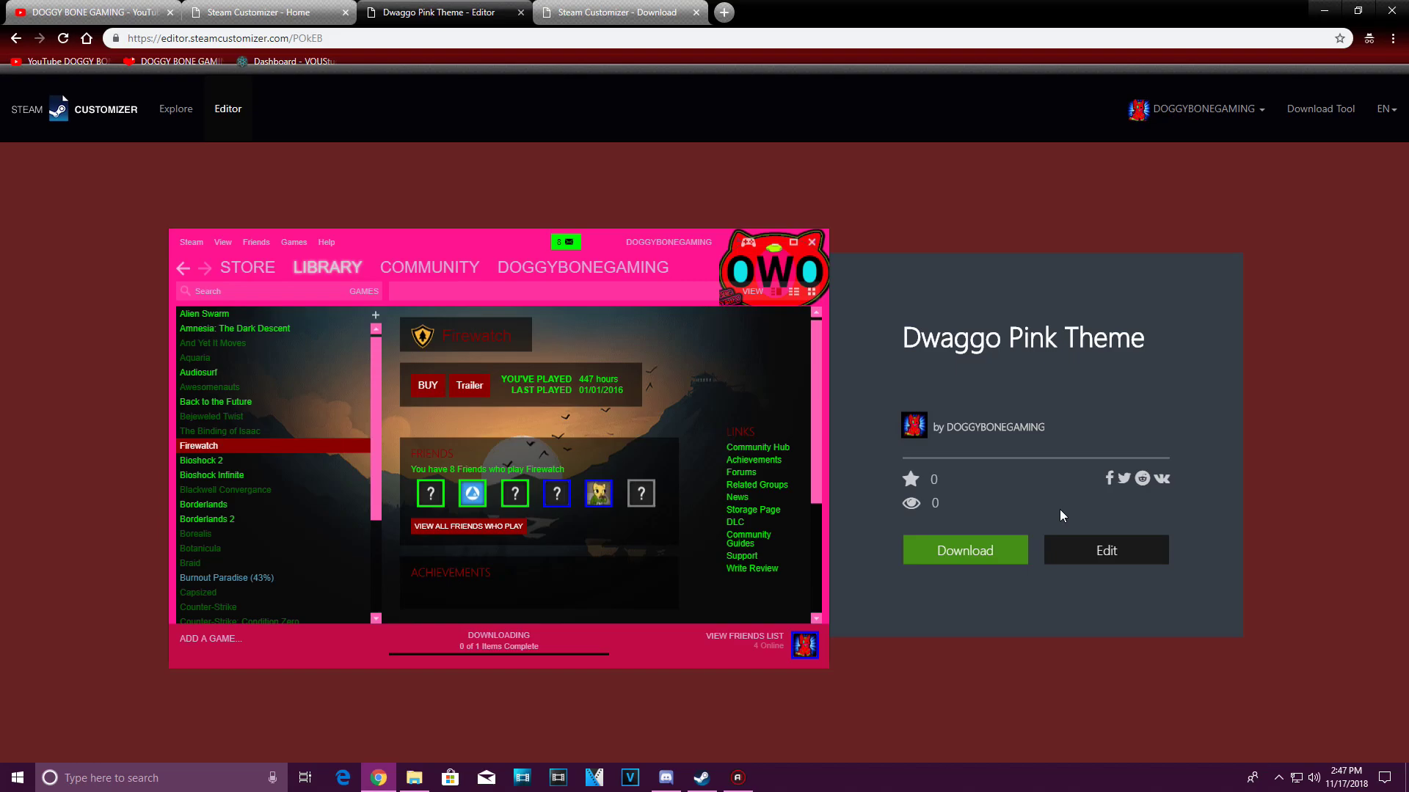
# Step: Download the Dwaggo Pink Theme skin file from its gallery page and dismiss the browser's download bar
pyautogui.click(965, 551)
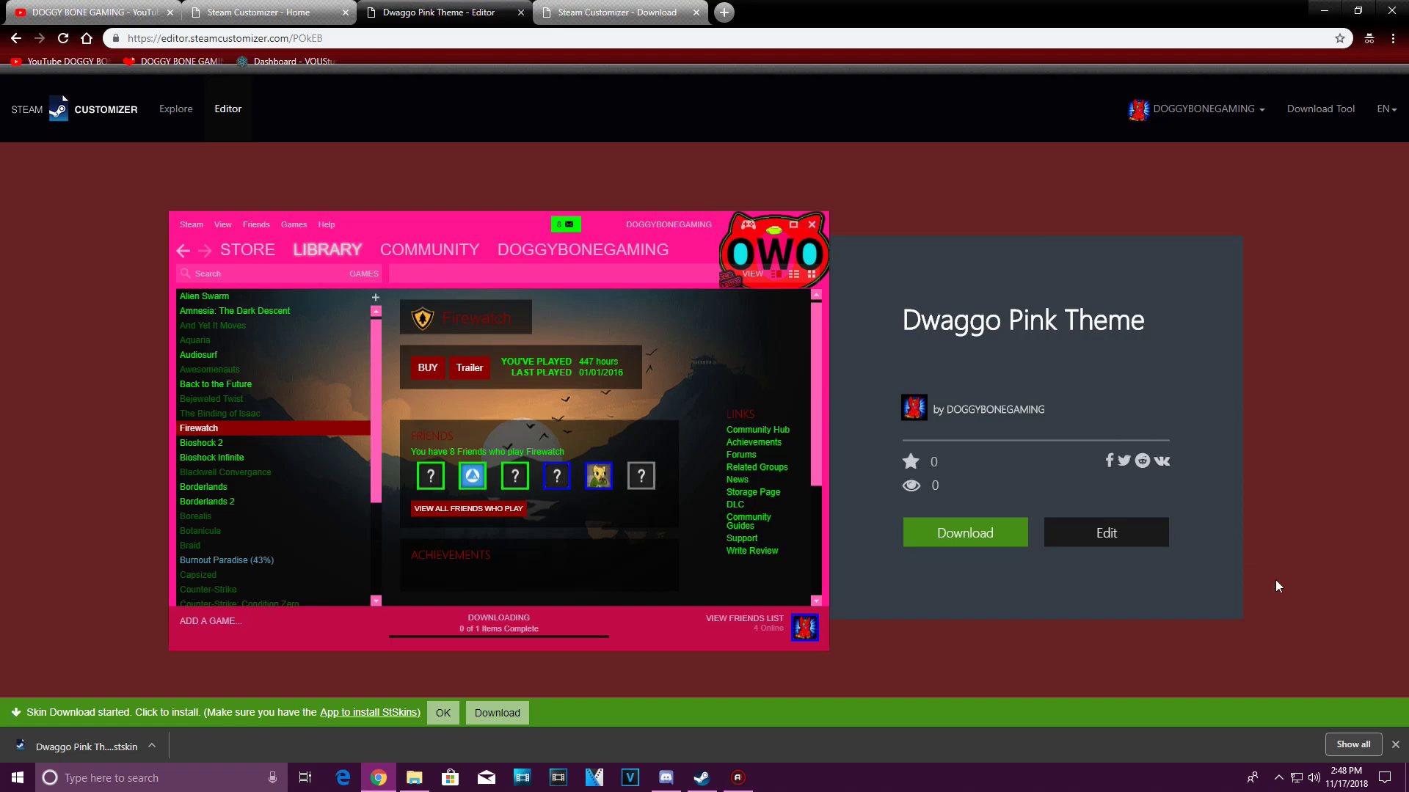
pyautogui.click(1393, 745)
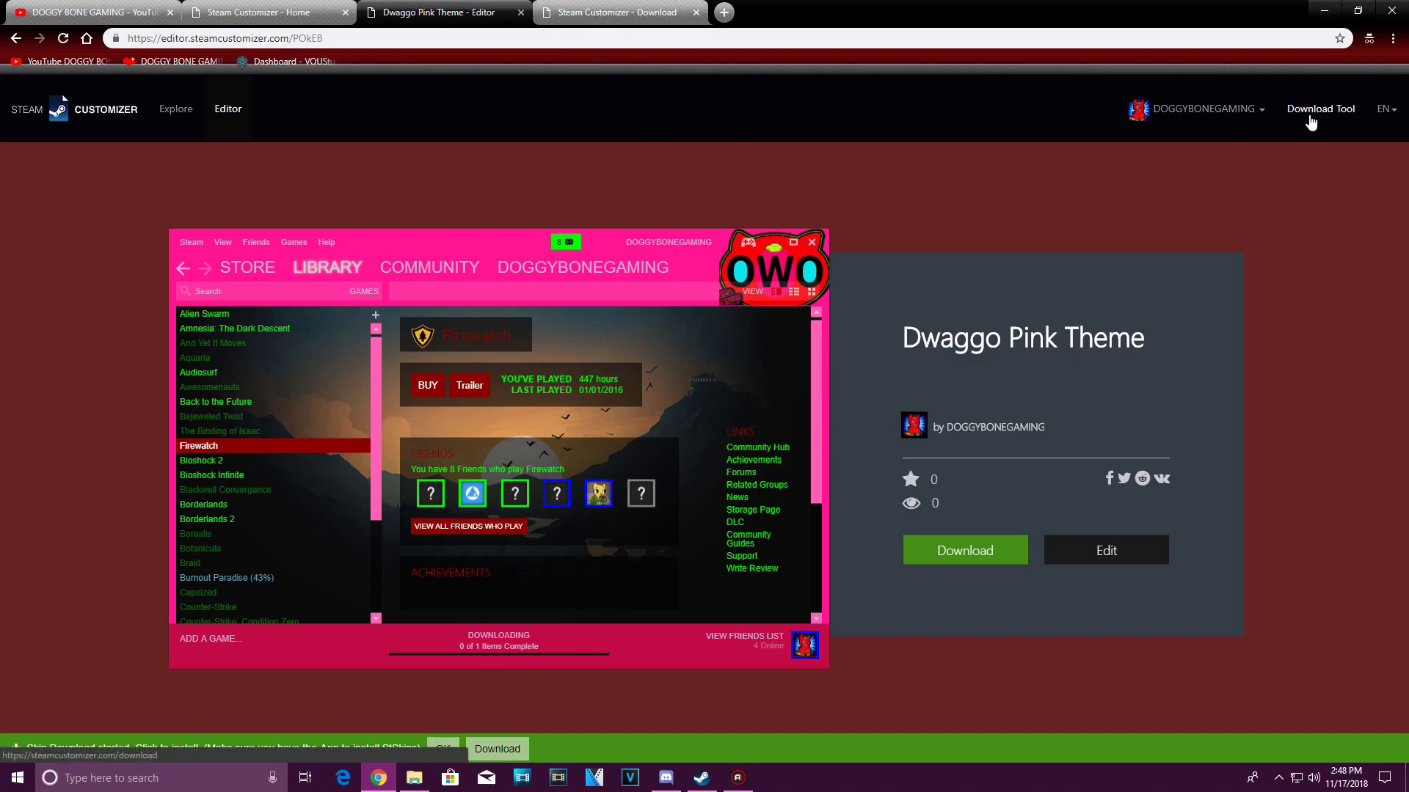
# Step: Review the Steam Customizer download page for the skin manager tool that opens StSkin files
pyautogui.click(606, 15)
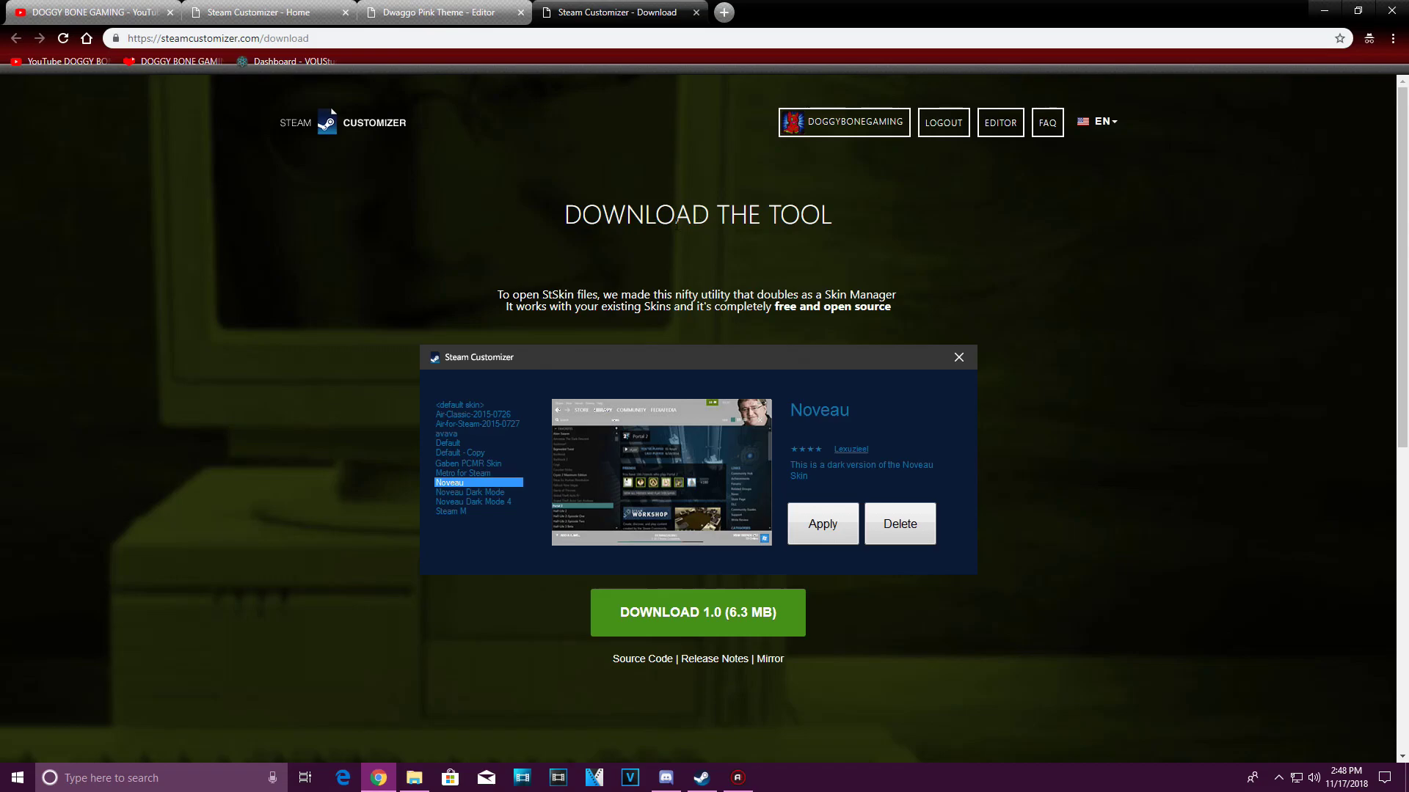
pyautogui.scroll(-4, 565, 255)
pyautogui.scroll(3, 565, 254)
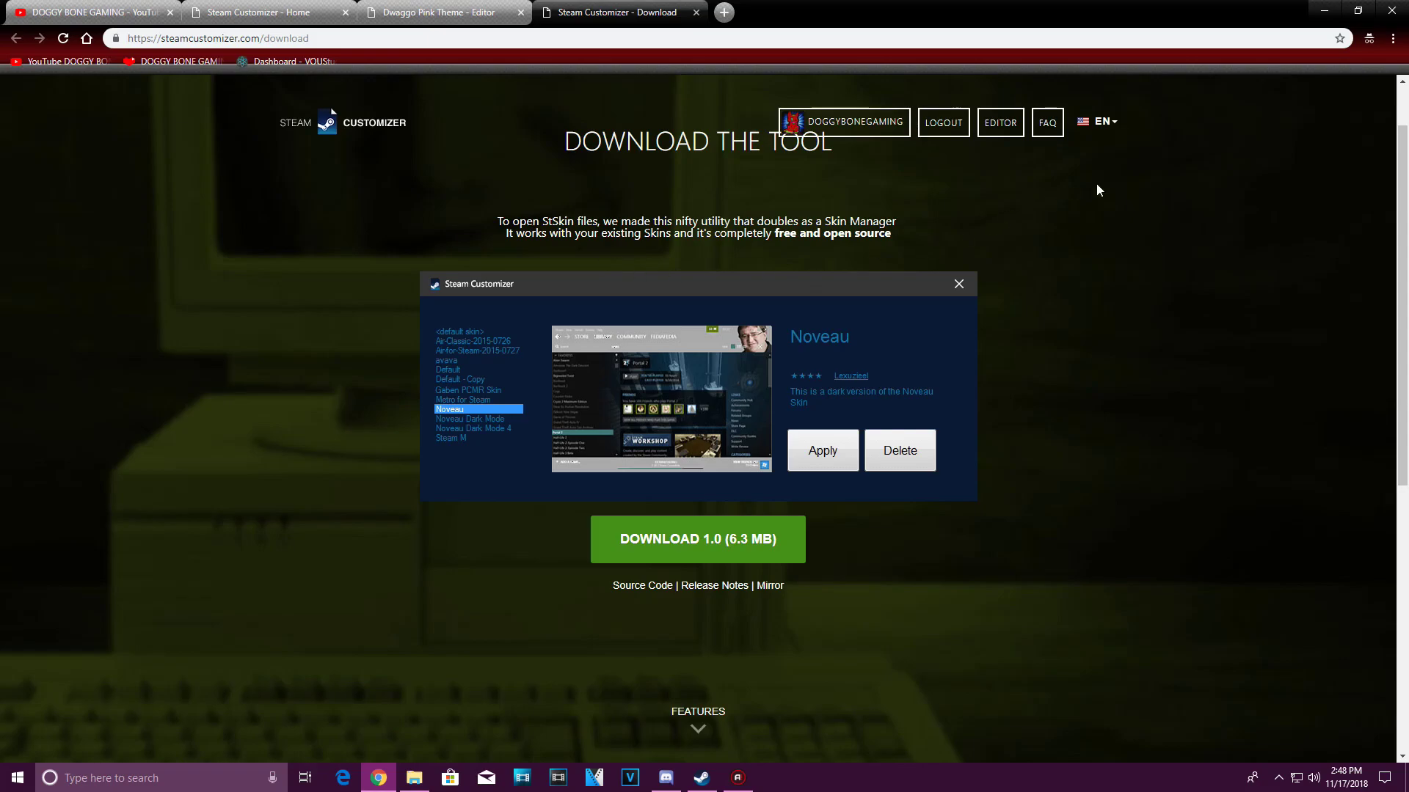
# Step: Move the Dwaggo Pink Theme file from the desktop into the Steam Skins folder in File Explorer
pyautogui.click(1321, 10)
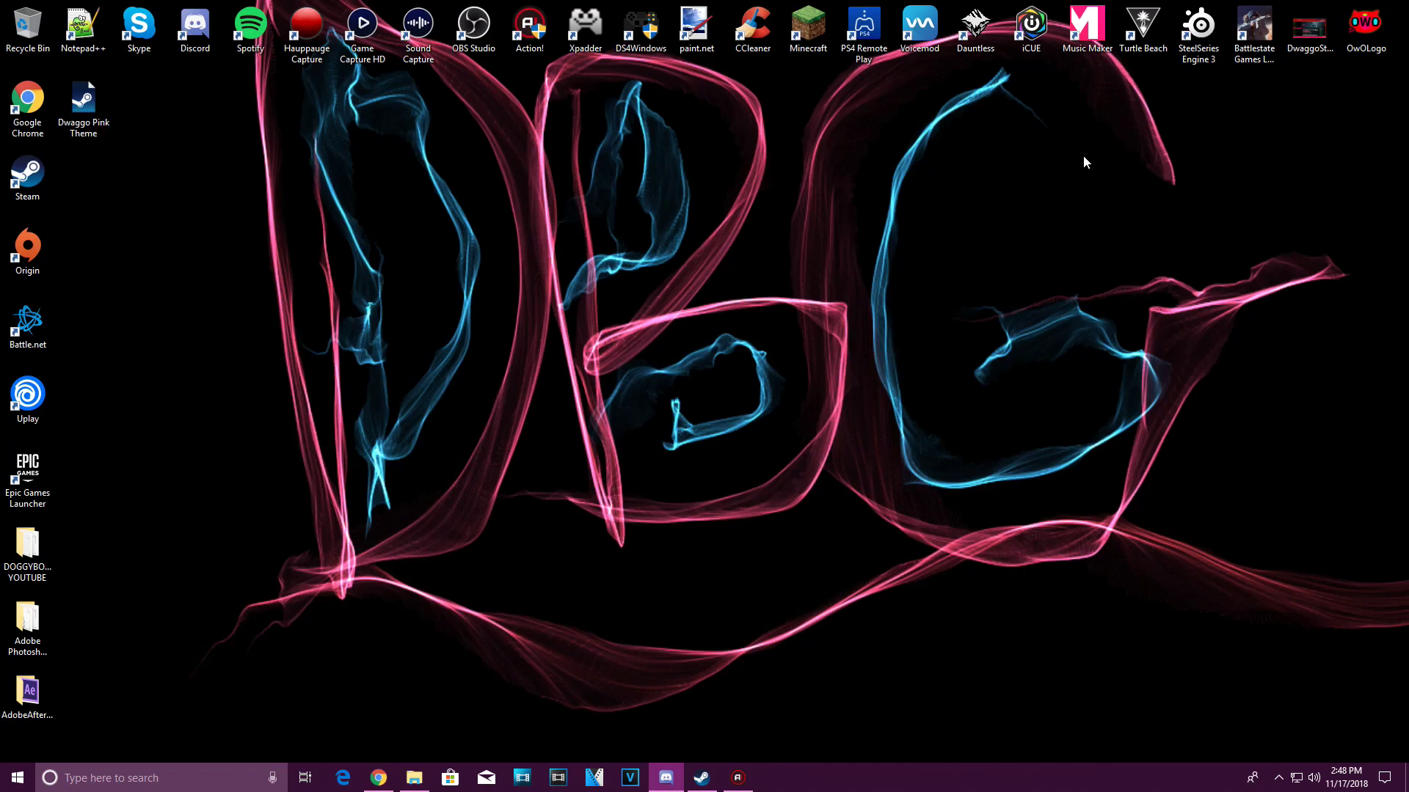
pyautogui.click(413, 778)
pyautogui.moveTo(600, 128); pyautogui.dragTo(632, 129)
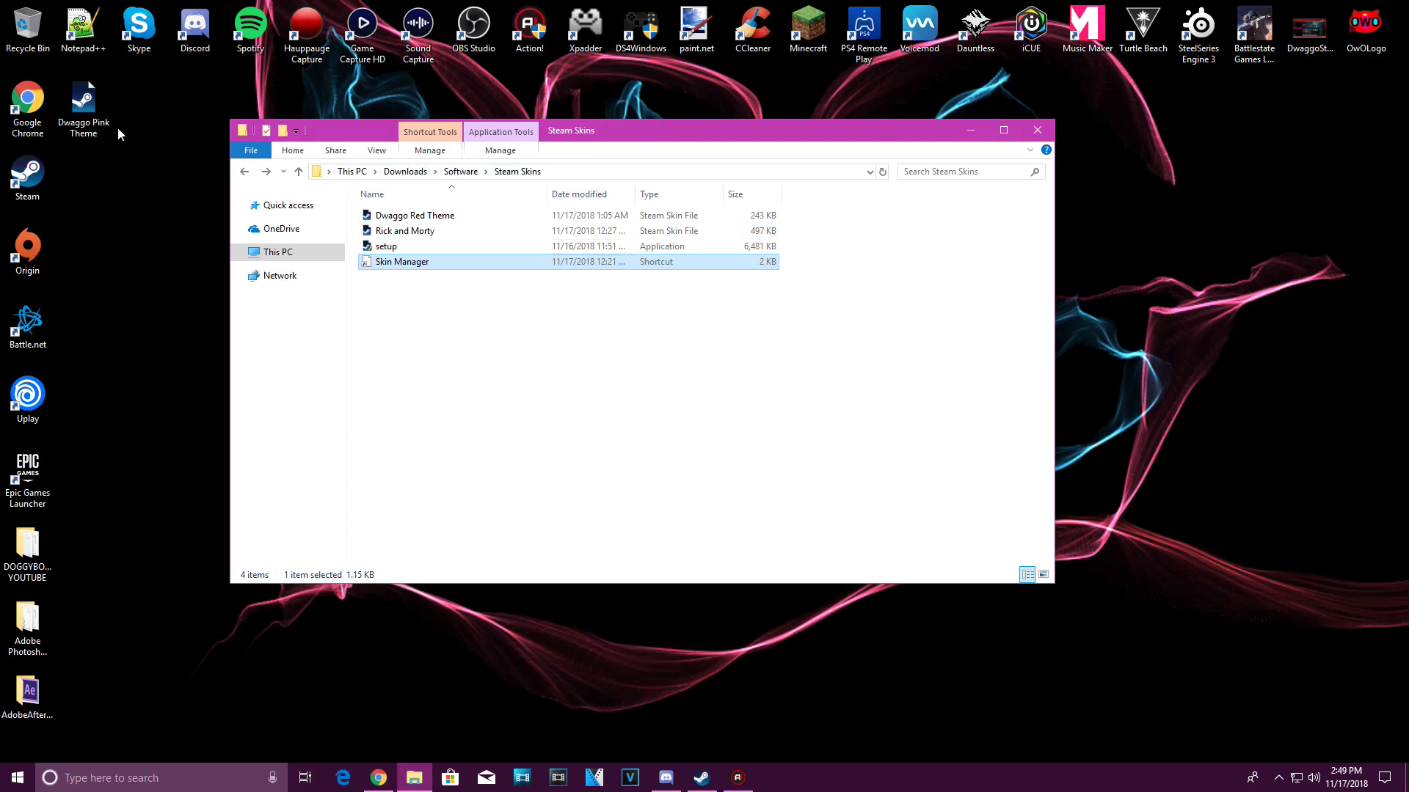
pyautogui.moveTo(93, 107); pyautogui.dragTo(511, 336)
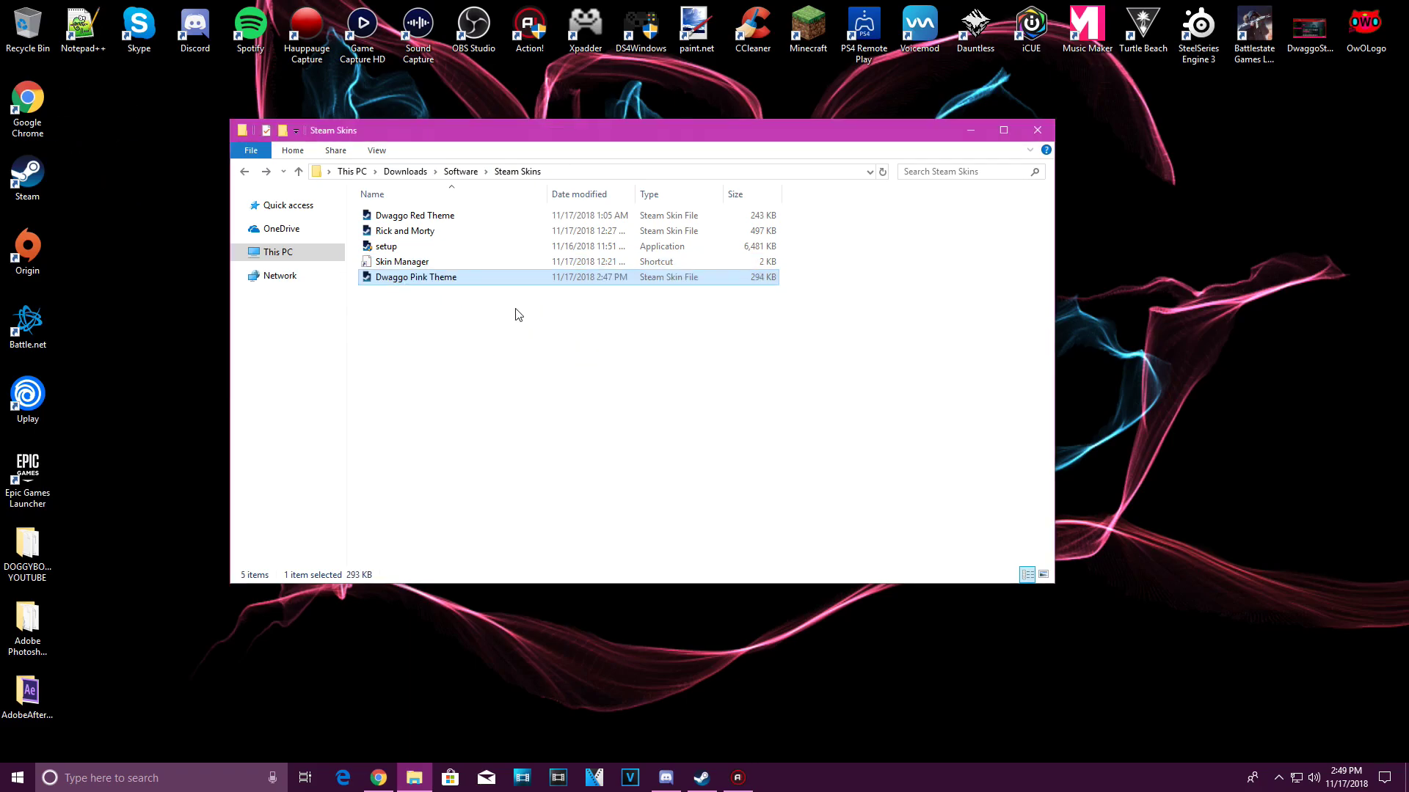
# Step: Launch Skin Manager from the Steam Skins folder and allow SkinInstaller.exe to make changes to the device
pyautogui.click(402, 266)
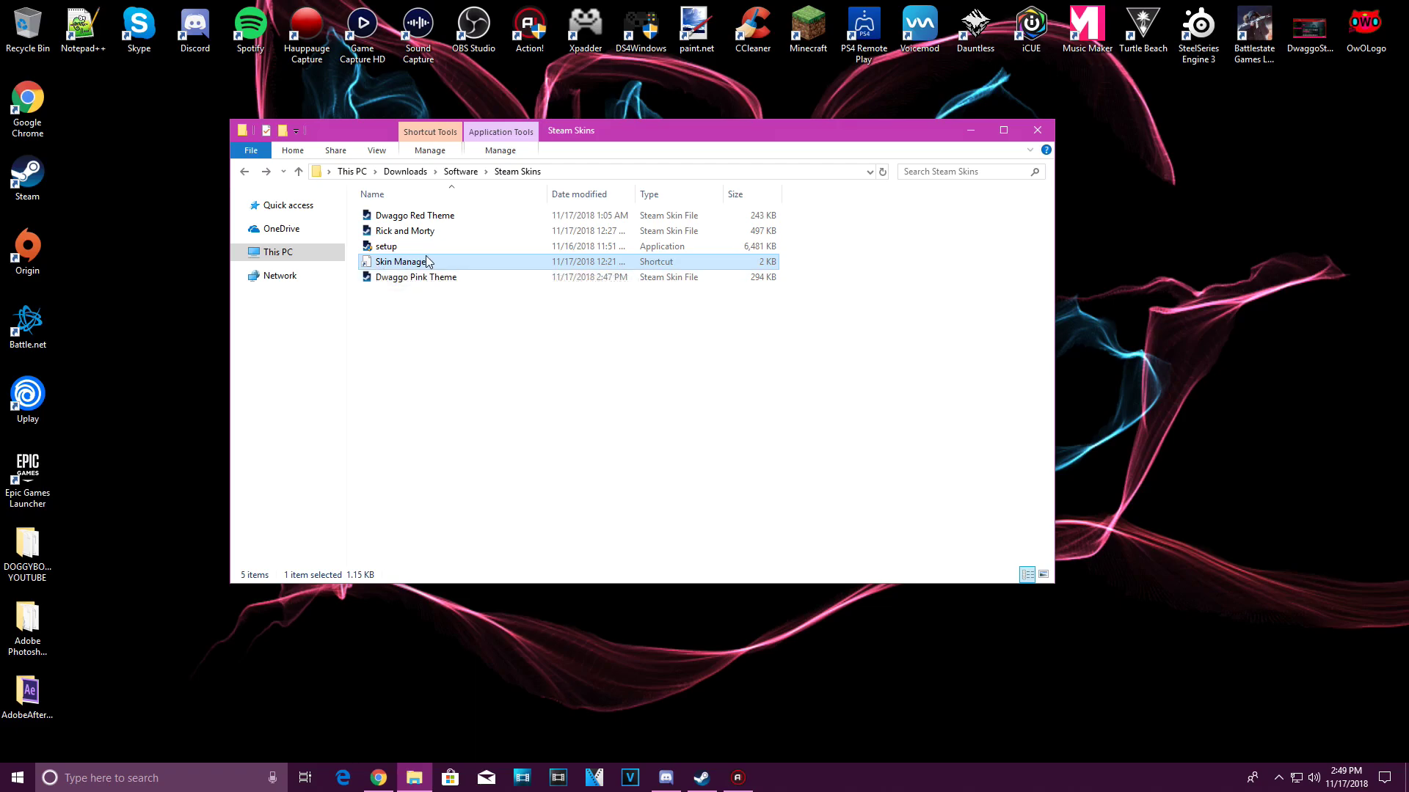
pyautogui.doubleClick(404, 264)
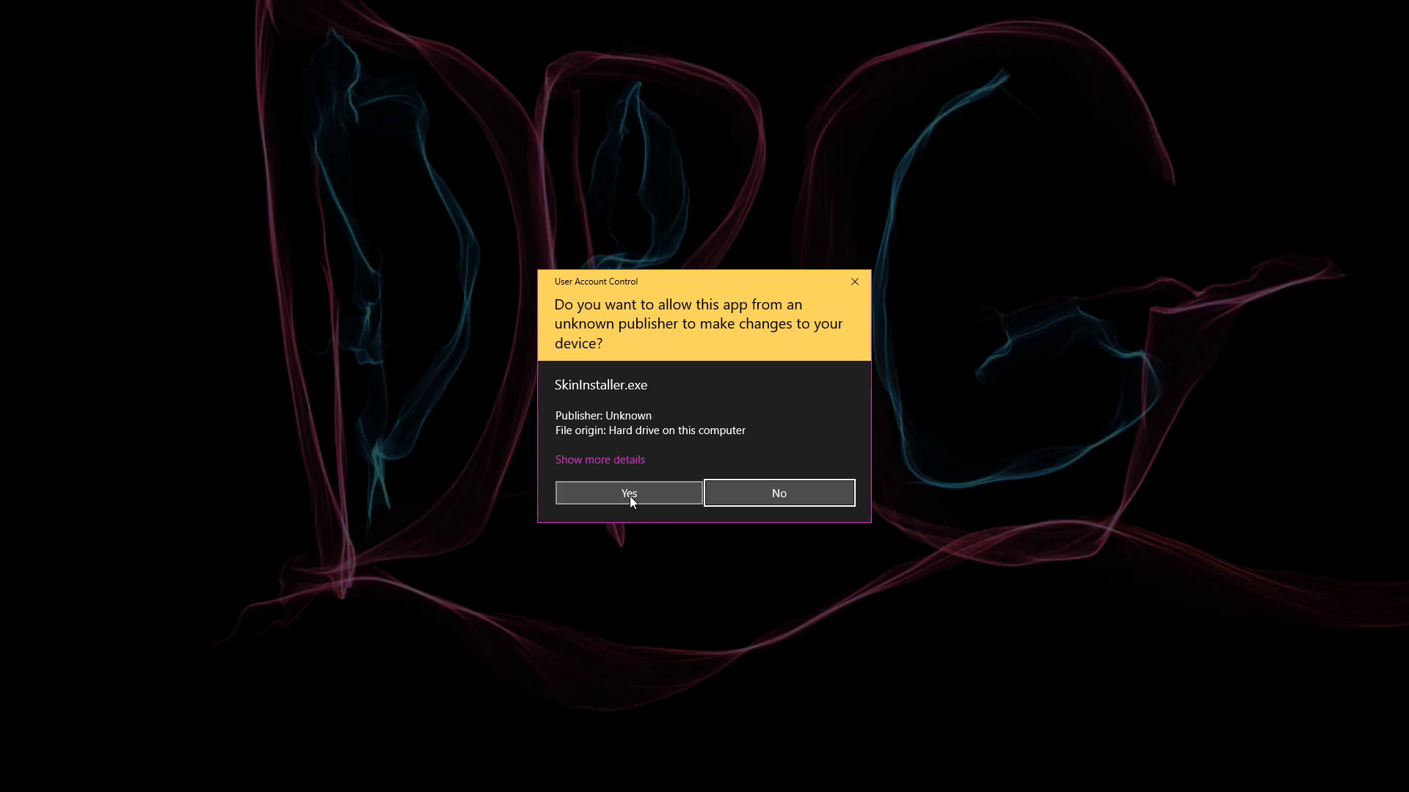
pyautogui.click(629, 496)
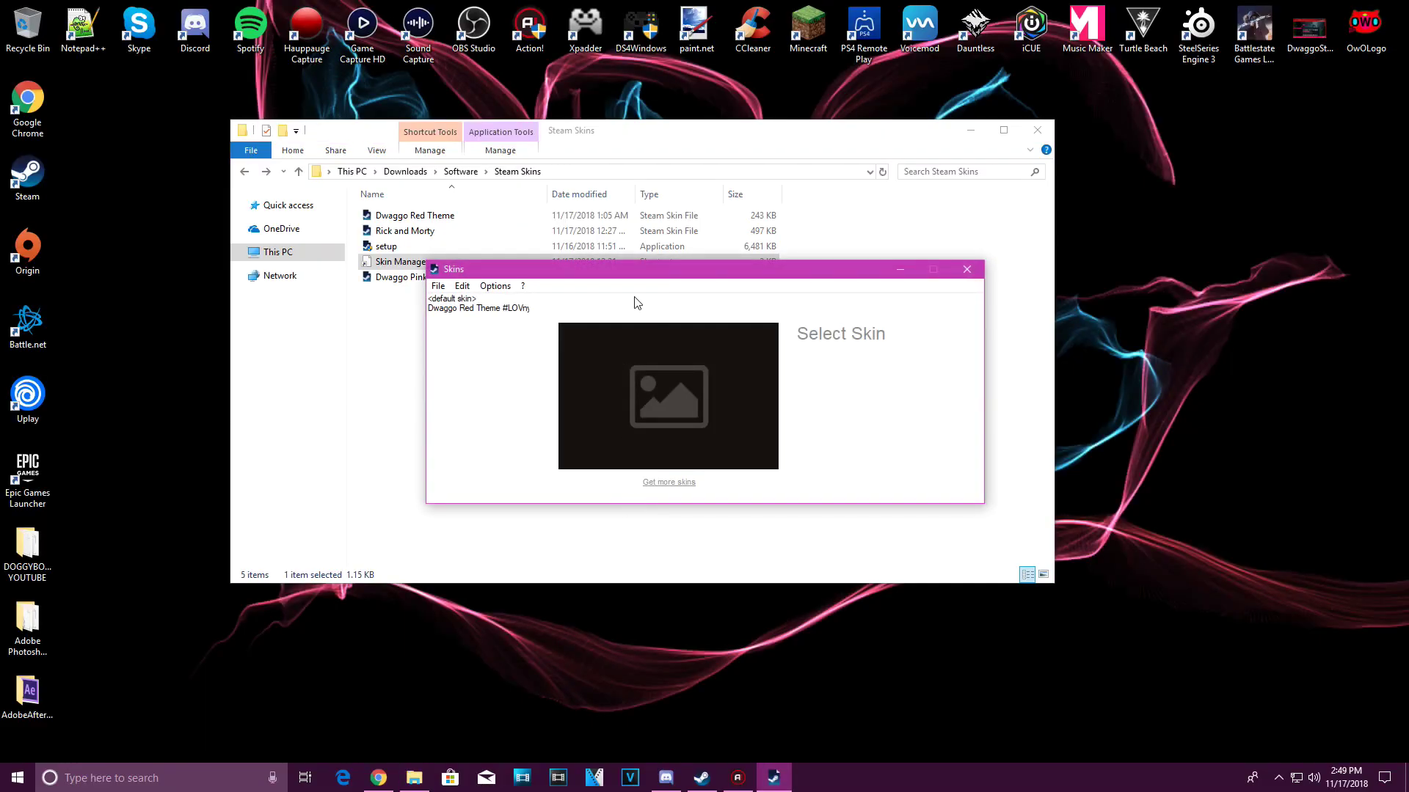
pyautogui.moveTo(636, 277); pyautogui.dragTo(566, 255)
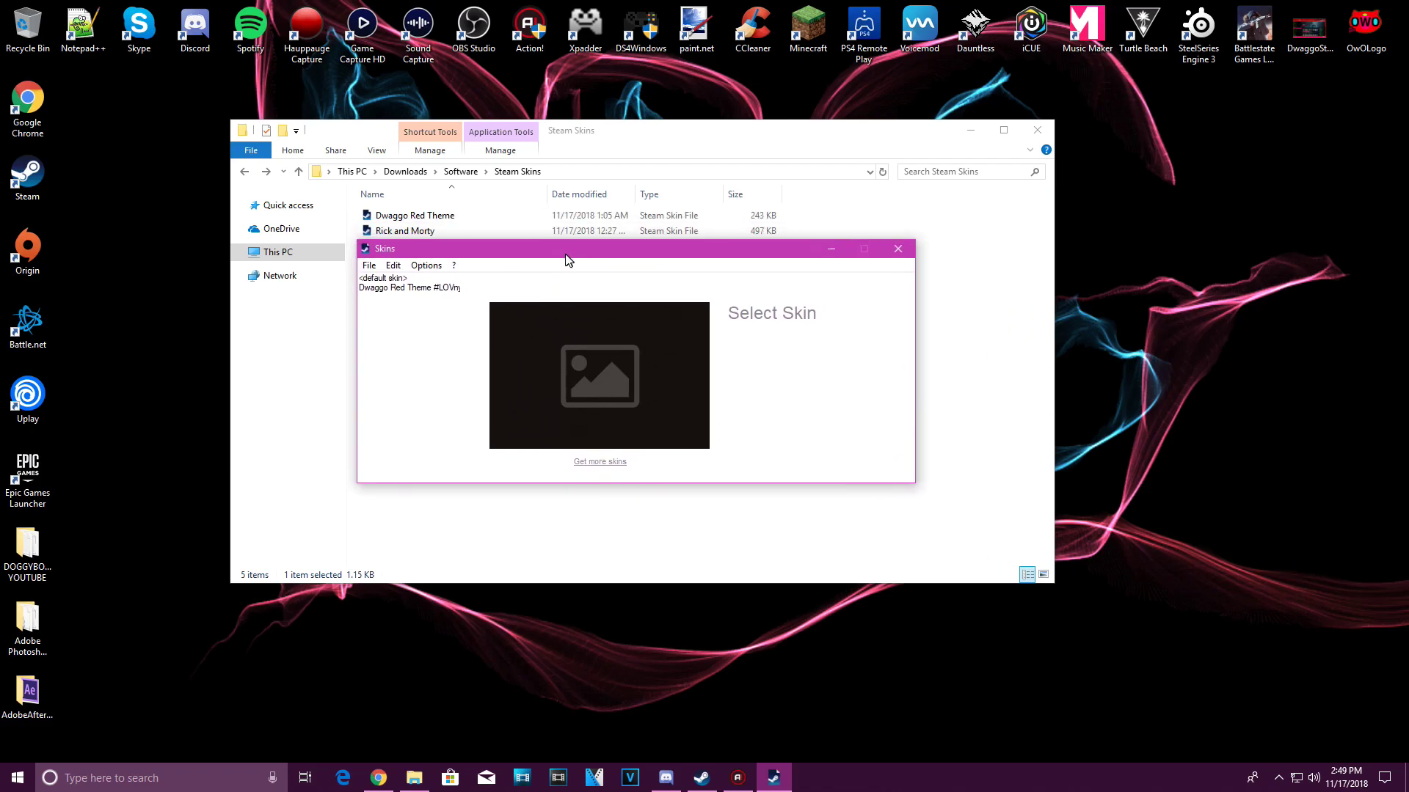
# Step: Install the Dwaggo Pink Theme skin file through Skin Manager, confirm the installation and close the Steam Skins folder
pyautogui.click(369, 267)
pyautogui.click(393, 282)
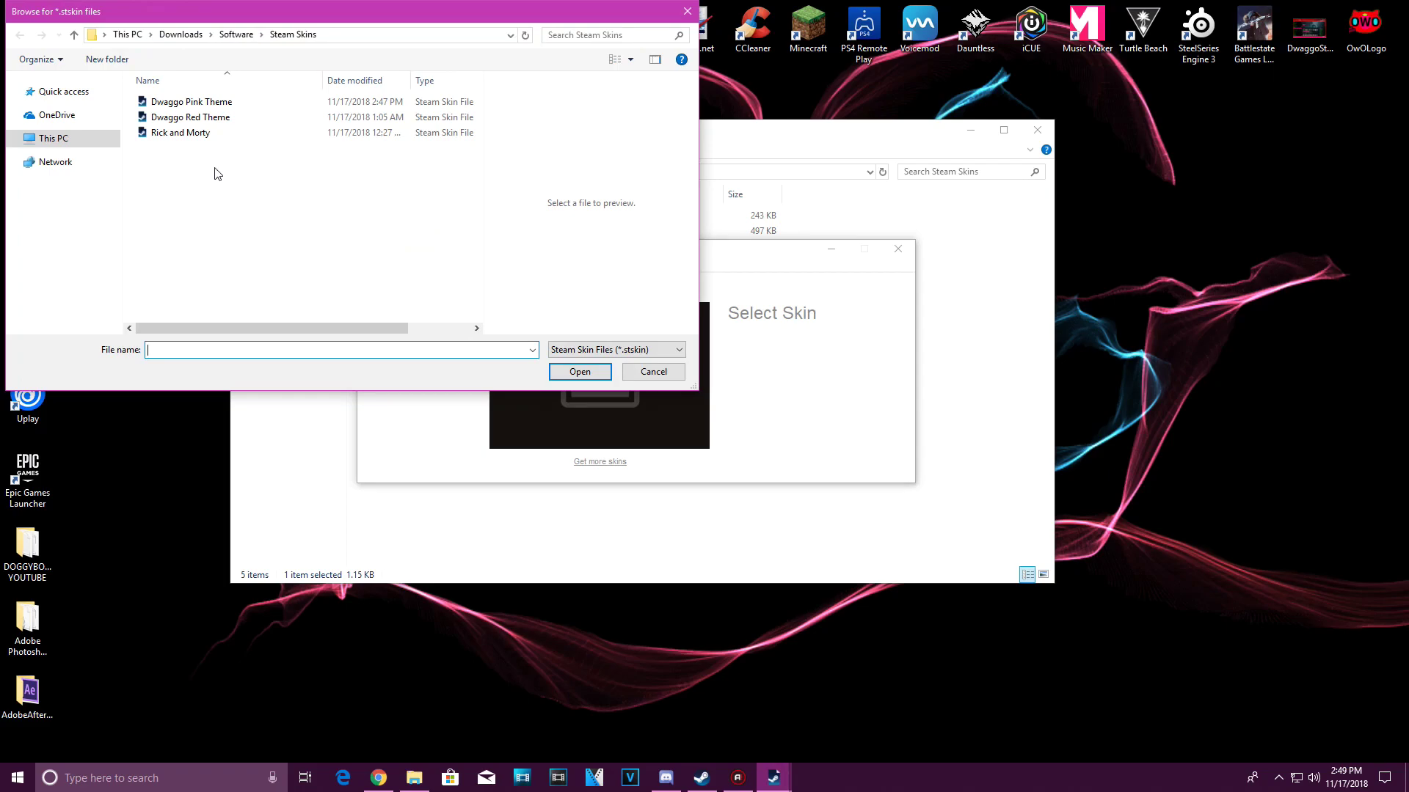
pyautogui.moveTo(248, 9); pyautogui.dragTo(442, 112)
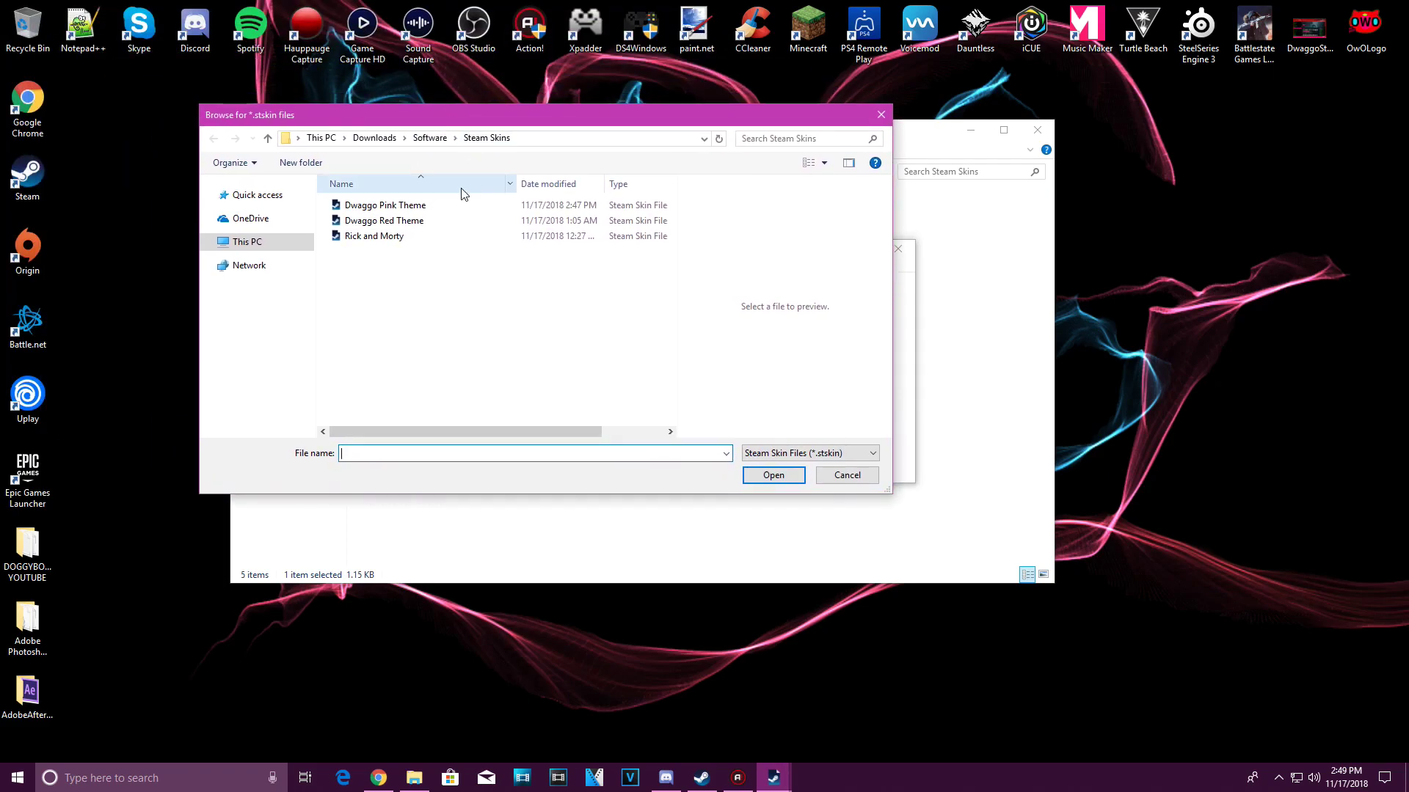
pyautogui.click(374, 208)
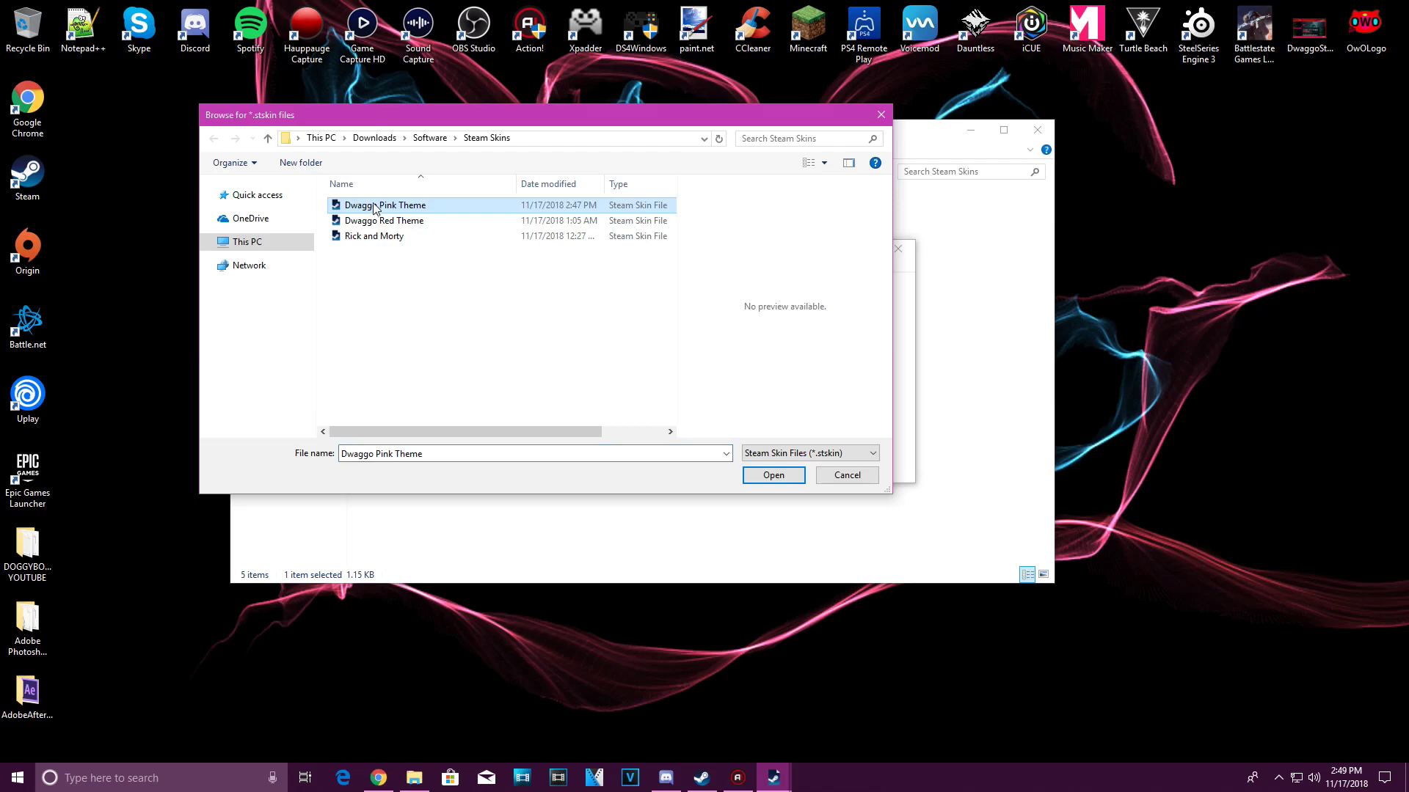
pyautogui.click(701, 777)
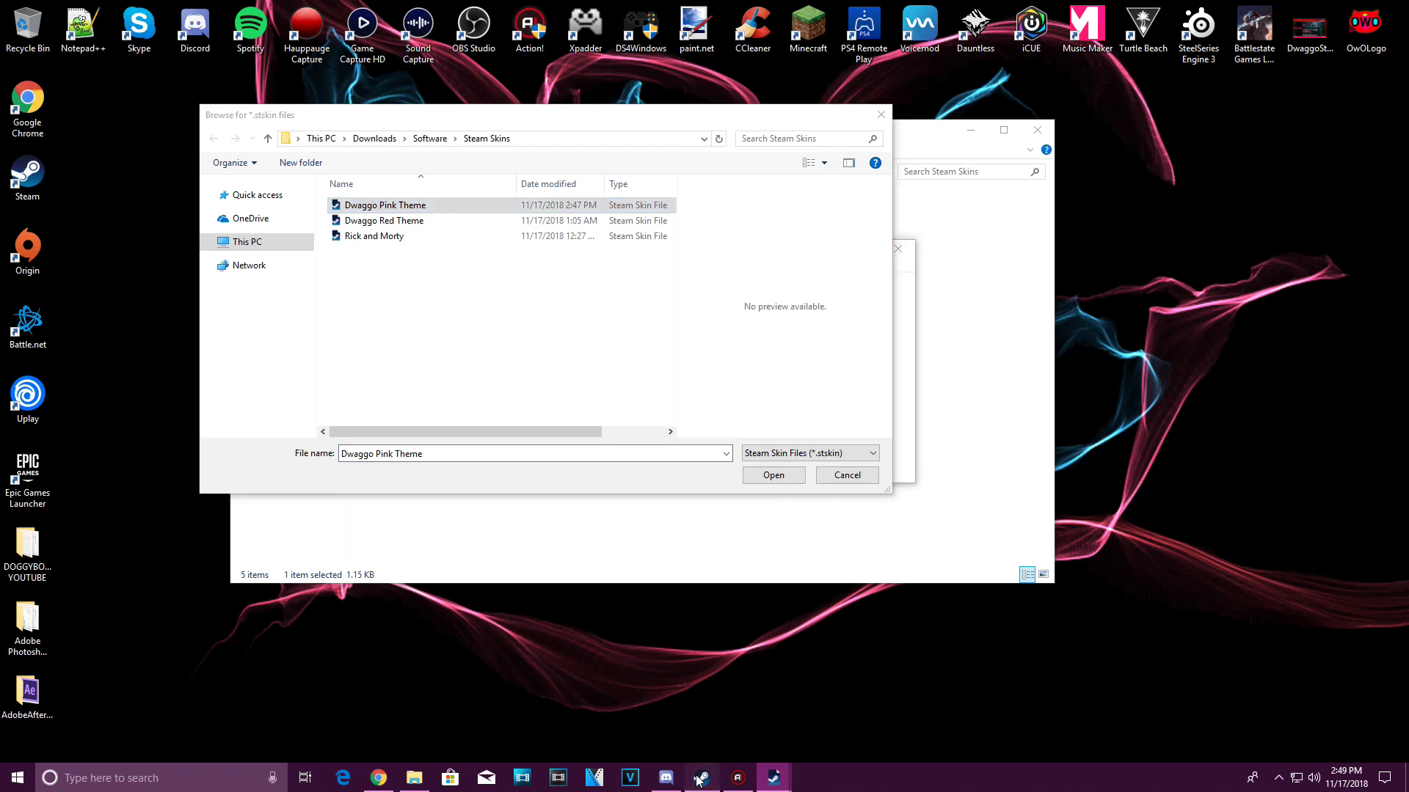
pyautogui.moveTo(627, 122); pyautogui.dragTo(601, 139)
pyautogui.click(531, 120)
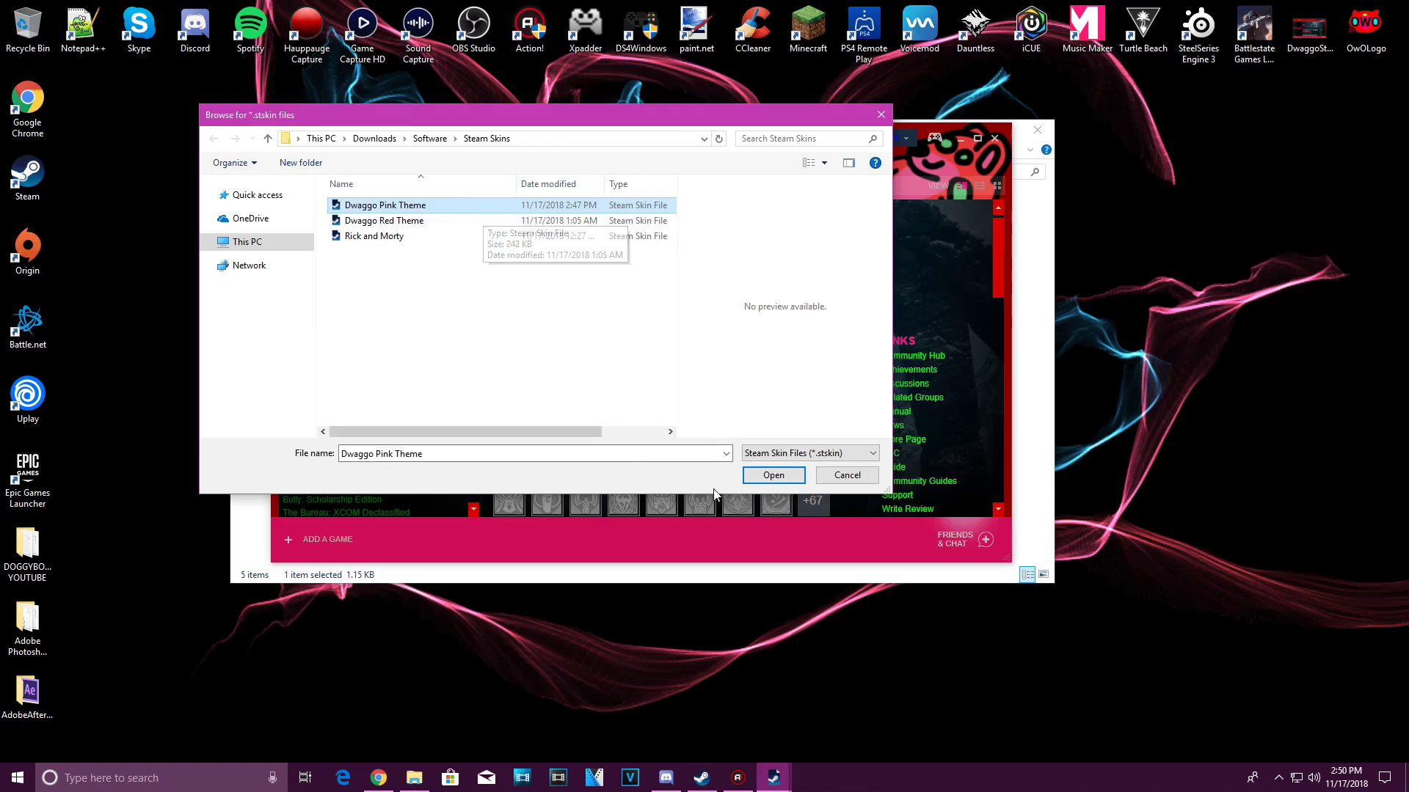
pyautogui.click(773, 476)
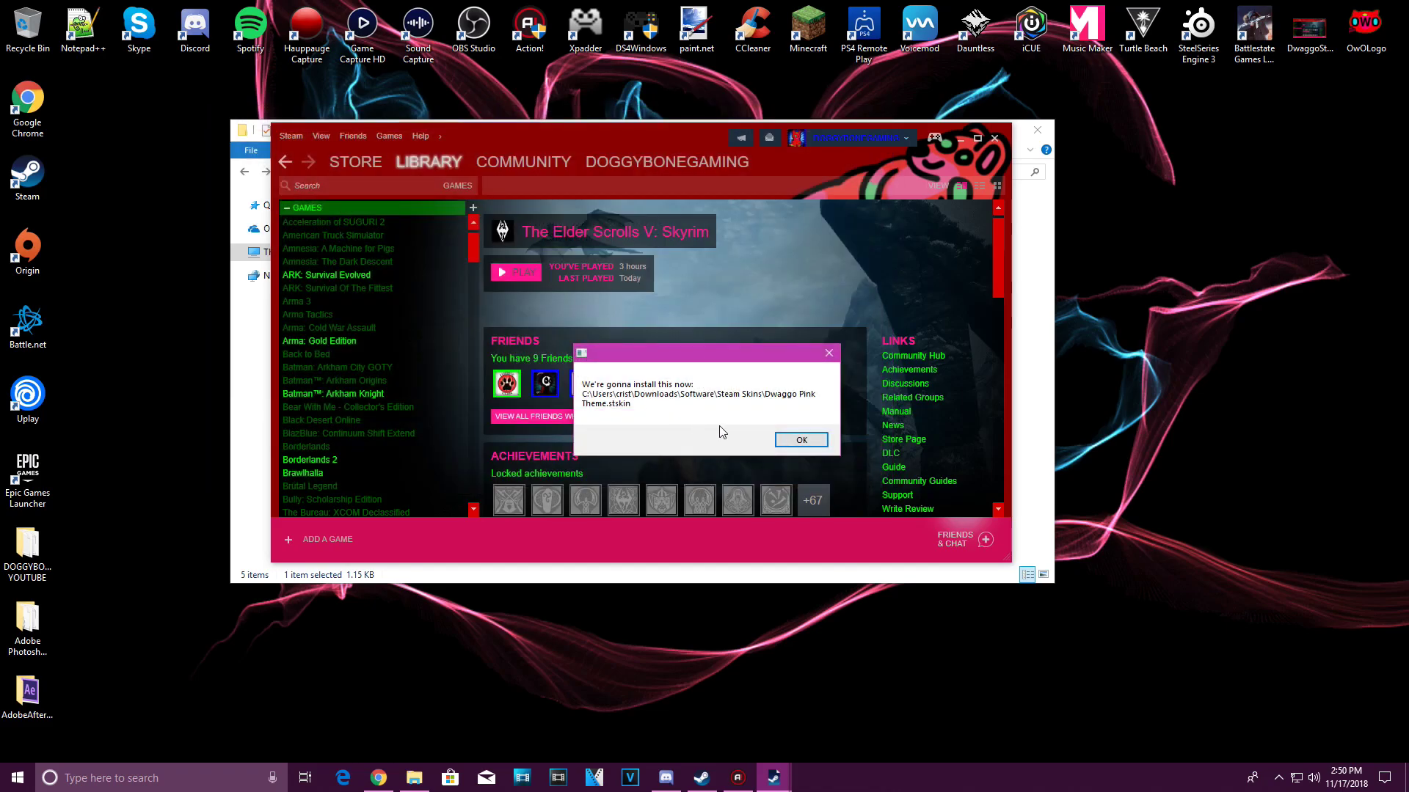
pyautogui.click(784, 439)
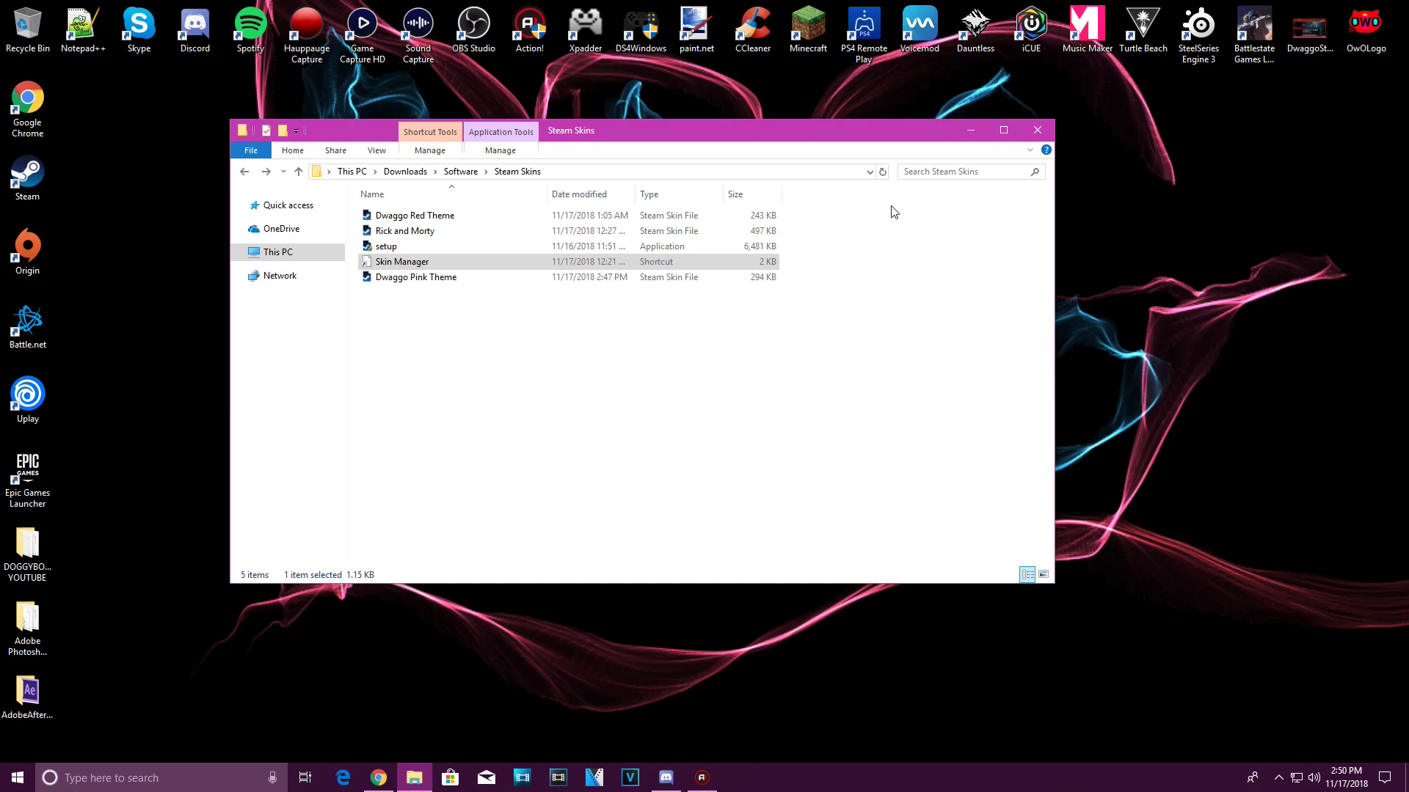
pyautogui.click(1036, 130)
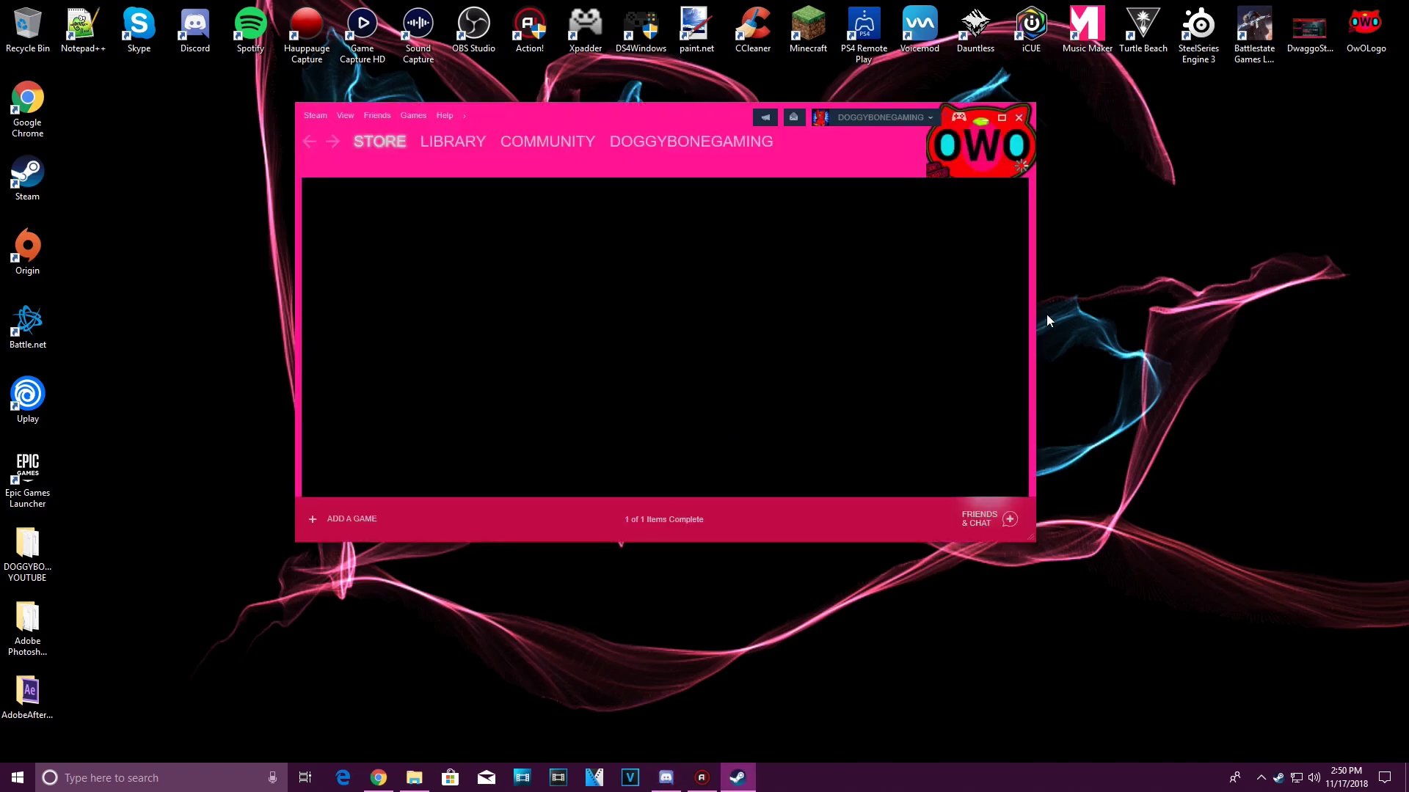
# Step: In the Steam client, close the news window and clear the completed Call of Duty: Black Ops III - Workshop Content download
pyautogui.moveTo(653, 116); pyautogui.dragTo(608, 123)
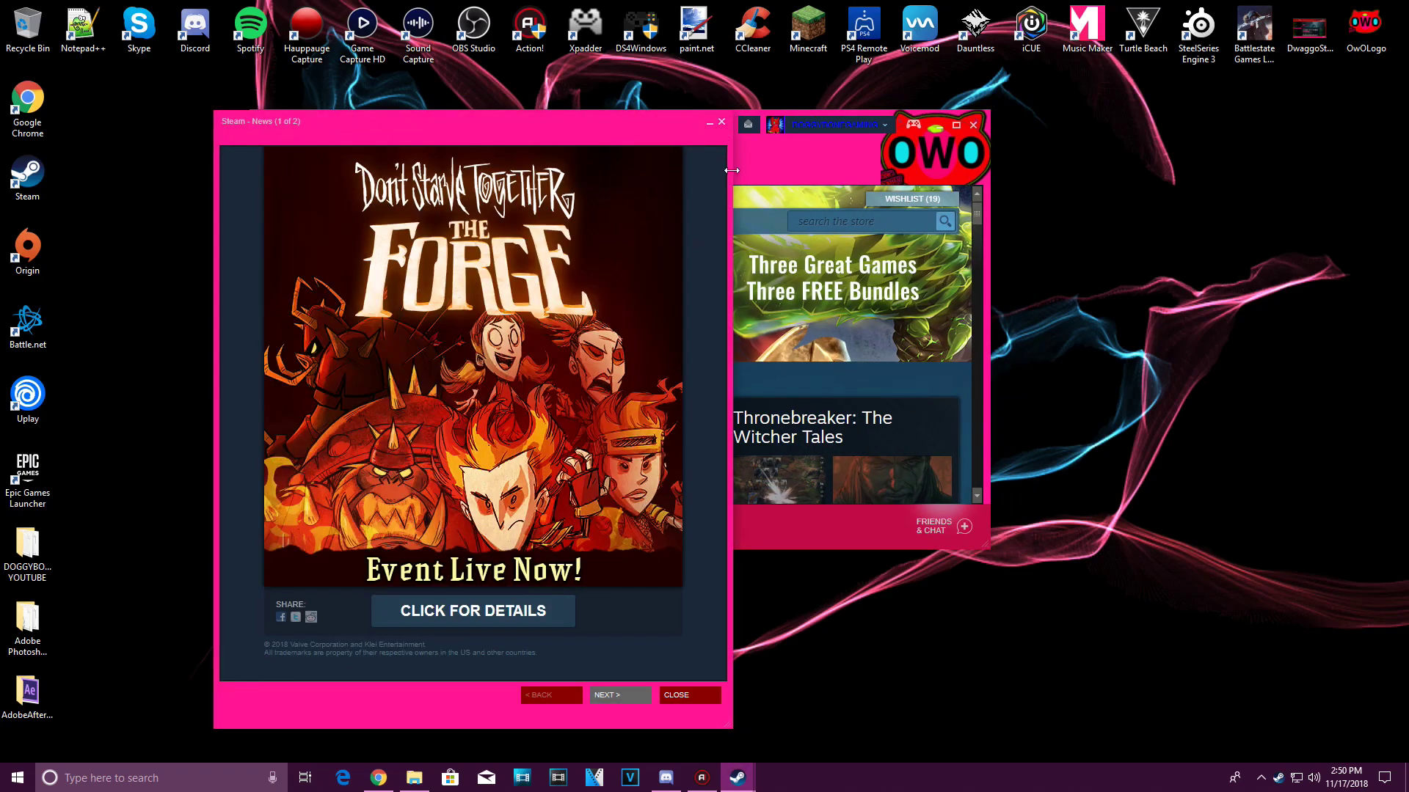
pyautogui.click(692, 689)
pyautogui.click(626, 533)
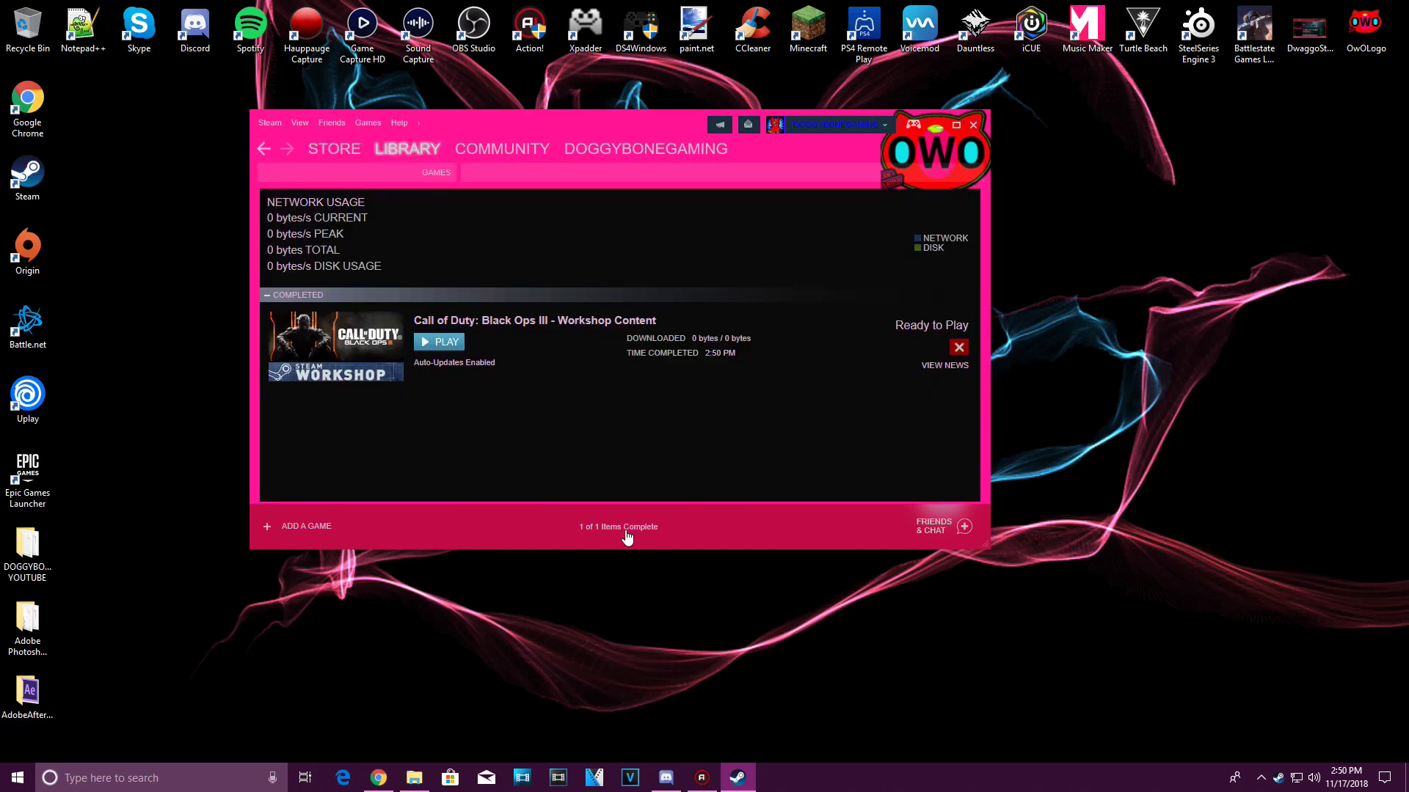
pyautogui.click(953, 346)
# Step: Open the Steam library and examine the pink skin on the The Elder Scrolls V: Skyrim page
pyautogui.click(414, 145)
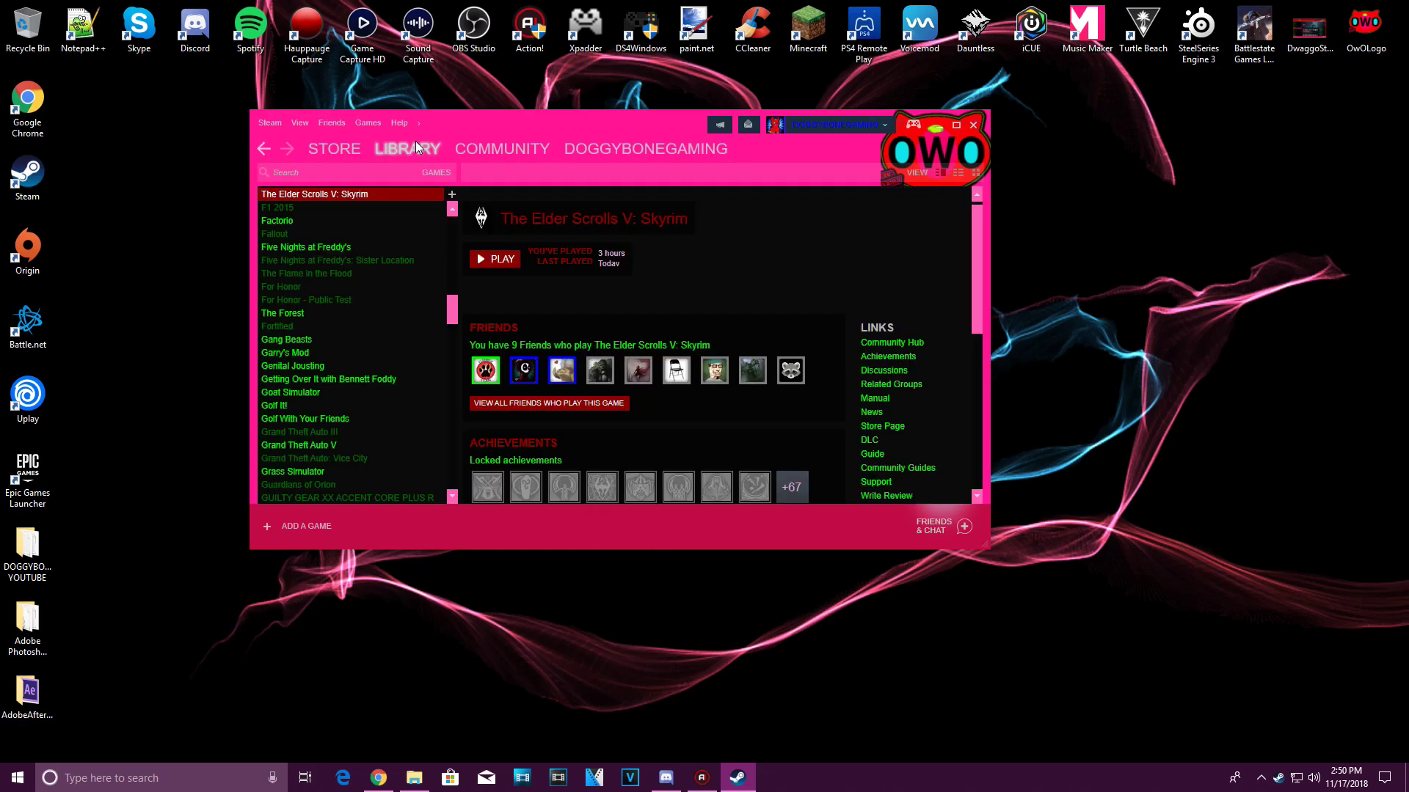
pyautogui.moveTo(559, 123); pyautogui.dragTo(565, 161)
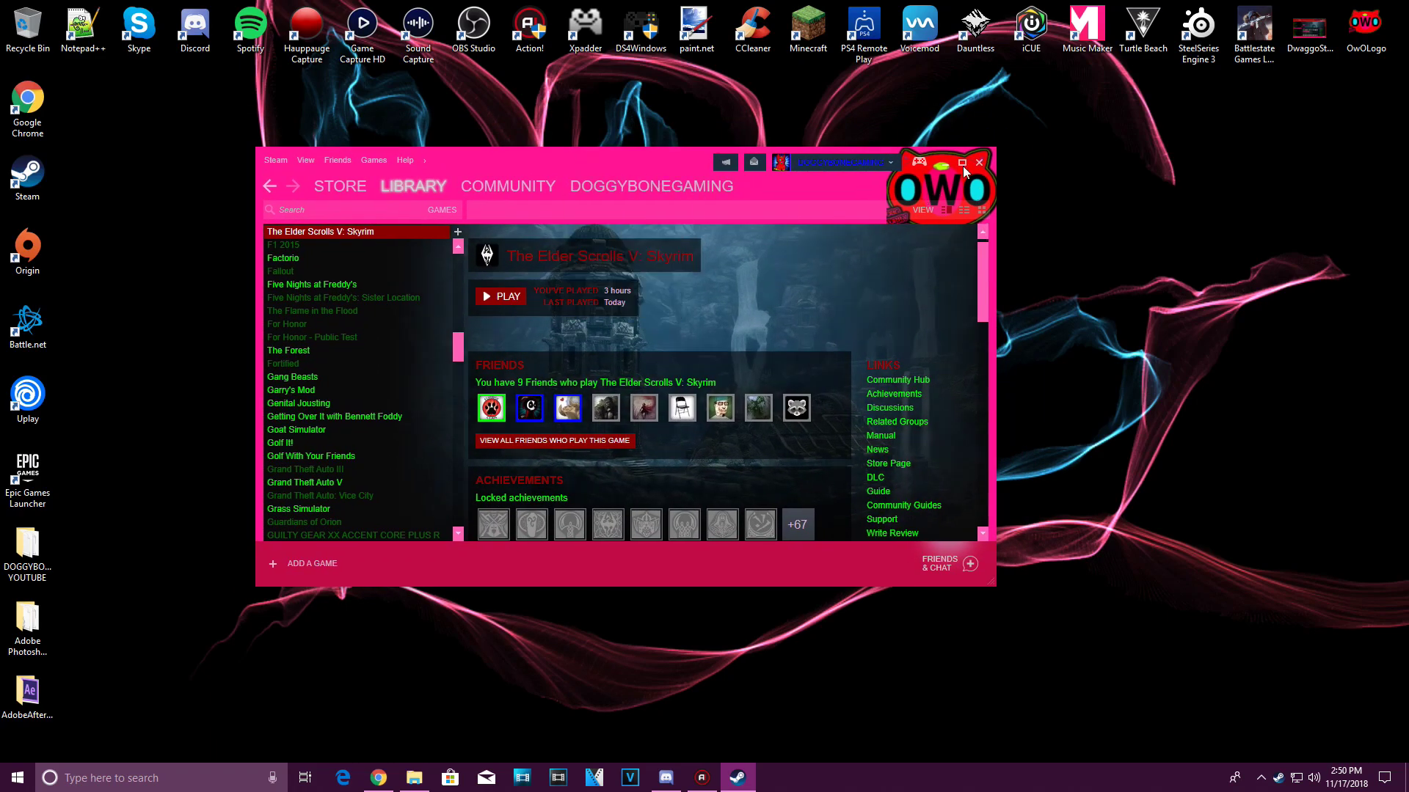
pyautogui.moveTo(609, 164); pyautogui.dragTo(636, 129)
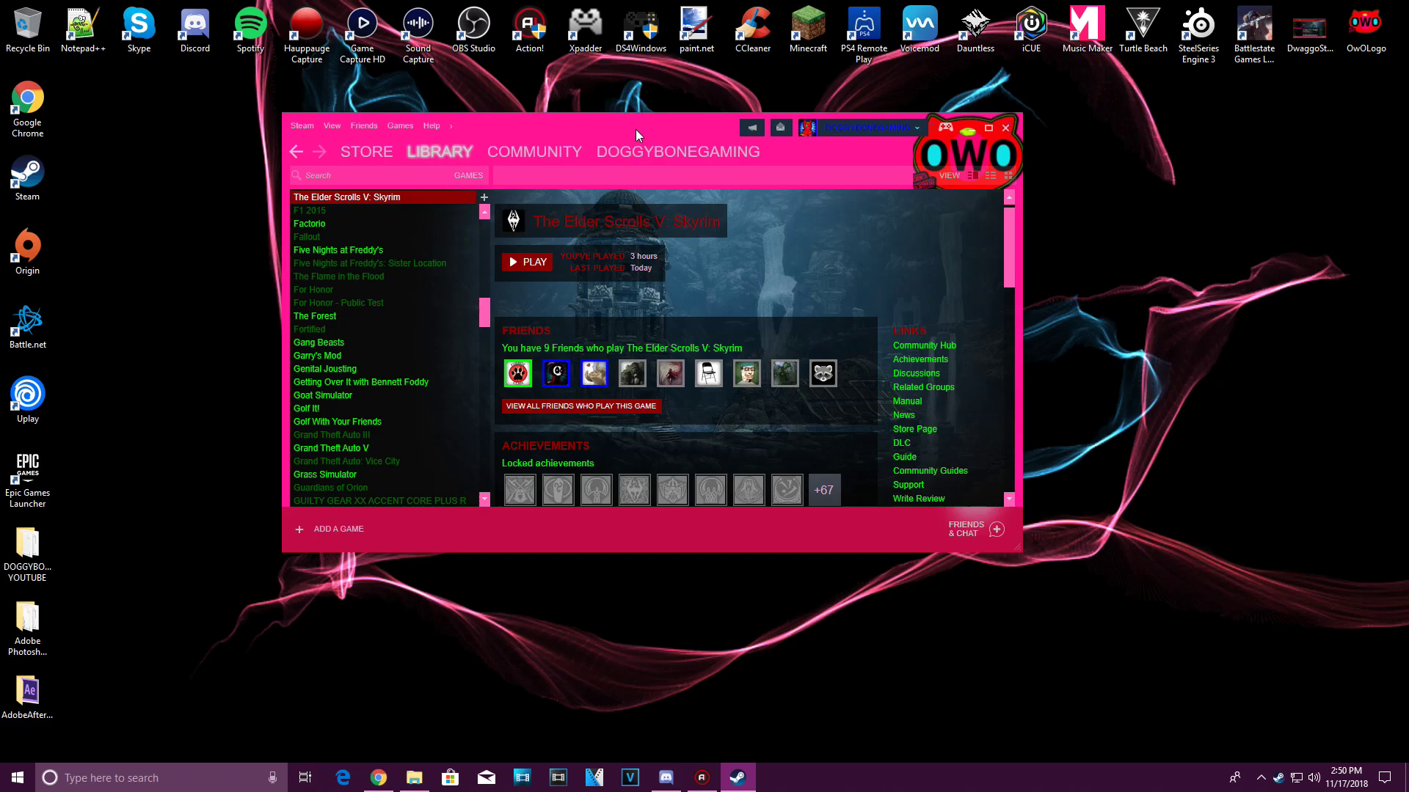
pyautogui.moveTo(628, 127); pyautogui.dragTo(605, 113)
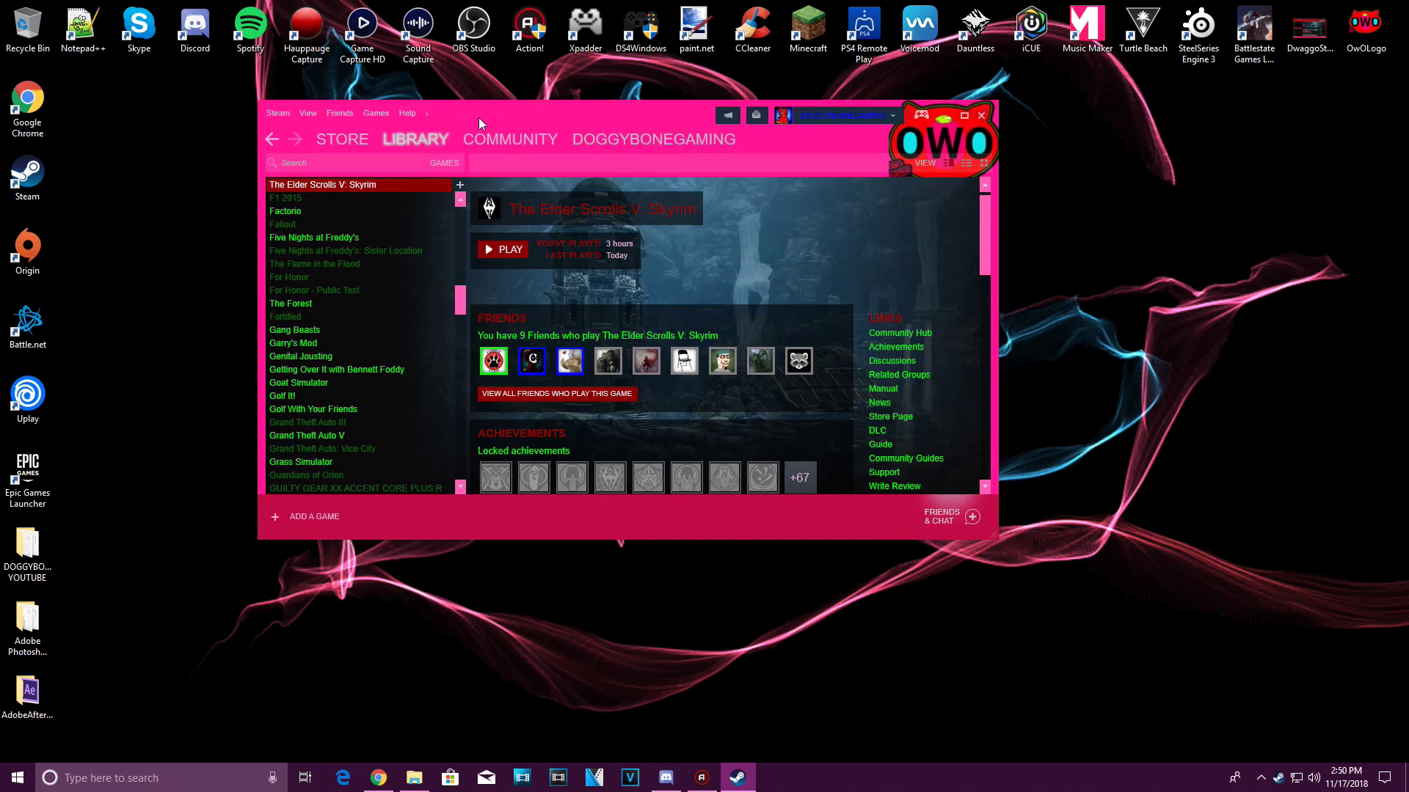
# Step: Check the list of installed skins in Steam's Interface settings and cancel without changing the selection
pyautogui.click(280, 112)
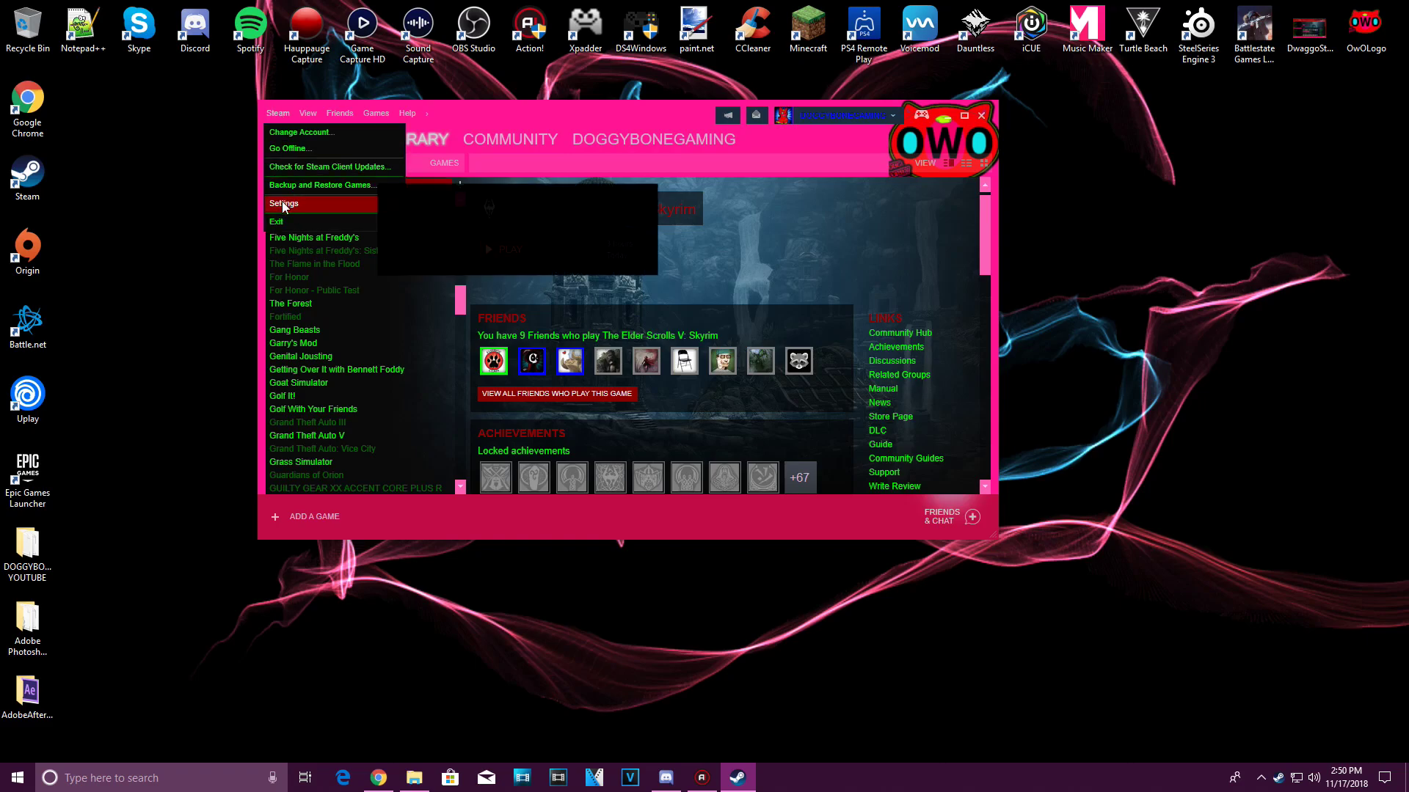
pyautogui.click(282, 201)
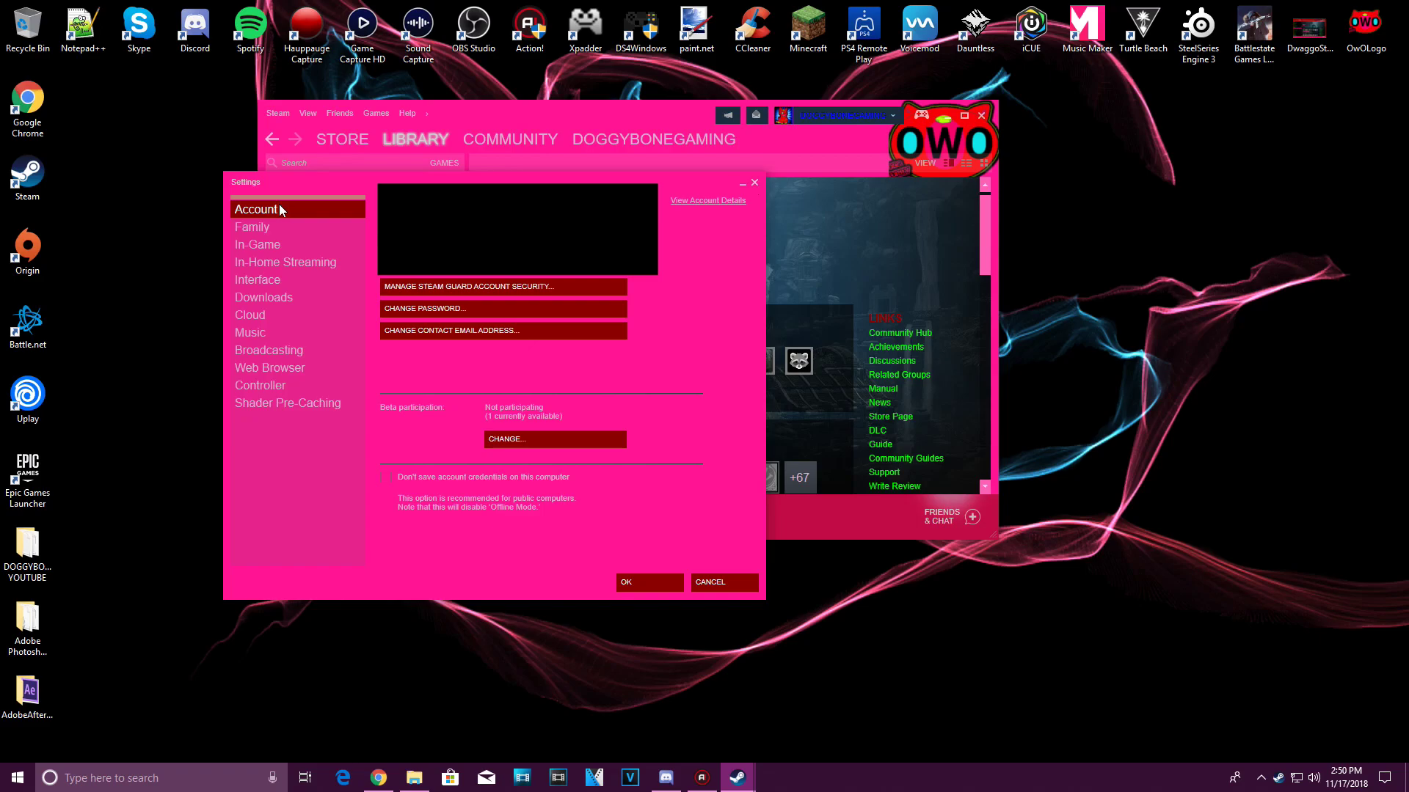
pyautogui.click(250, 280)
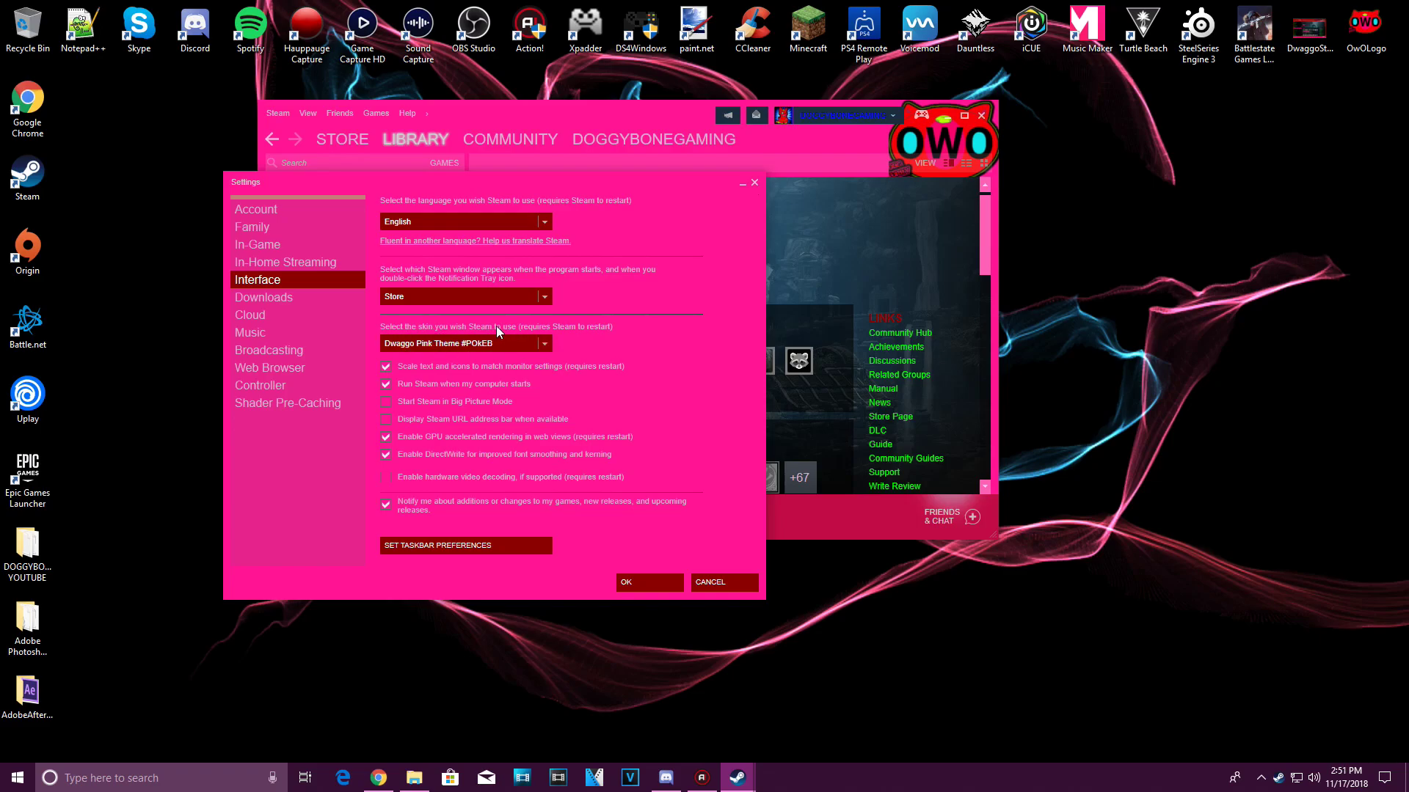
pyautogui.click(543, 342)
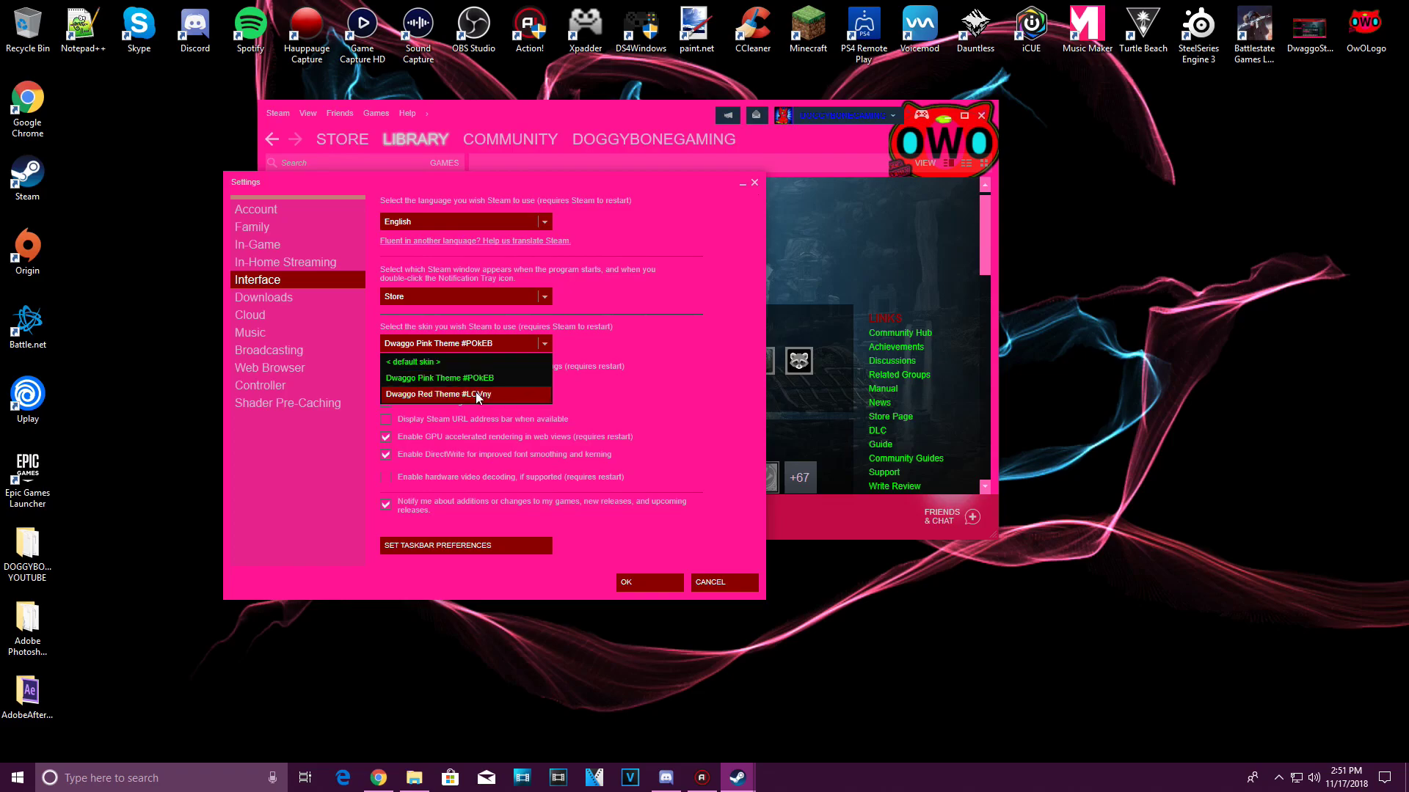
pyautogui.click(724, 581)
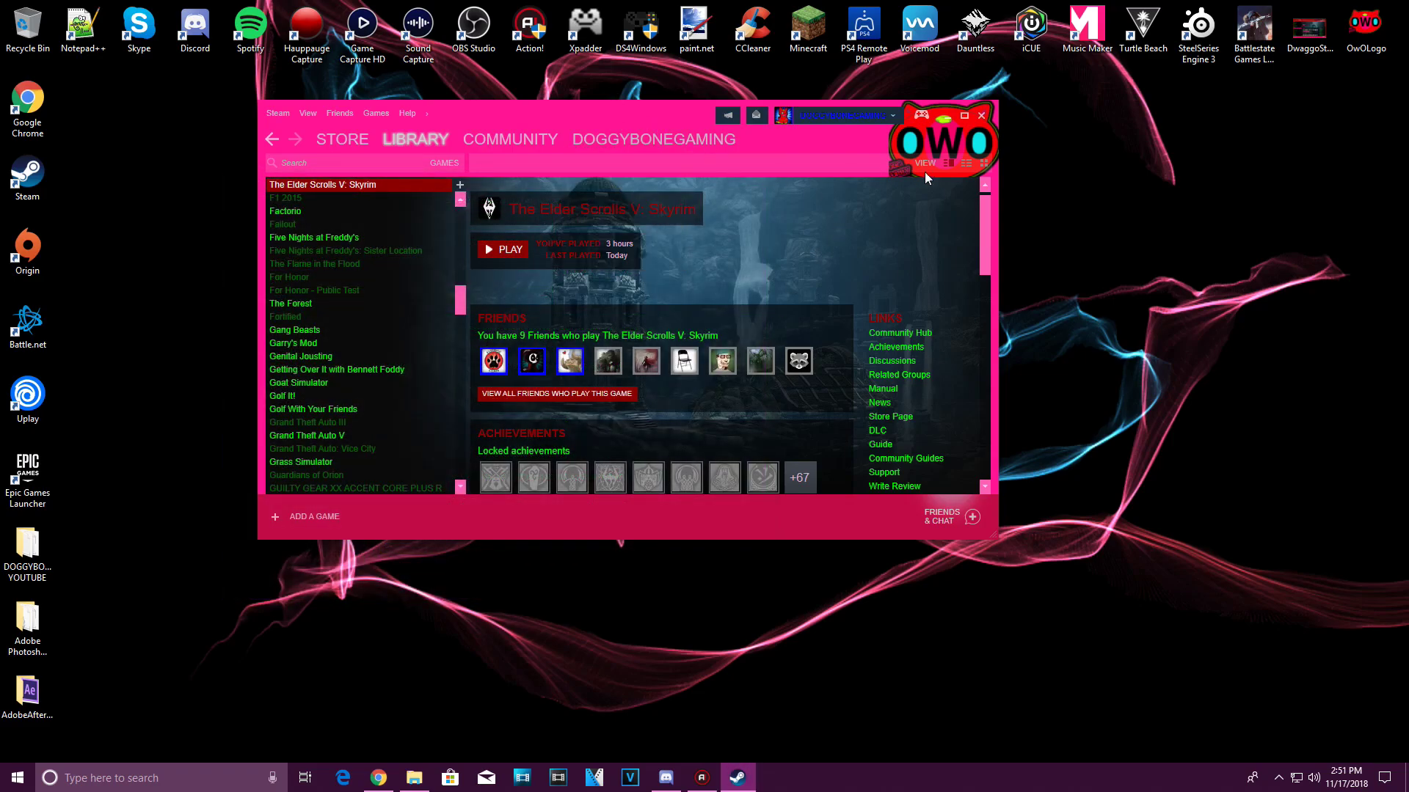
# Step: Minimize the Steam client and launch Skin Manager from the Steam Skins folder, allowing it to make changes to the device
pyautogui.click(944, 116)
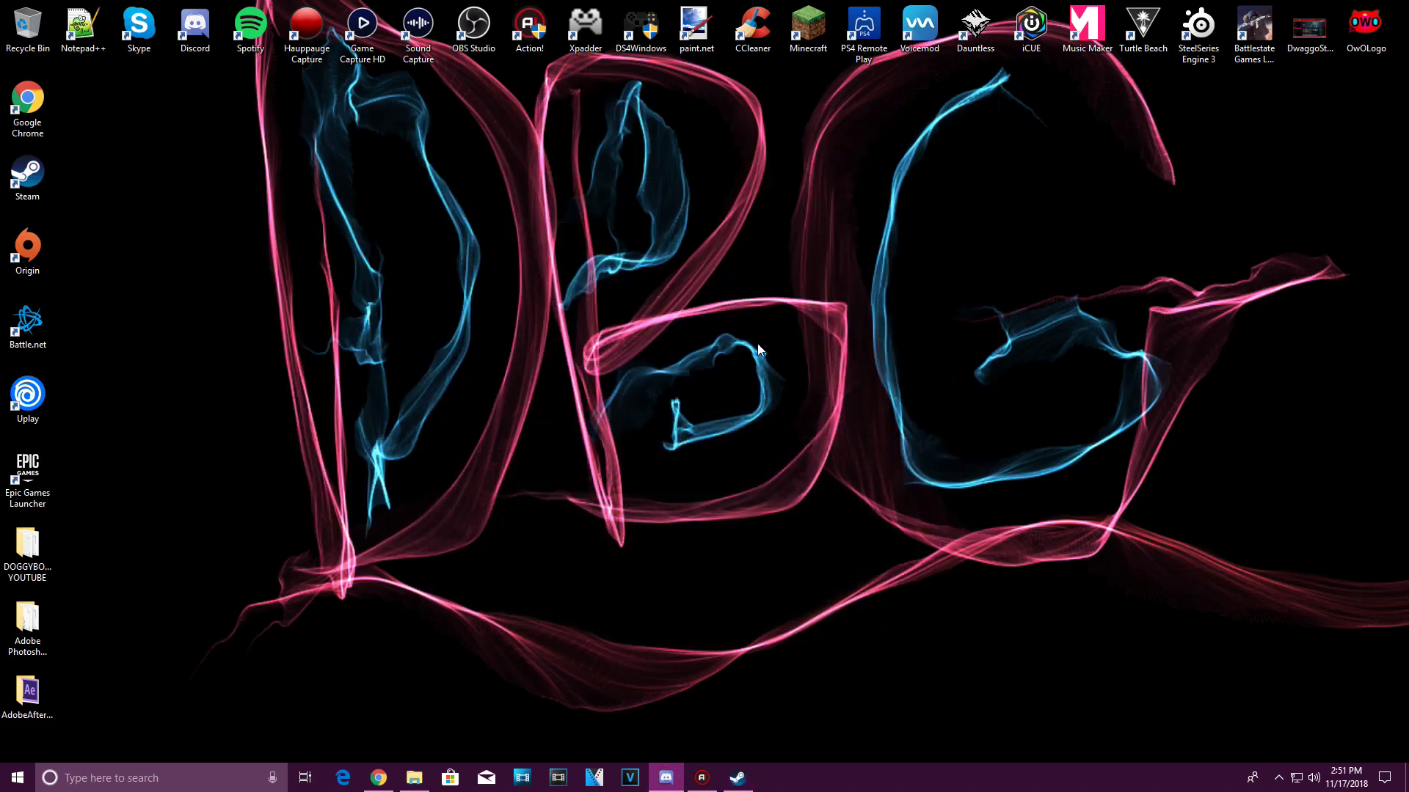
pyautogui.click(414, 777)
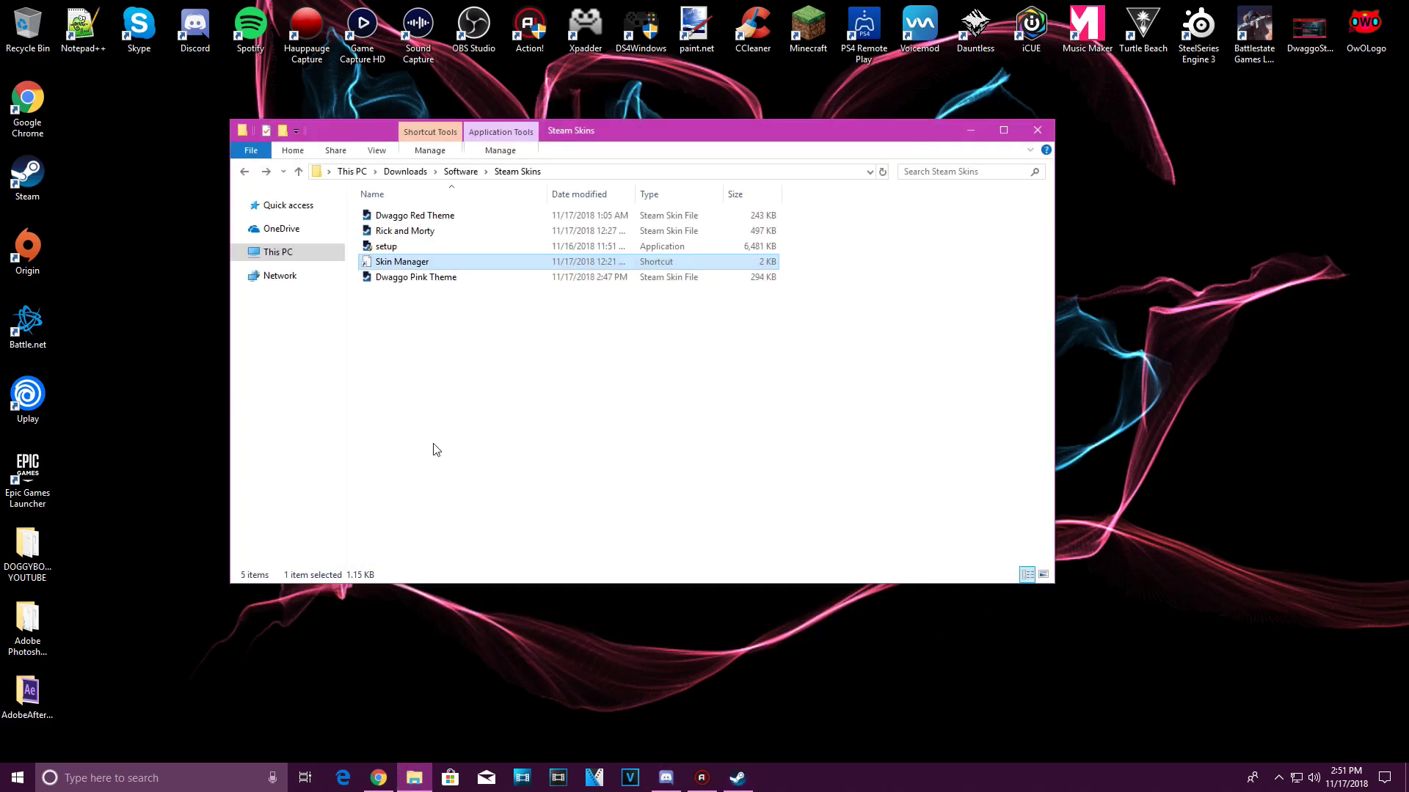
pyautogui.doubleClick(422, 263)
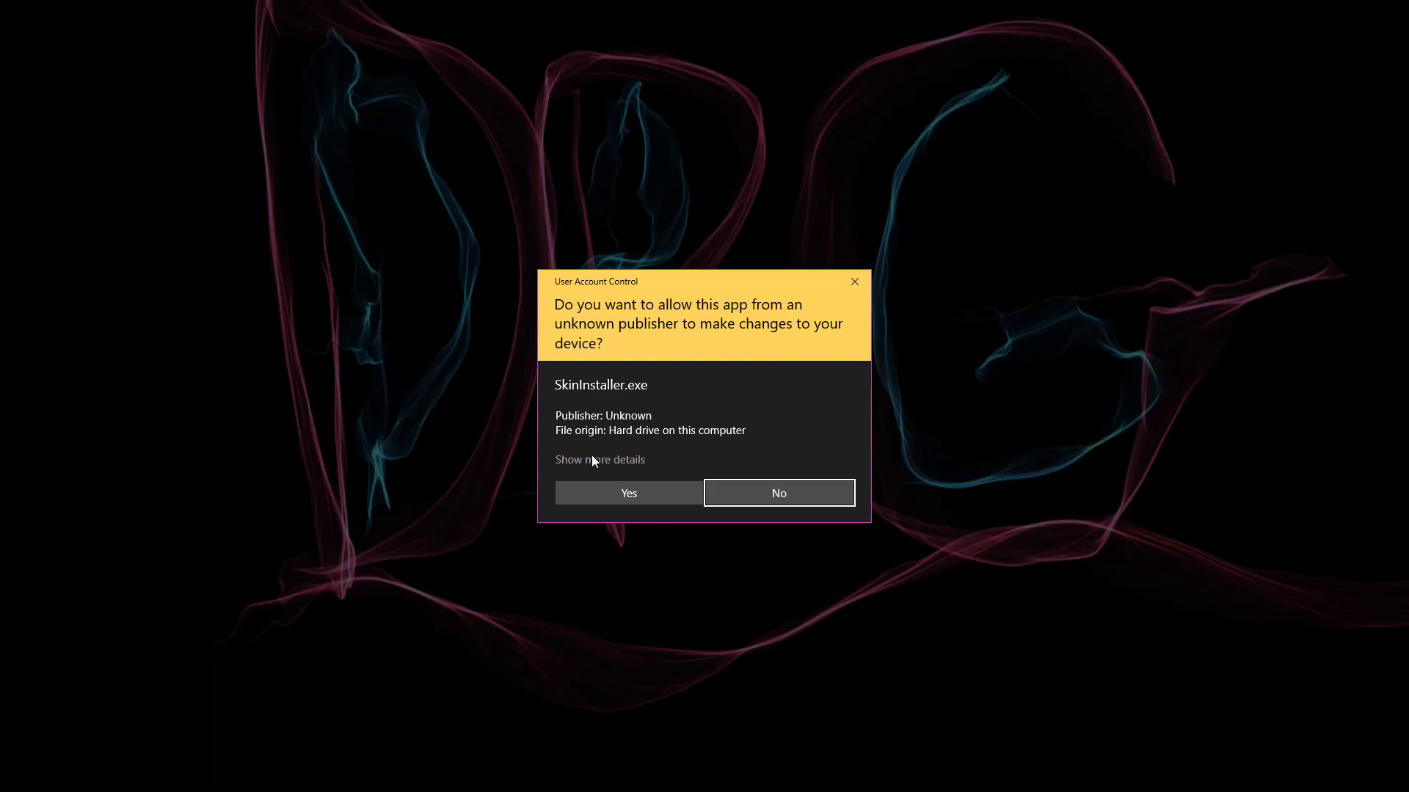
pyautogui.click(627, 488)
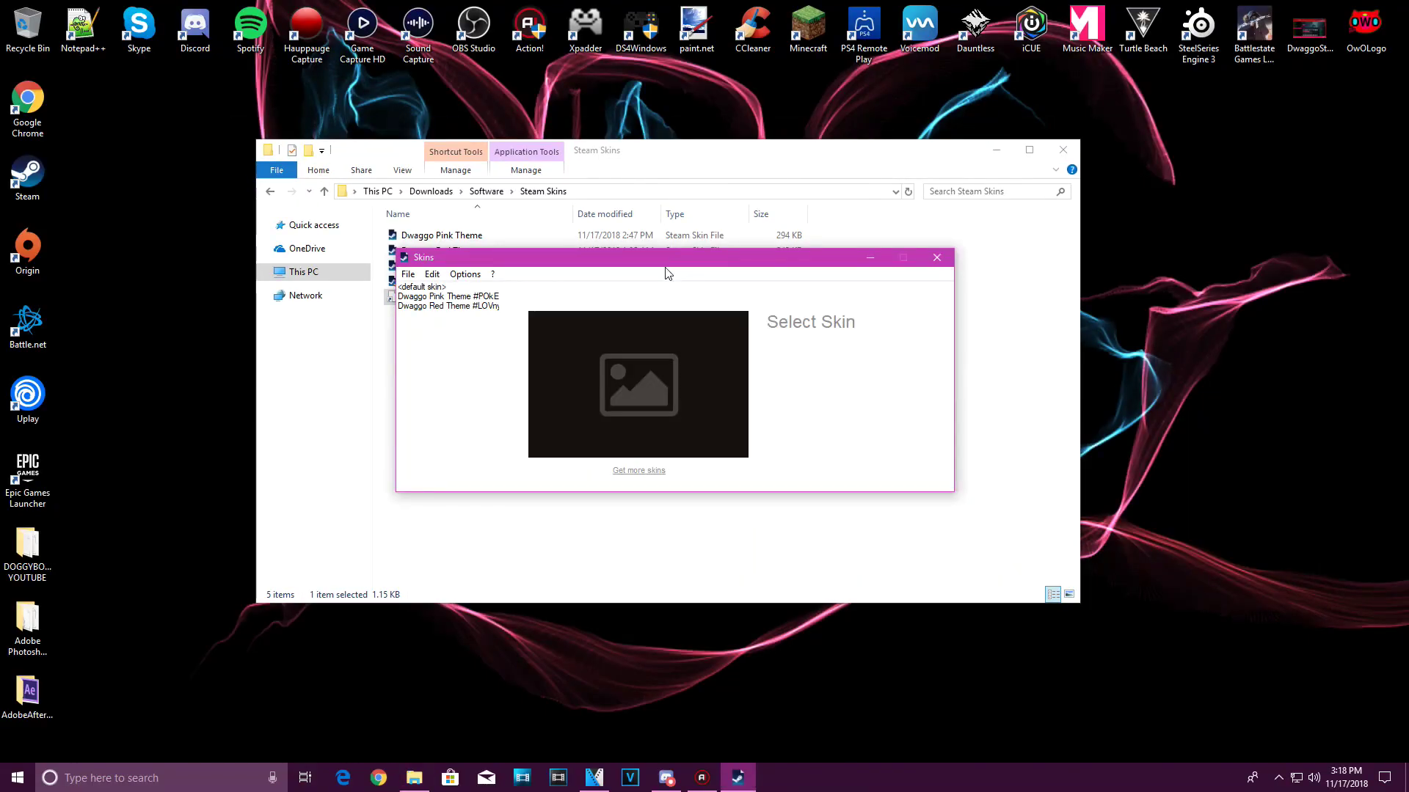
pyautogui.moveTo(563, 254)
pyautogui.mouseDown()
pyautogui.moveTo(633, 226)
pyautogui.moveTo(576, 249)
pyautogui.mouseUp()
# Step: Compare the previews of the default skin, Dwaggo Pink Theme and Dwaggo Red Theme in Skin Manager
pyautogui.click(444, 292)
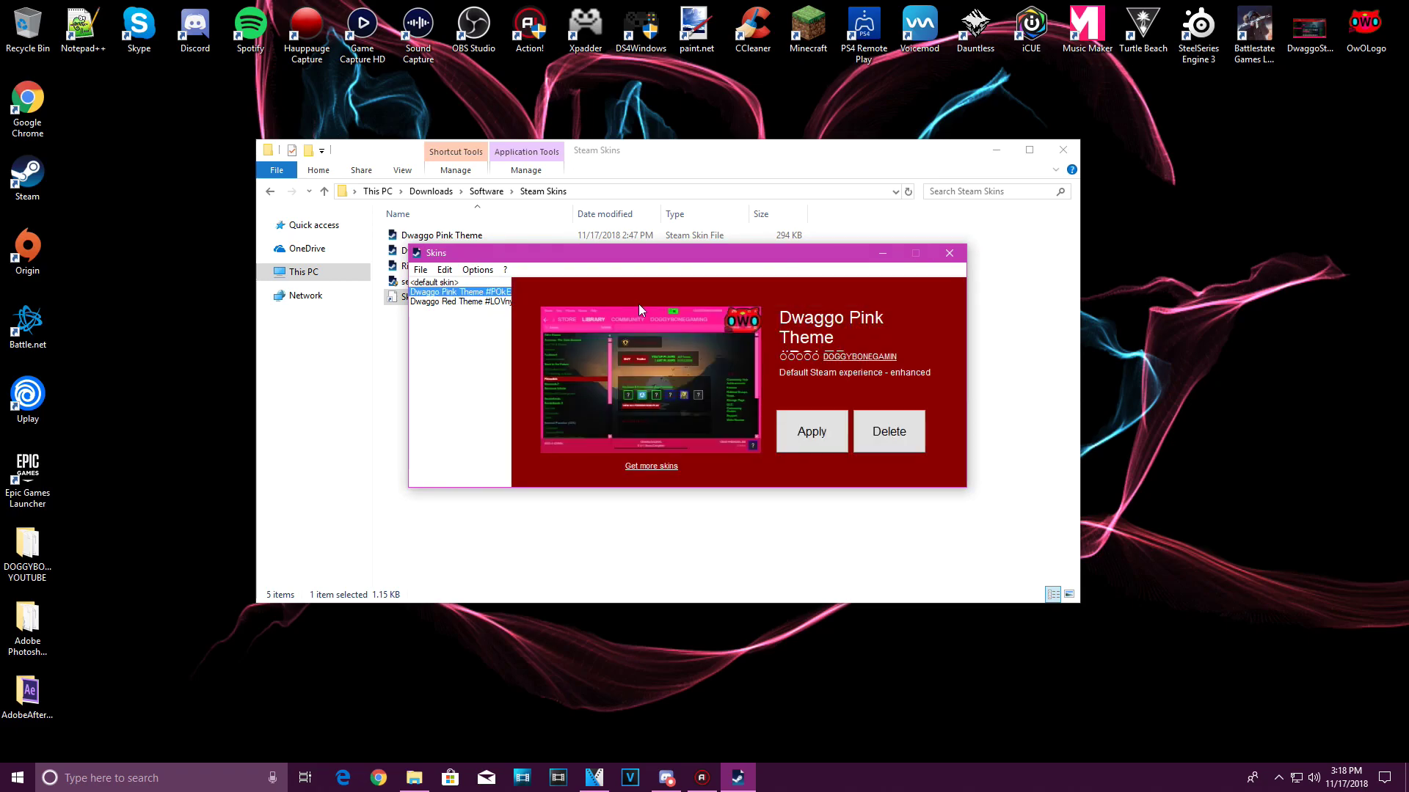
pyautogui.click(486, 303)
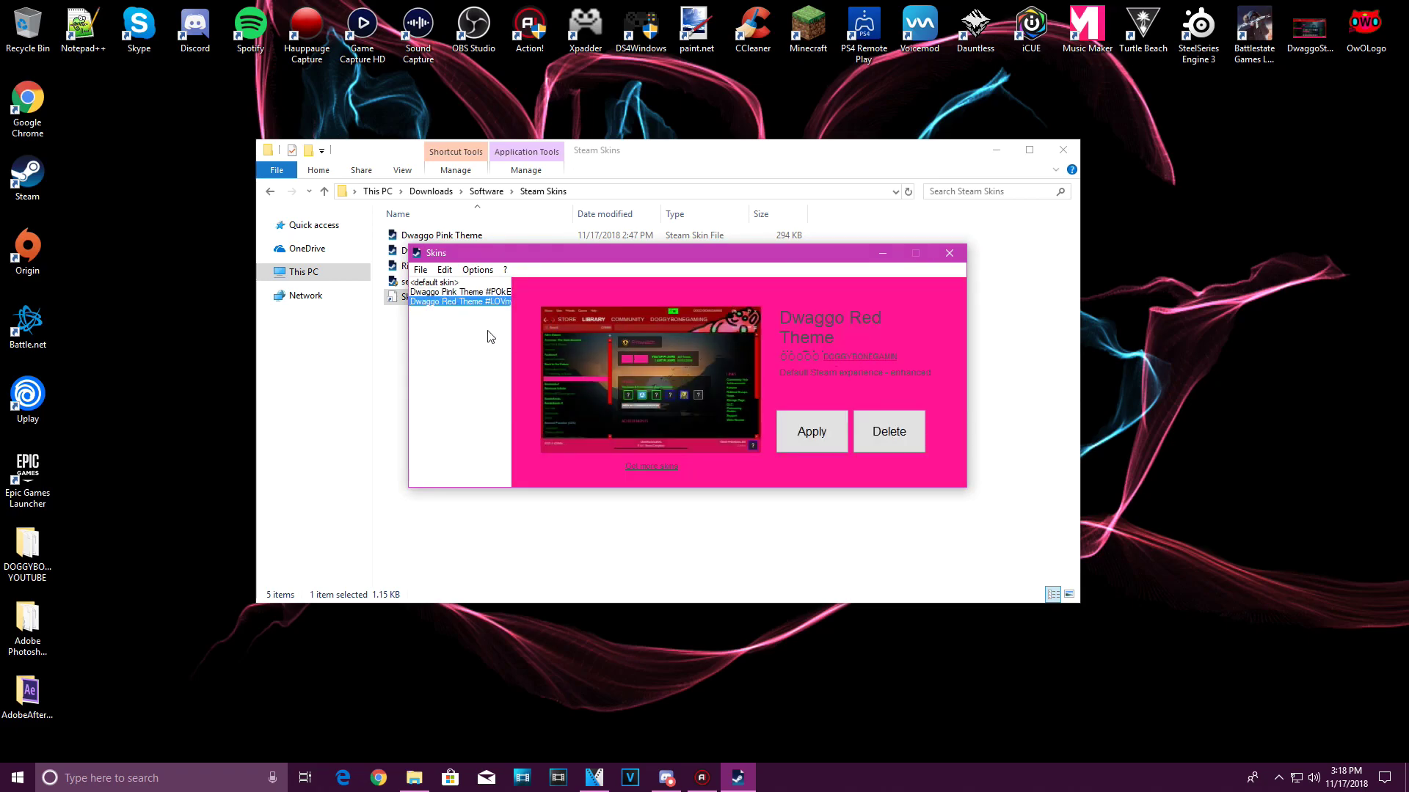
pyautogui.click(436, 283)
pyautogui.click(453, 303)
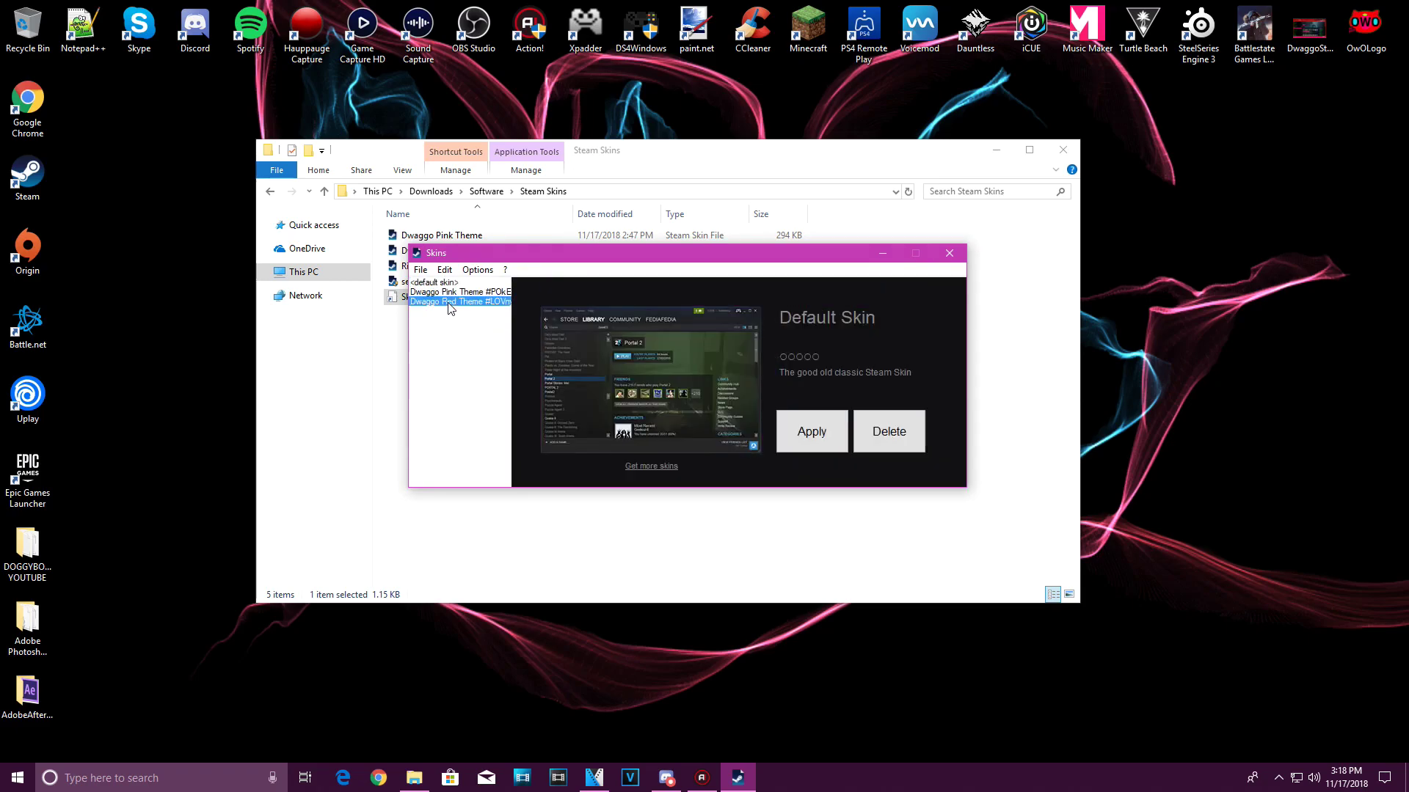
pyautogui.click(462, 293)
pyautogui.click(479, 302)
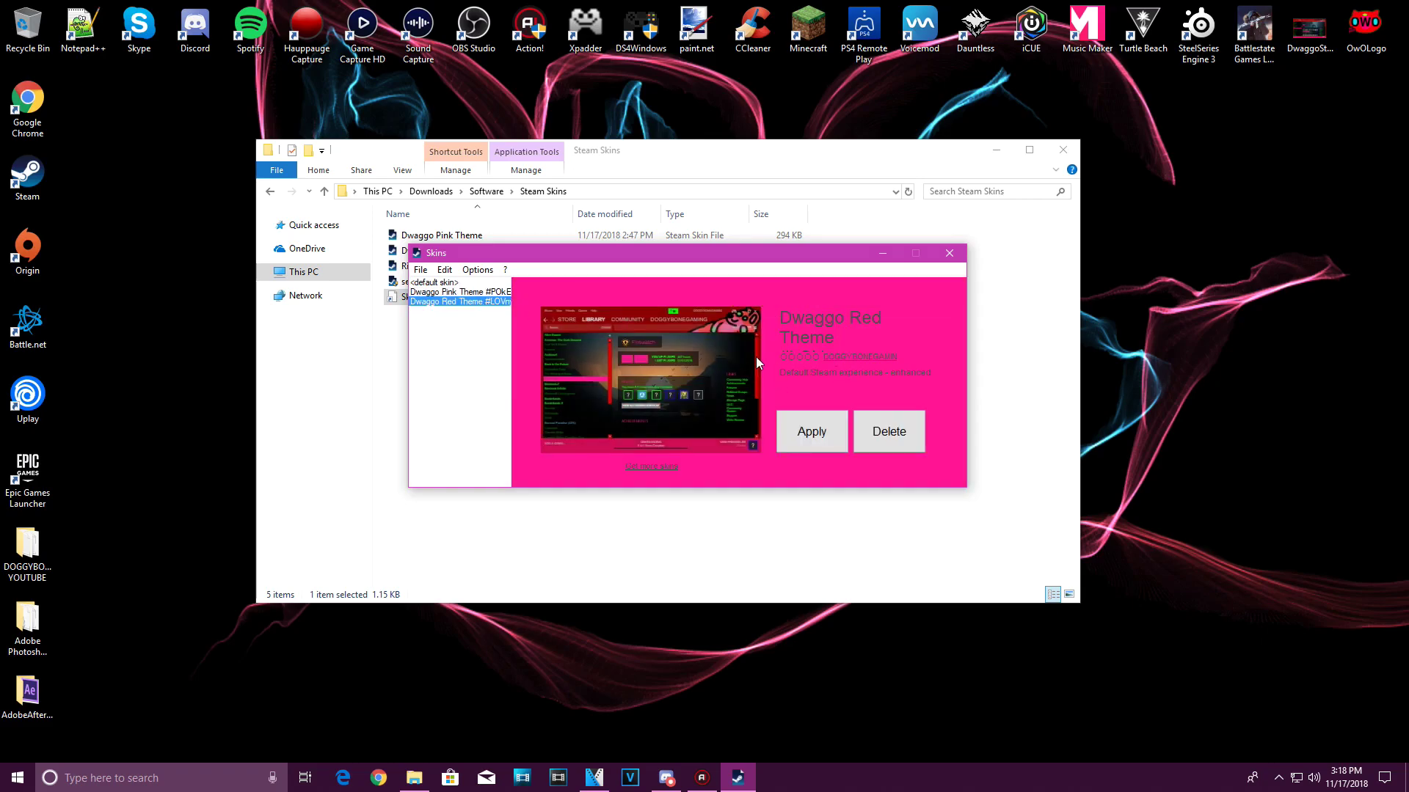
pyautogui.click(470, 293)
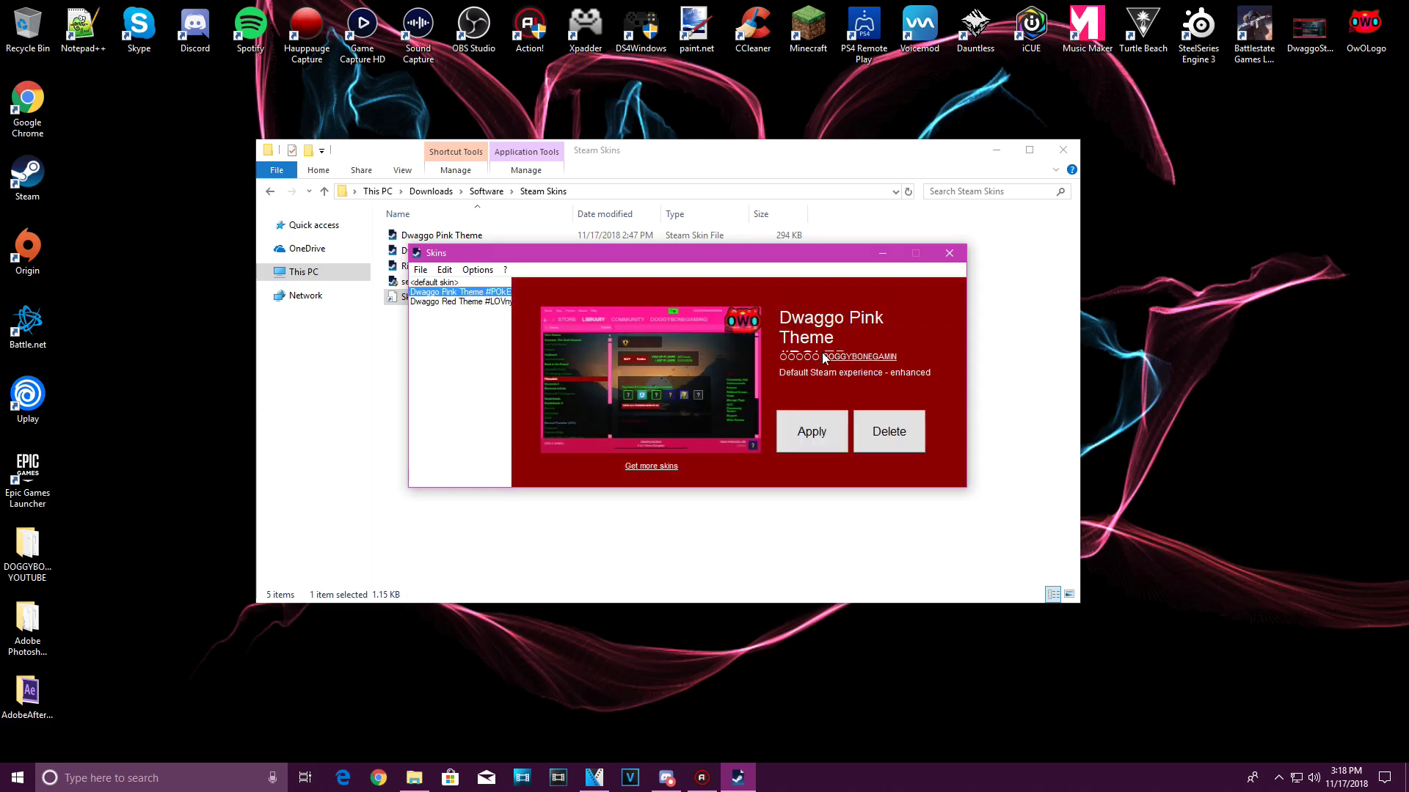
pyautogui.press('Down')
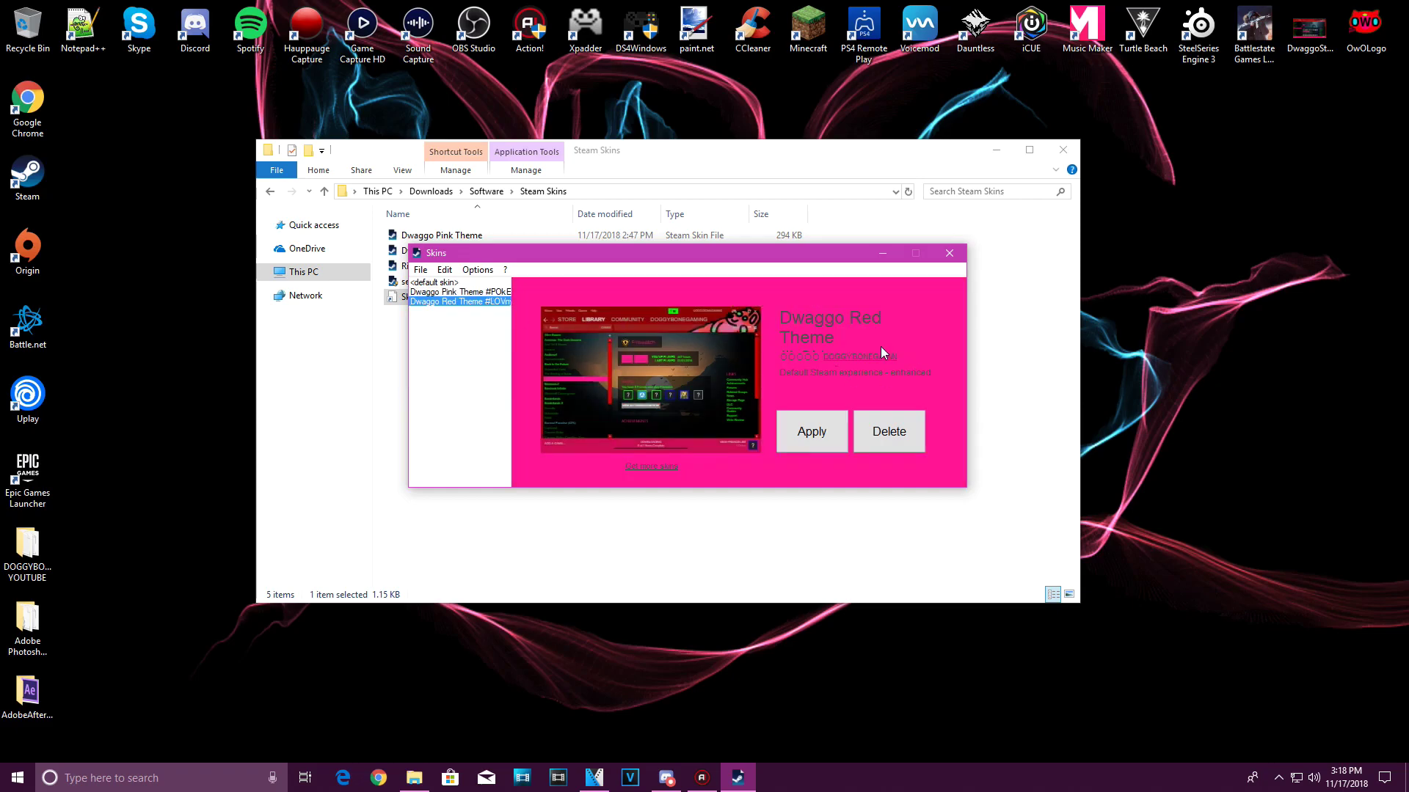
pyautogui.click(463, 293)
pyautogui.click(434, 283)
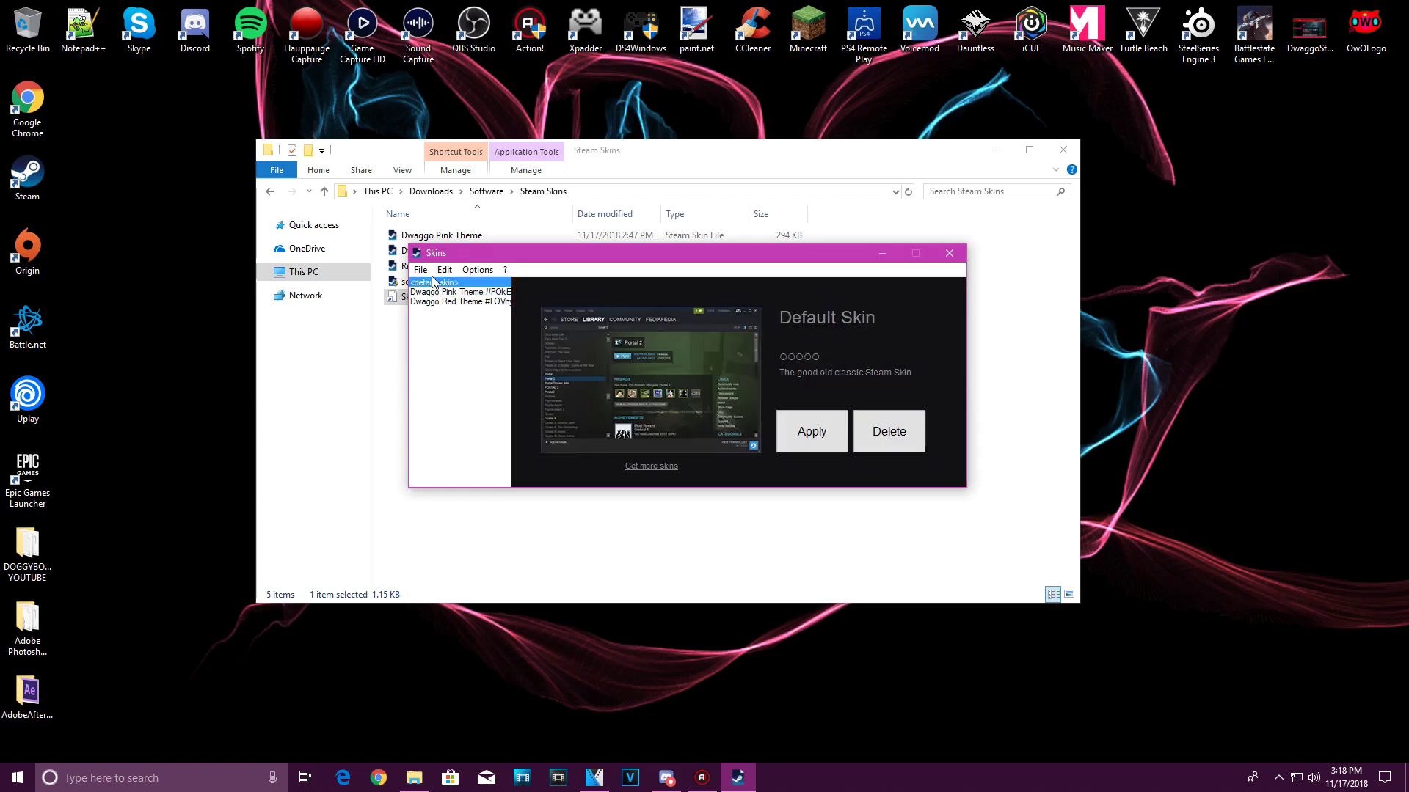
pyautogui.click(454, 302)
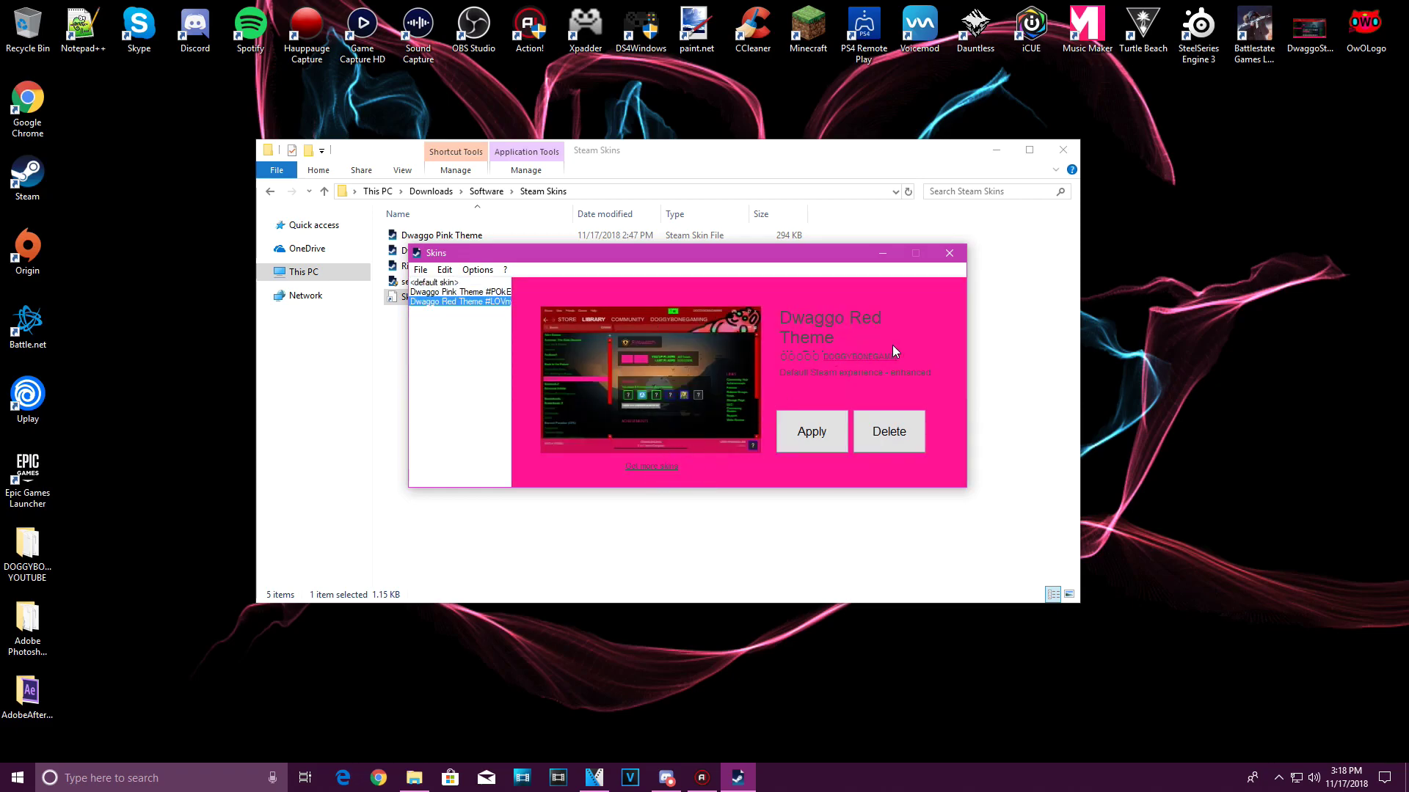